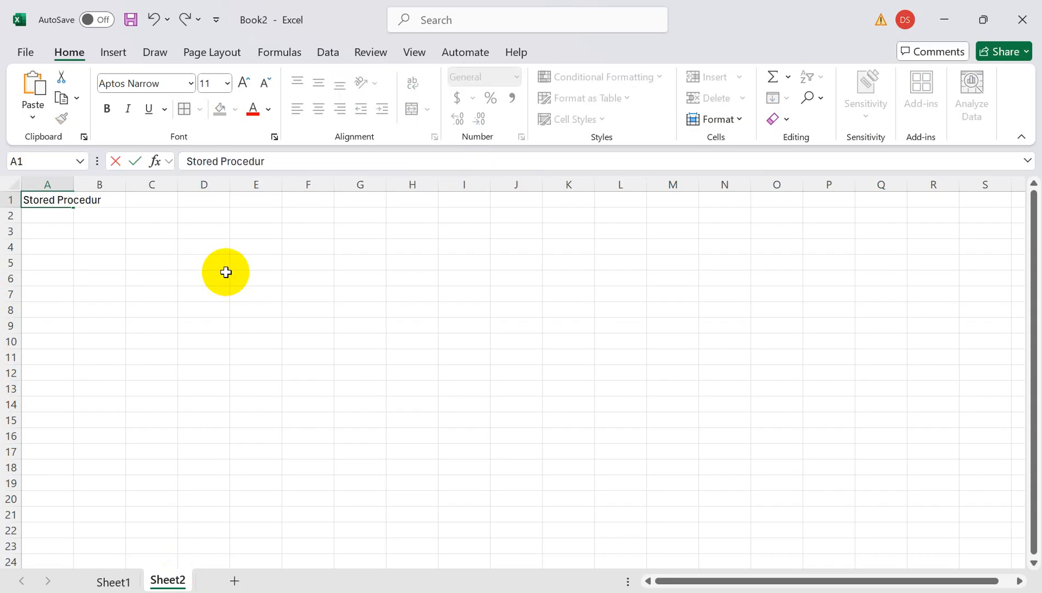
Commit the Stored Procedure title in cell A1 and review the scenario paragraph in the SP Case1 Word document
click(83, 245)
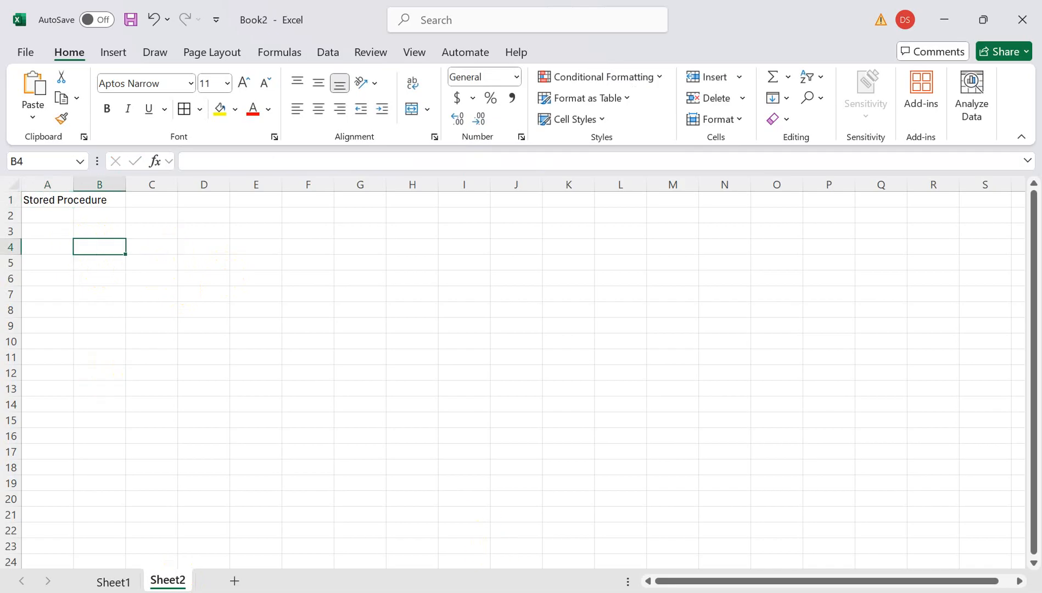
mouse_move(667, 592)
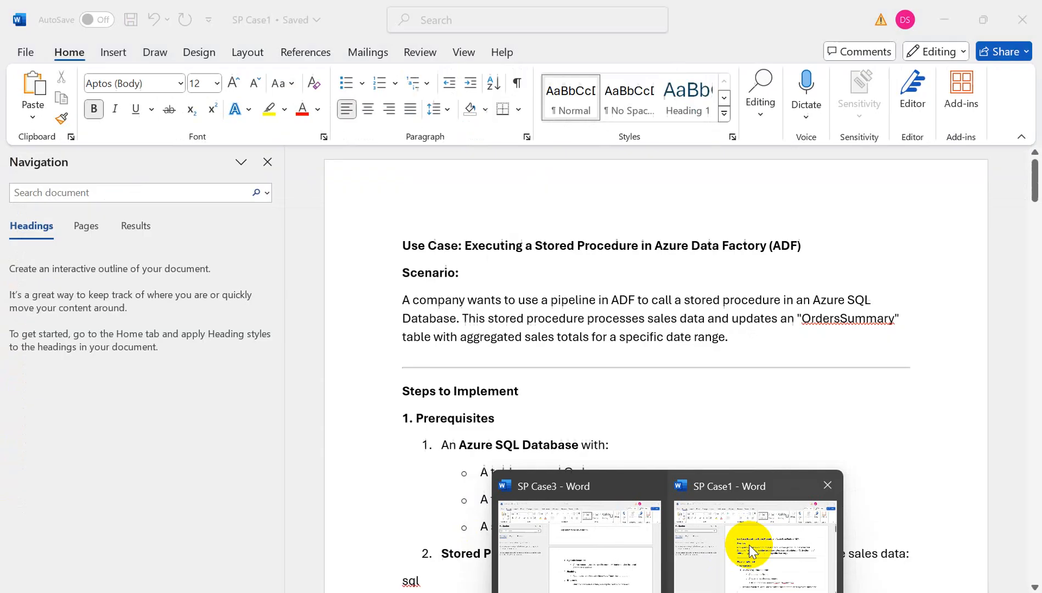
click(749, 544)
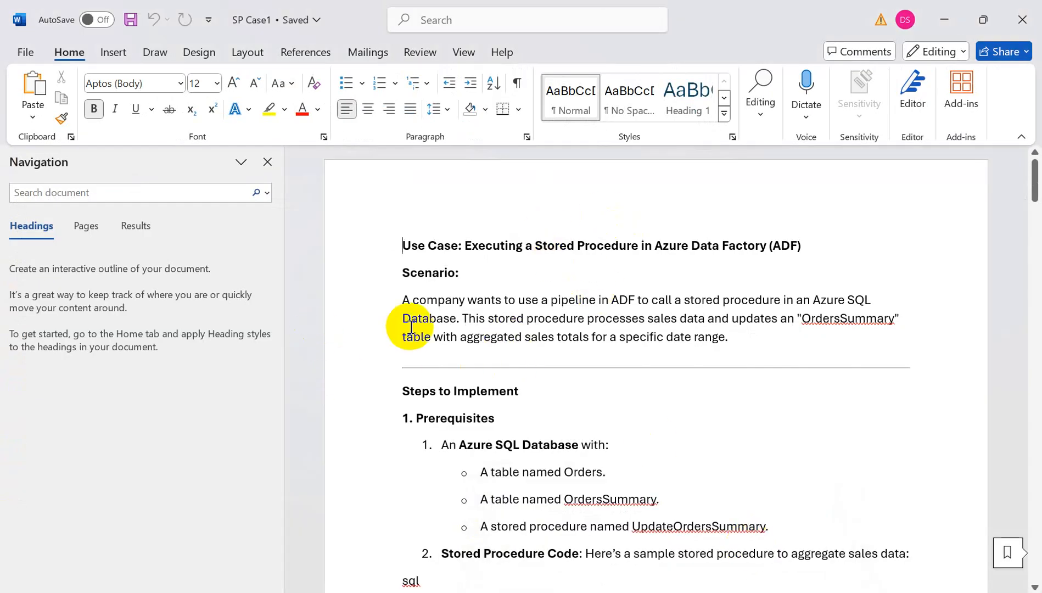
drag(412, 301, 775, 303)
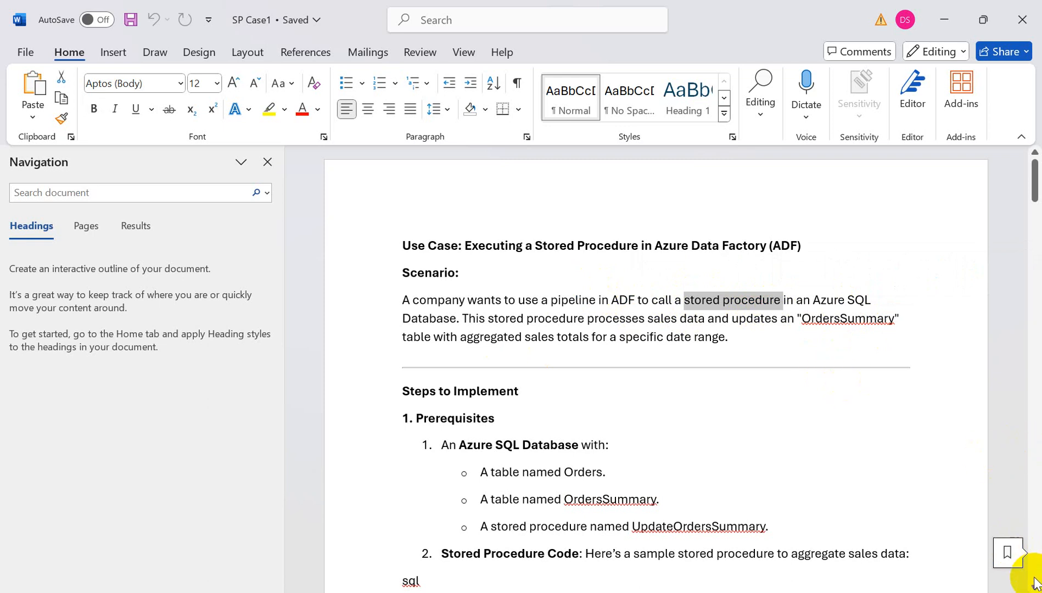
Switch to the Order workbook in Excel and examine its OrderID, OrderDate and SalesAmount columns and all data rows
mouse_move(596, 592)
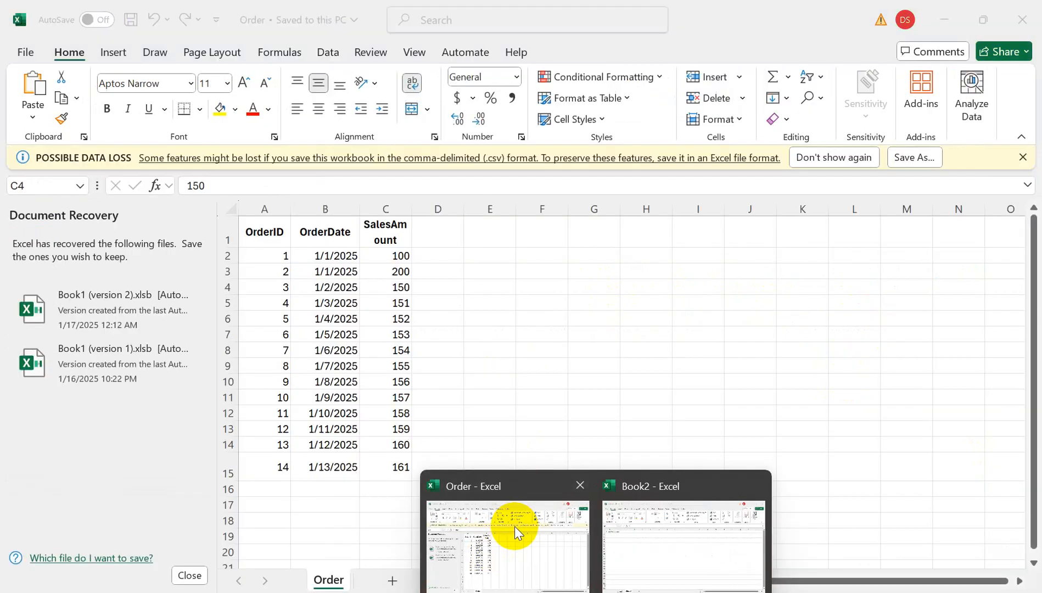
click(515, 526)
click(261, 231)
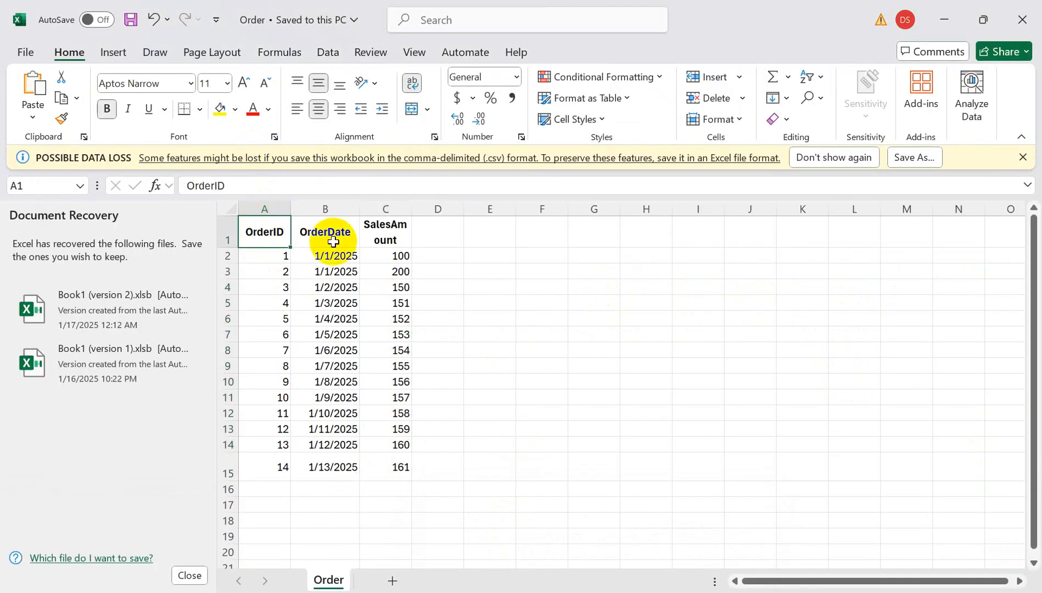
click(324, 233)
click(389, 233)
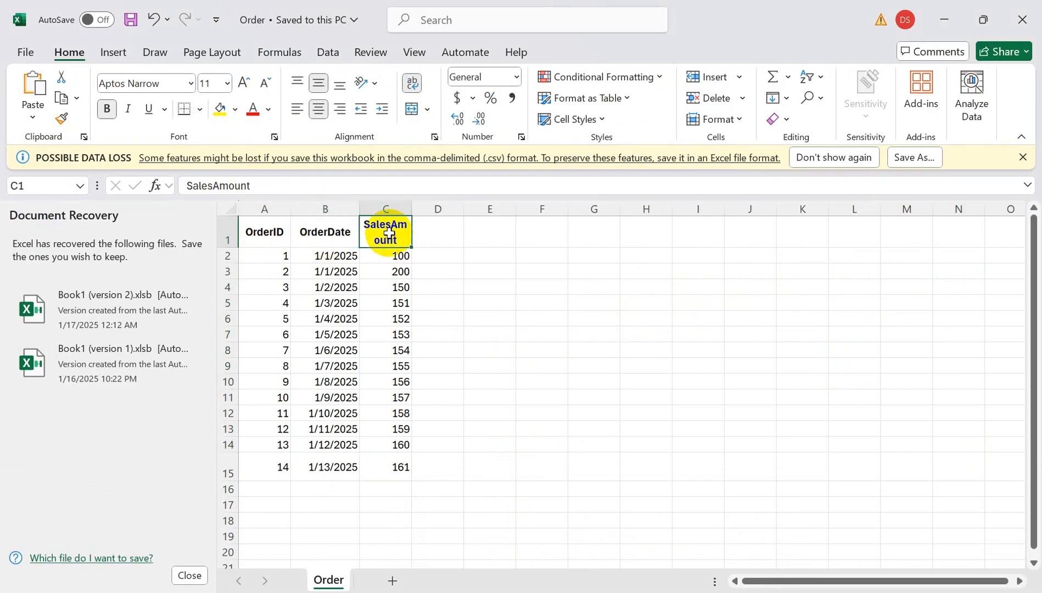
drag(262, 230, 400, 473)
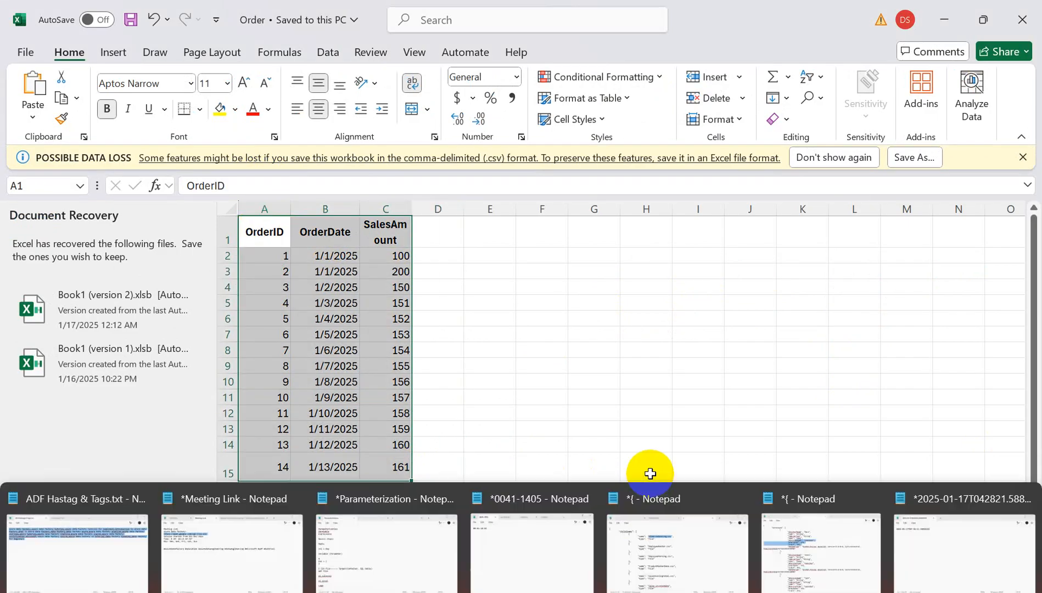
click(563, 257)
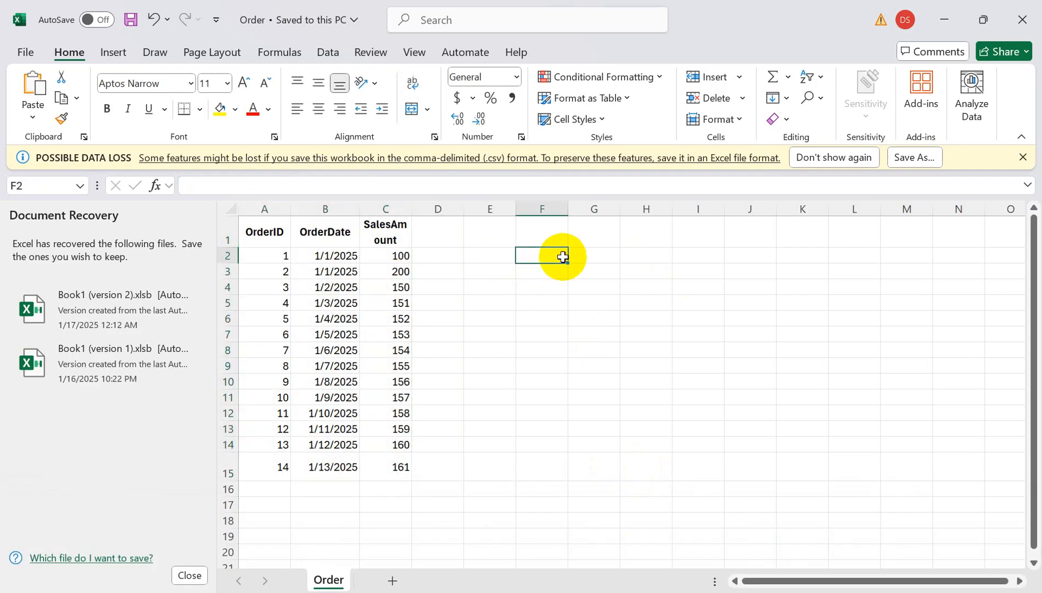
Return to the SP Case1 Word document and read the prerequisites and the sample stored procedure code
key(alt+Tab)
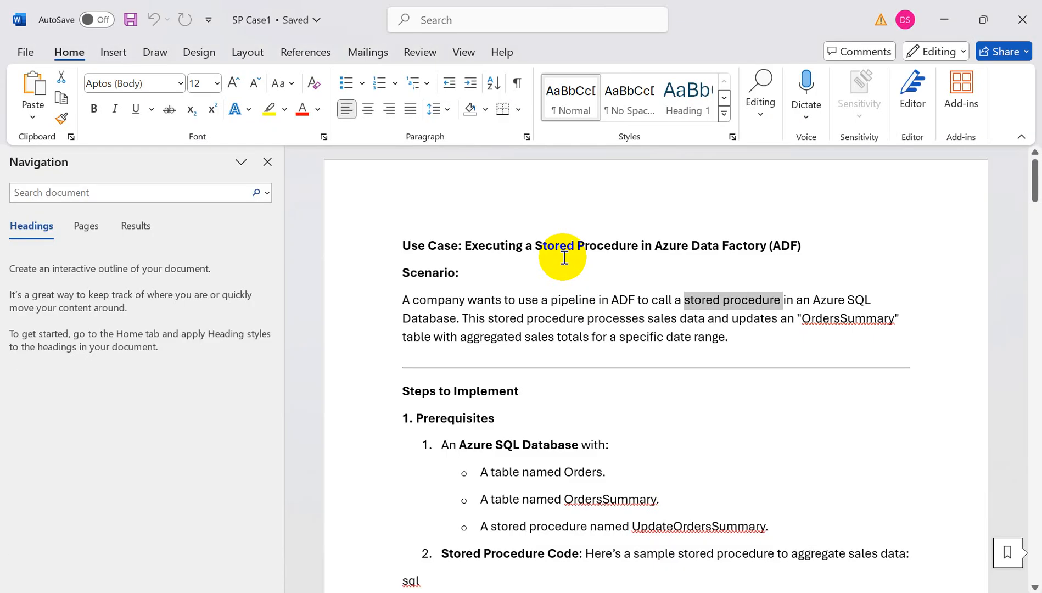
click(1035, 586)
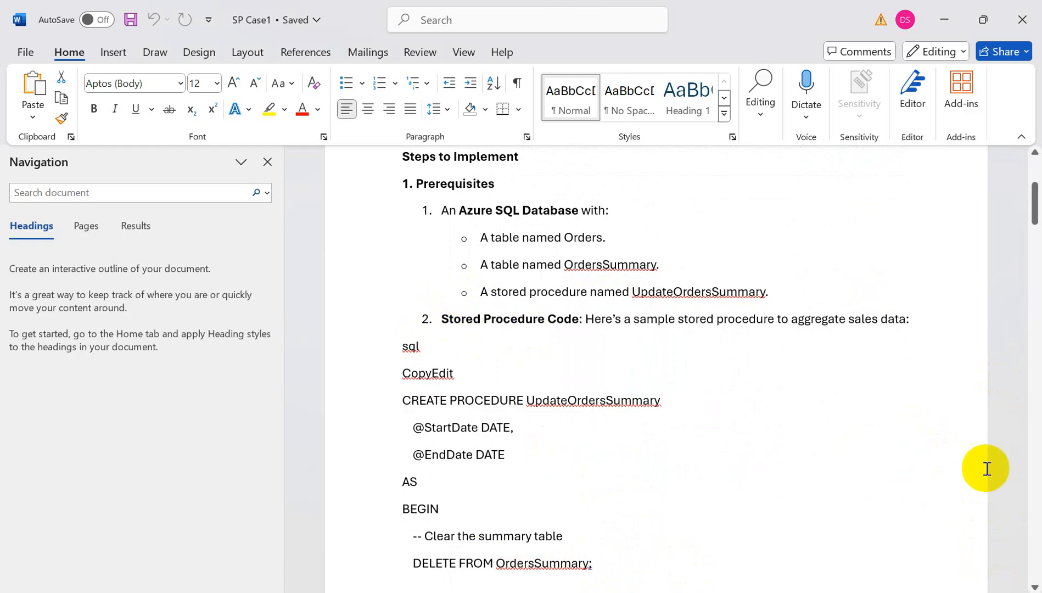
drag(1037, 204, 1031, 284)
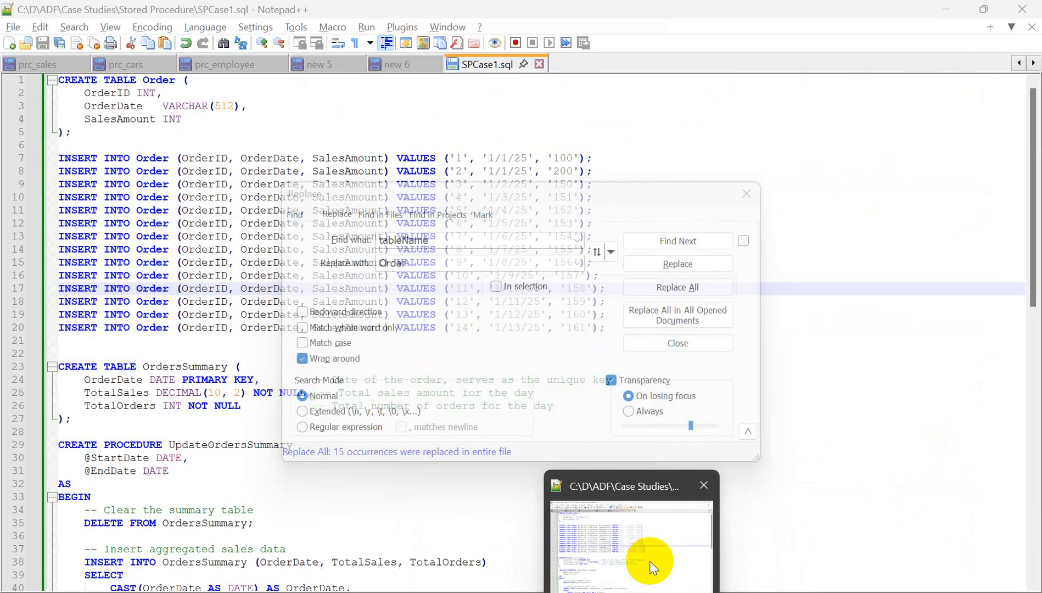
Switch to SPCase1.sql in Notepad++, close the Replace dialog, and review the OrdersSummary table and UpdateOrdersSummary procedure code
click(649, 561)
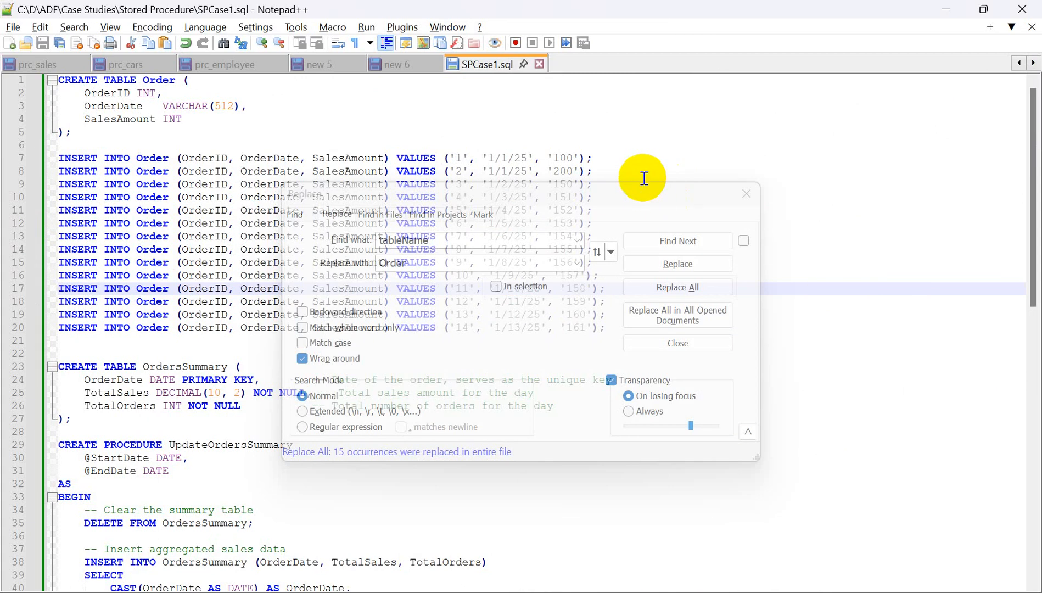
drag(637, 199, 723, 382)
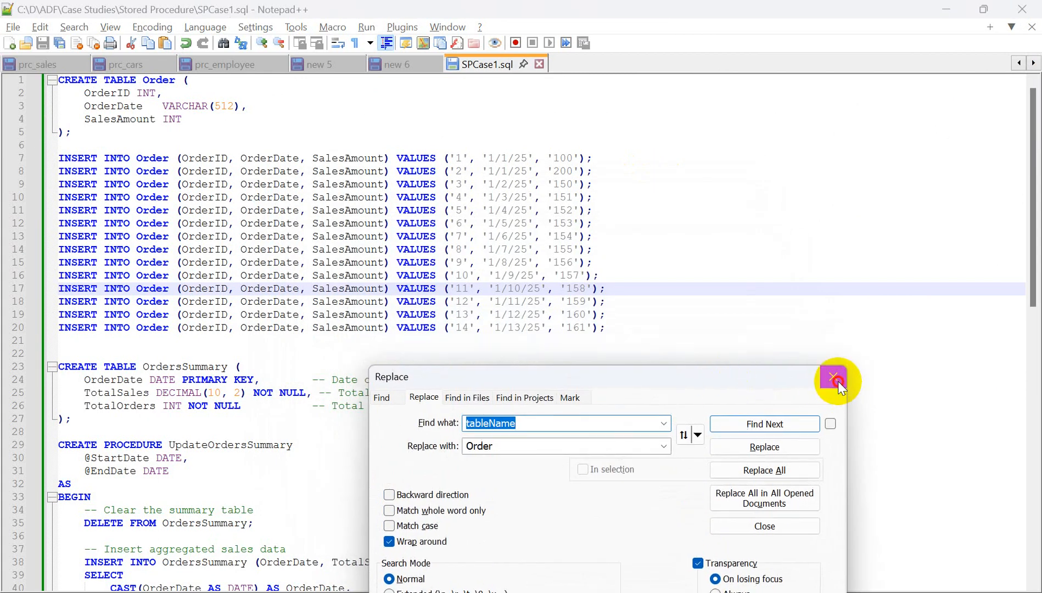
click(834, 377)
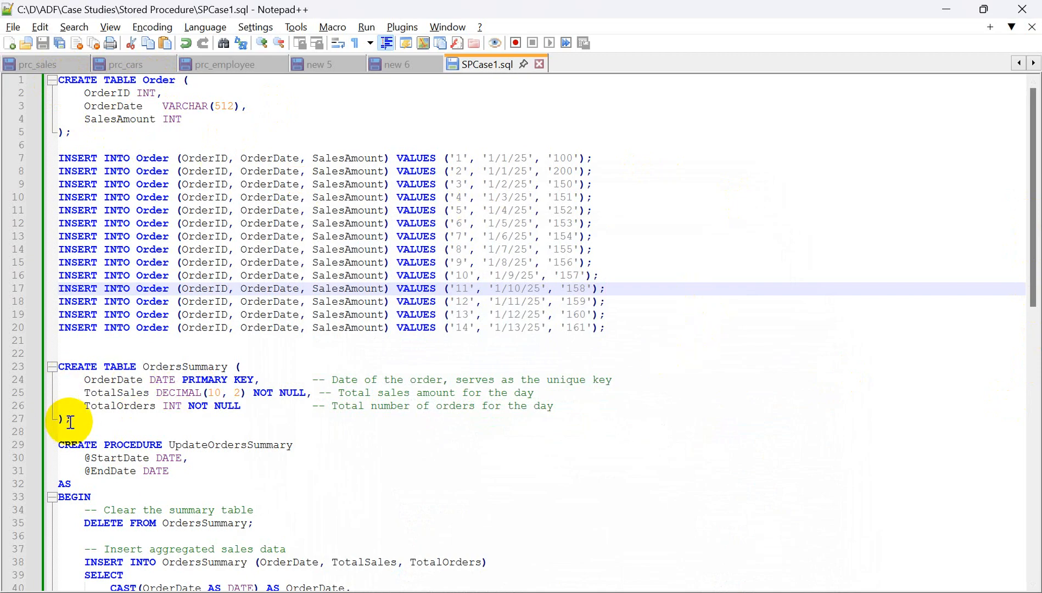
drag(70, 422, 55, 367)
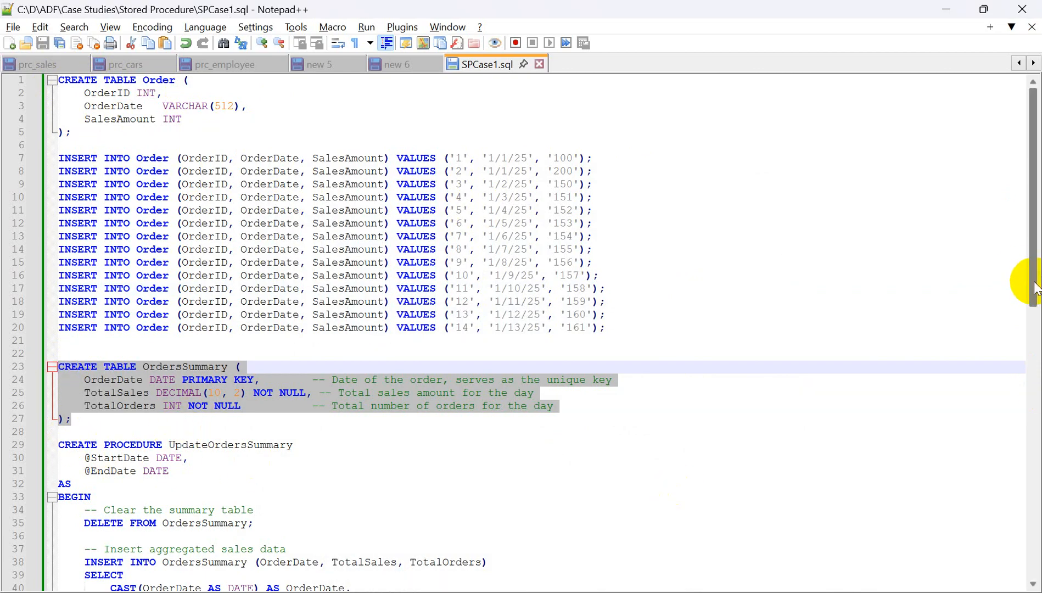
drag(1036, 291, 1037, 347)
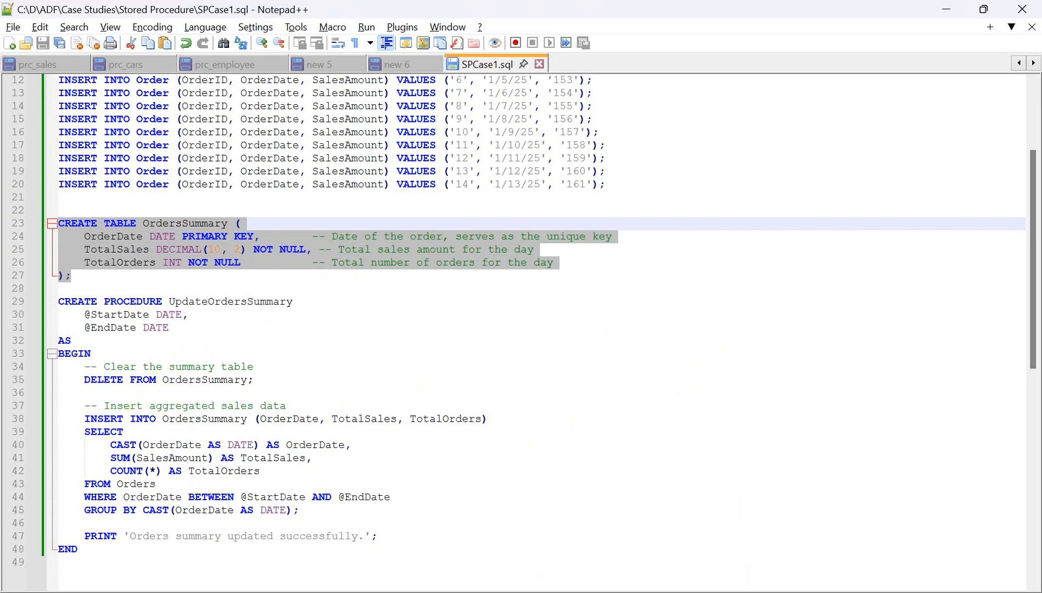
Switch to Chrome and open portal.azure.com in a new tab
mouse_move(418, 592)
mouse_move(612, 592)
click(607, 565)
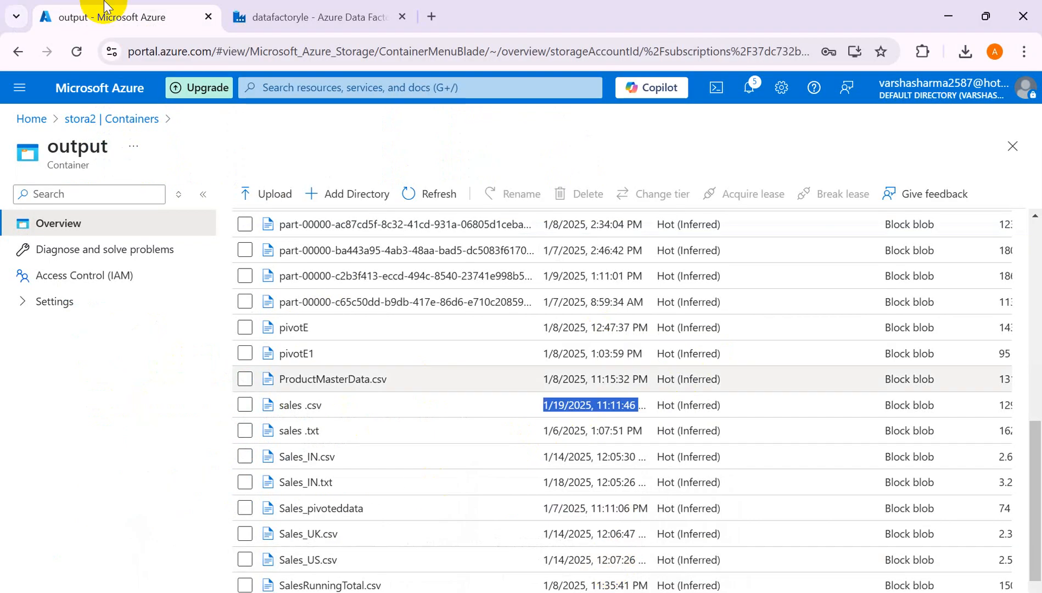
click(433, 18)
text(po)
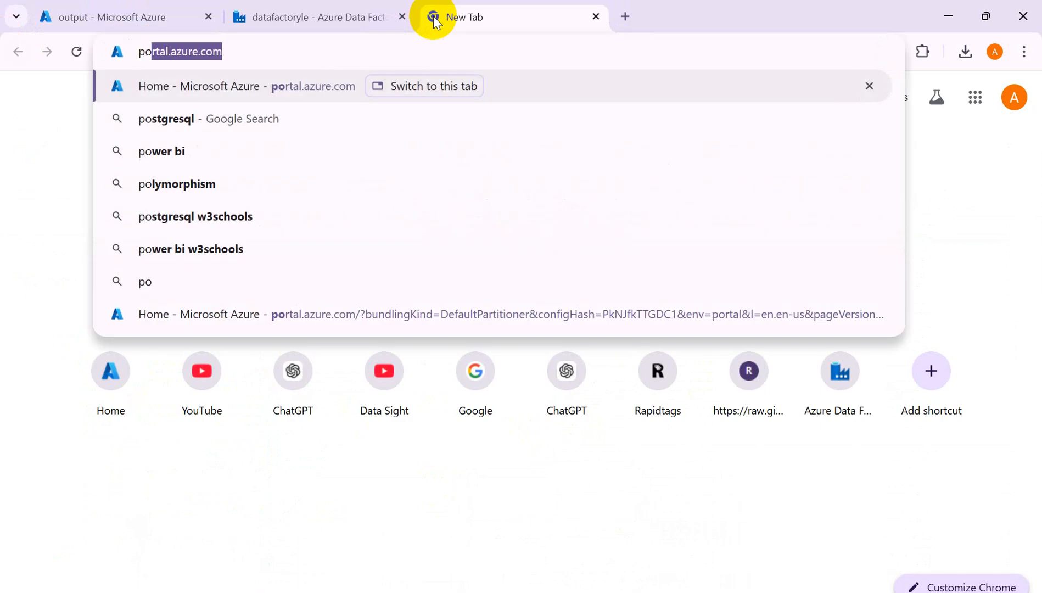
key(Return)
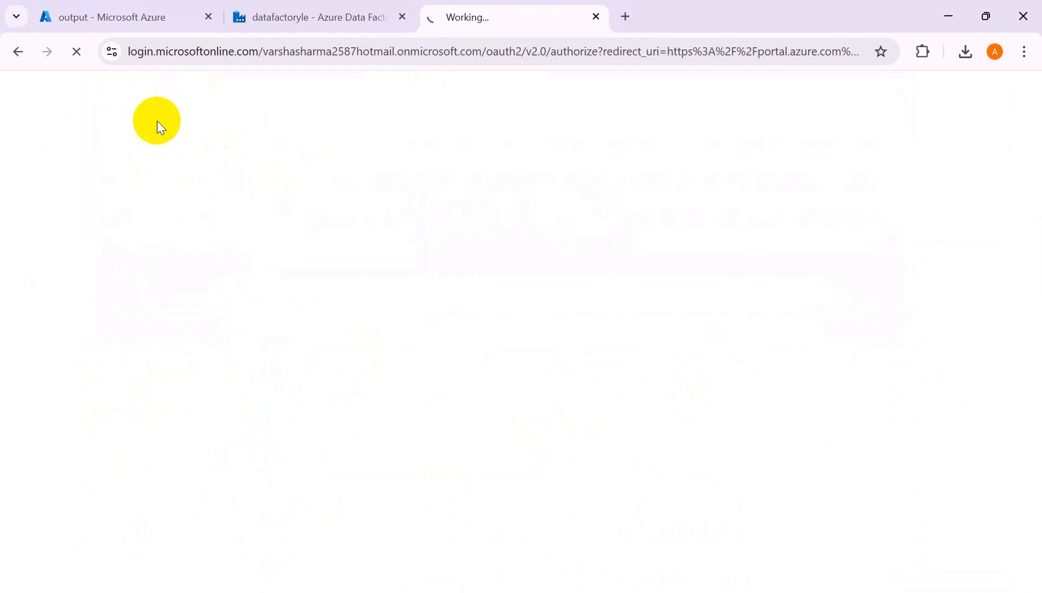
In the existing Azure tab, go to the portal home and open the query editor of the sqldb database
click(119, 22)
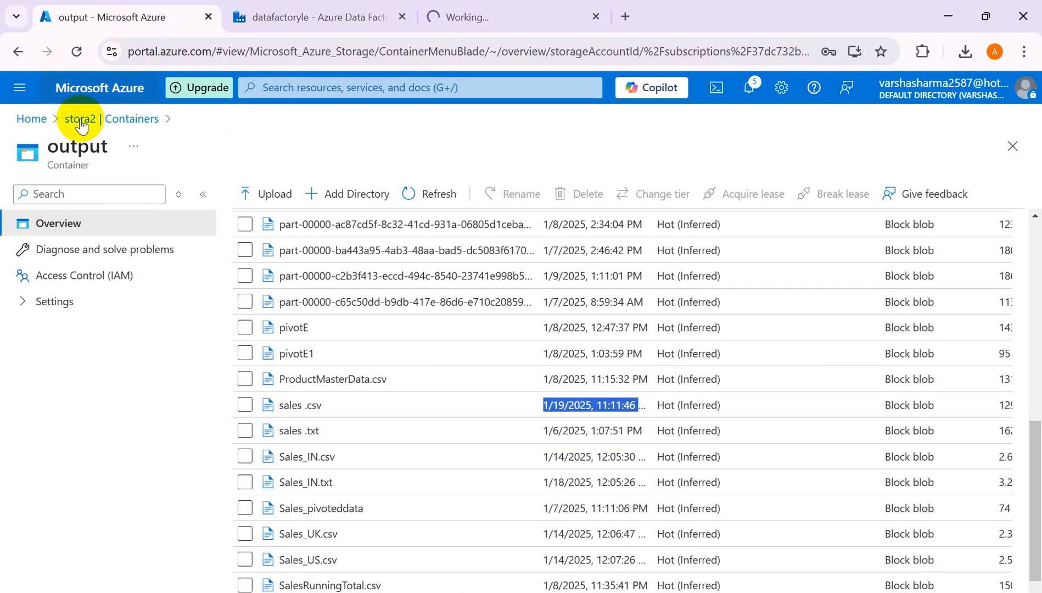
click(33, 116)
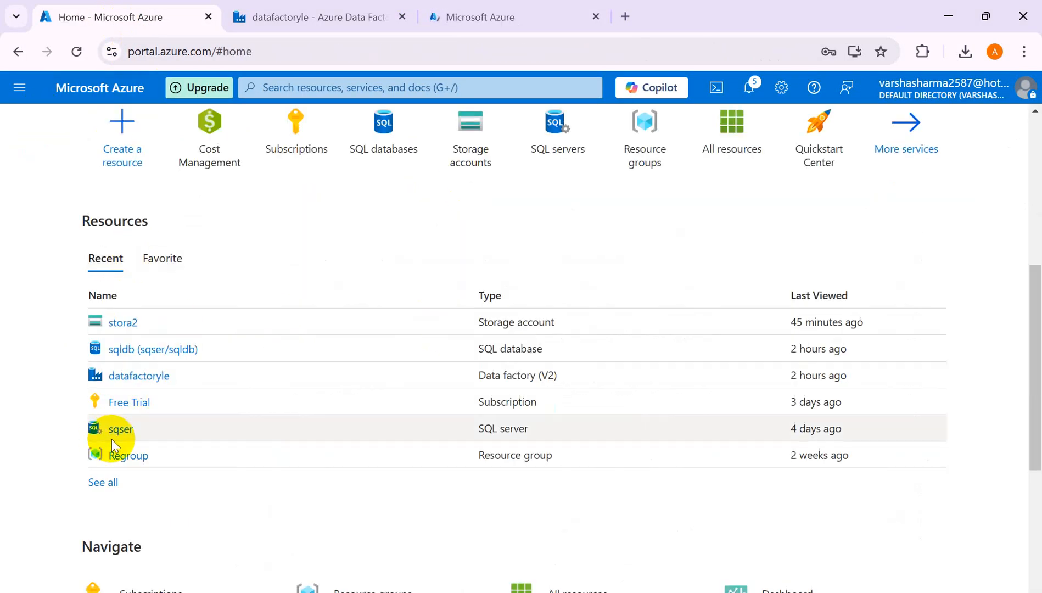
click(152, 350)
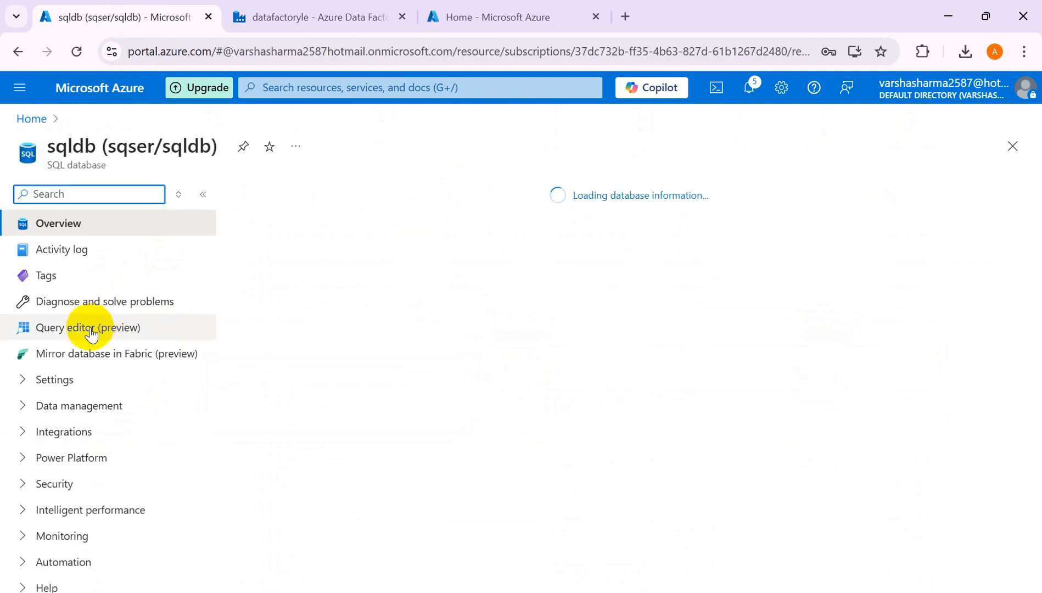
click(105, 328)
Log in to the sqldb query editor with SQL server authentication, entering the account password
click(444, 488)
text(••)
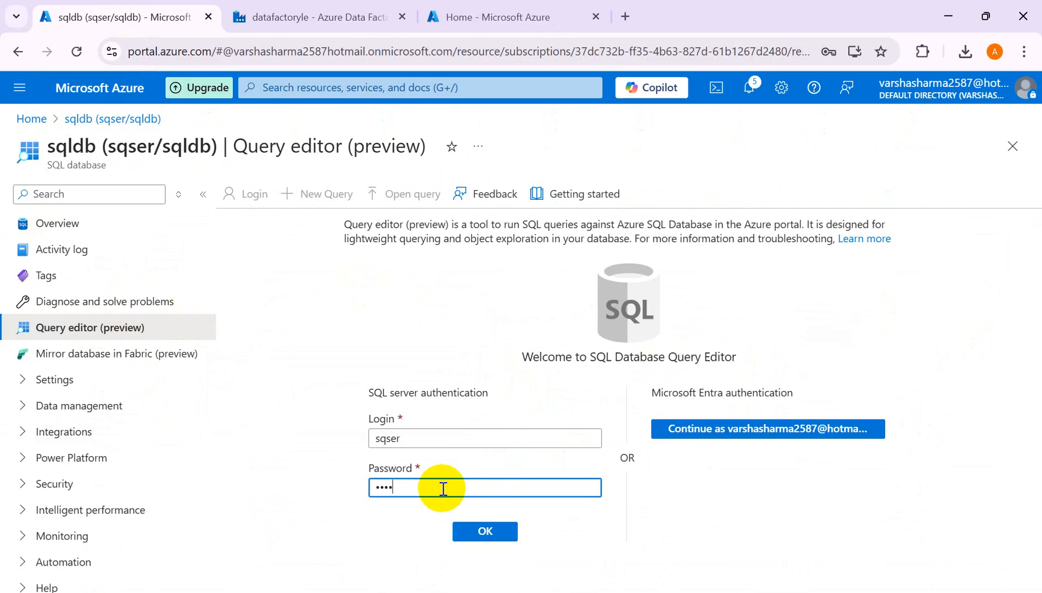
key(BackSpace)
key(BackSpace)
text(•)
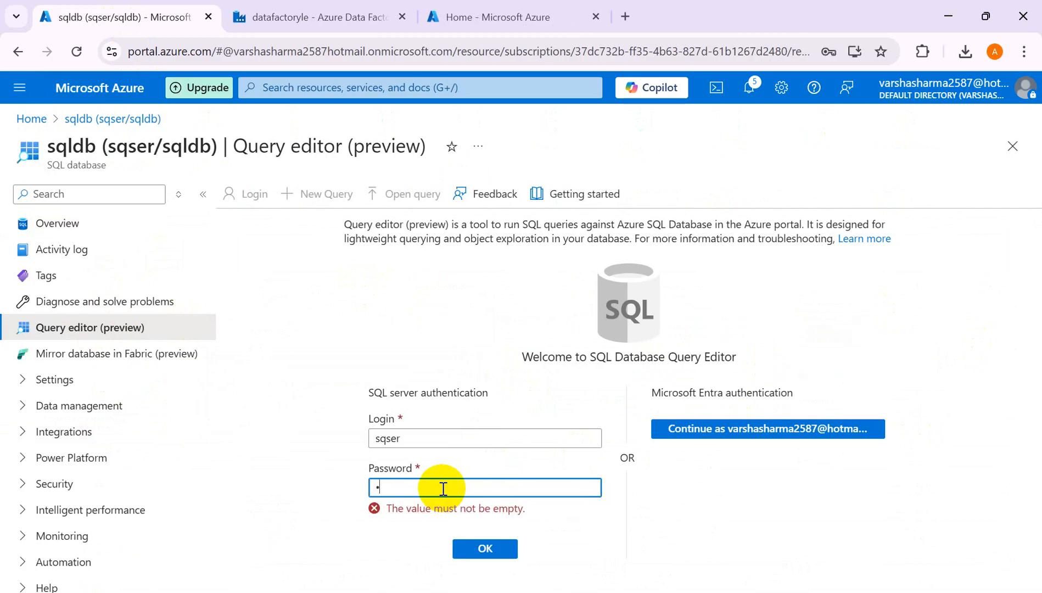
text(••••••••)
click(475, 545)
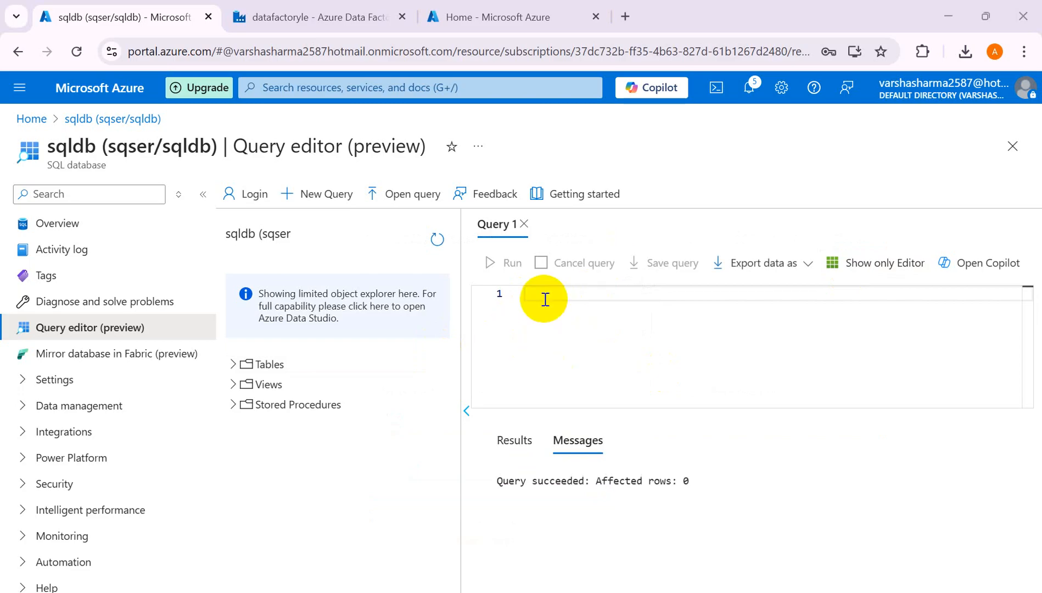
Copy the CREATE TABLE Order statement from SPCase1.sql in Notepad++ into Query 1 in Chrome, removing the space before the opening parenthesis
mouse_move(521, 592)
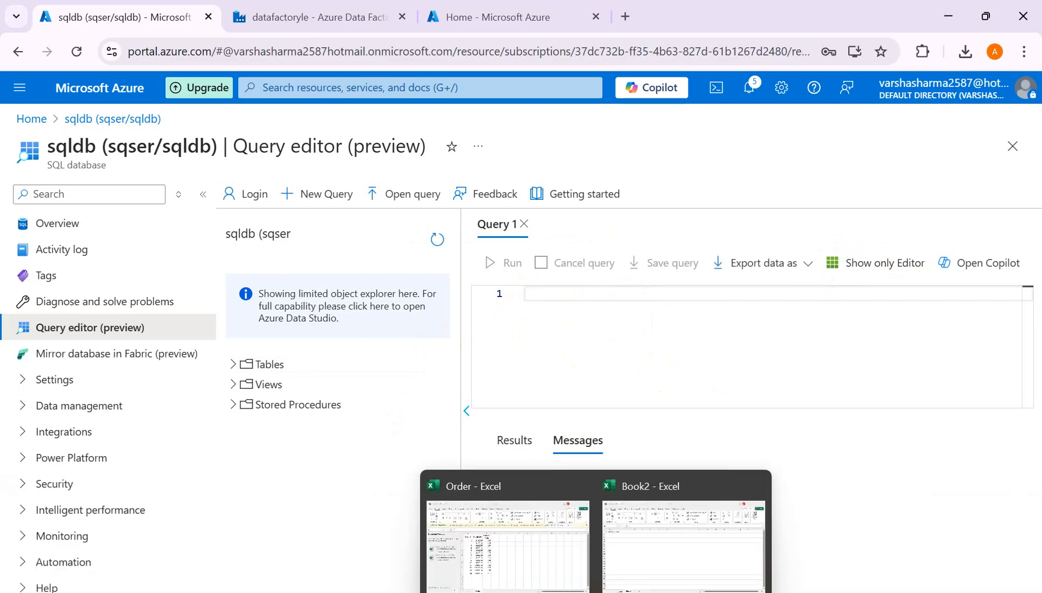
click(628, 590)
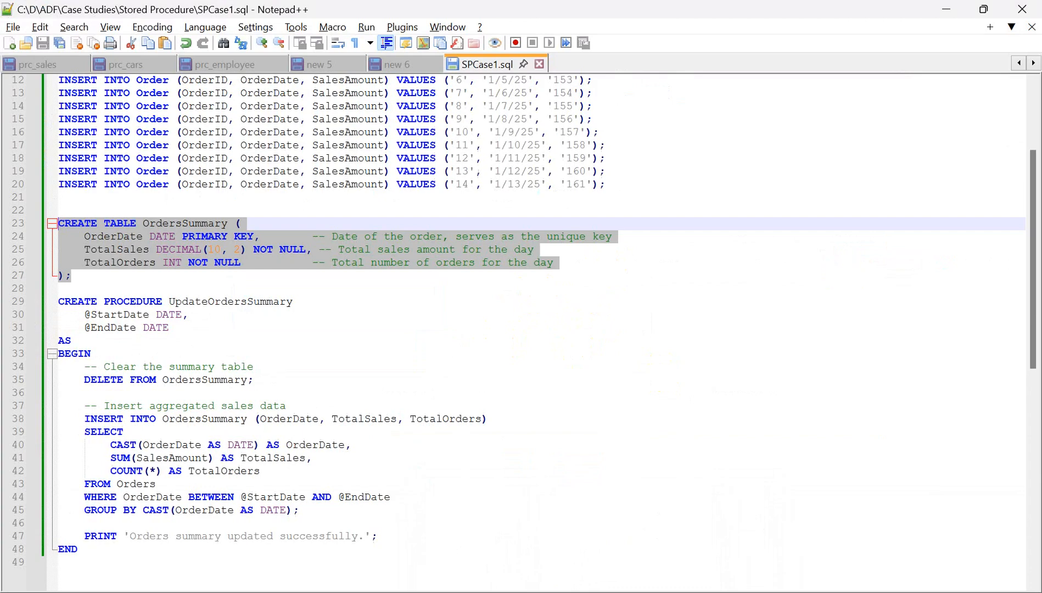
drag(1032, 262, 1030, 92)
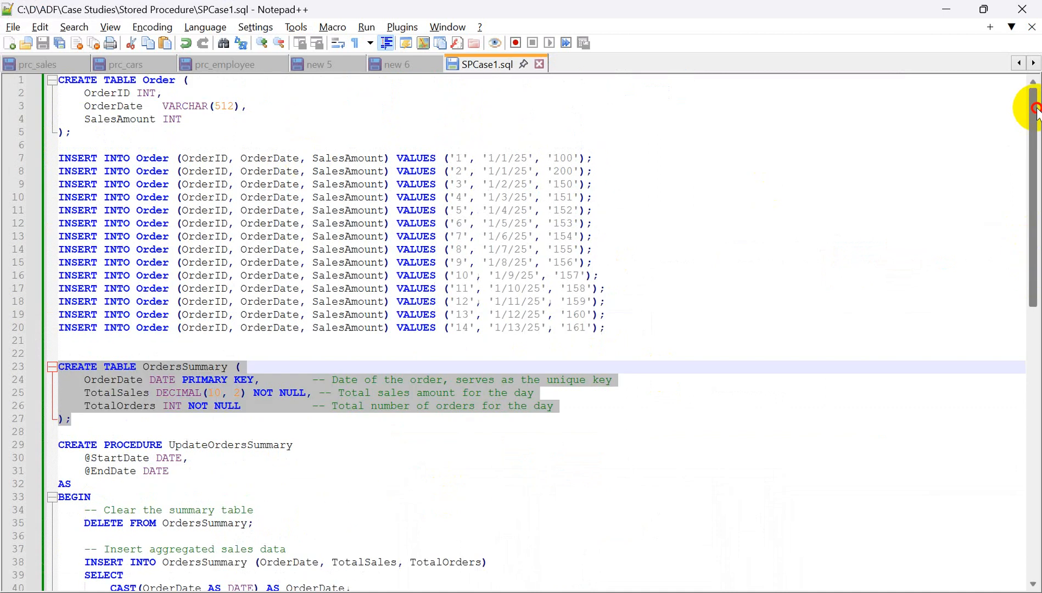
drag(80, 130, 29, 60)
key(ctrl+c)
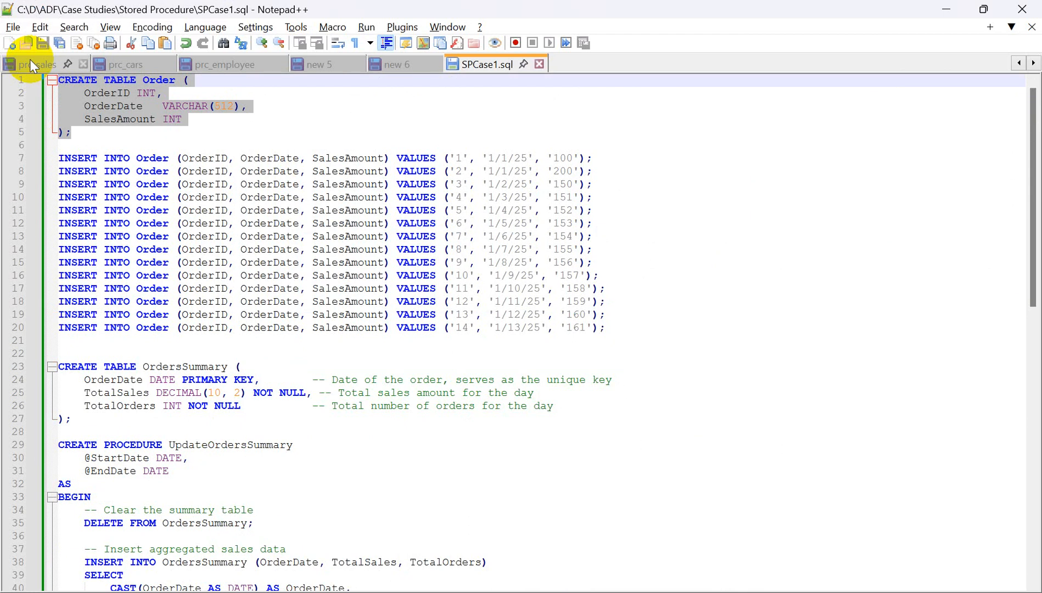
key(alt+Tab)
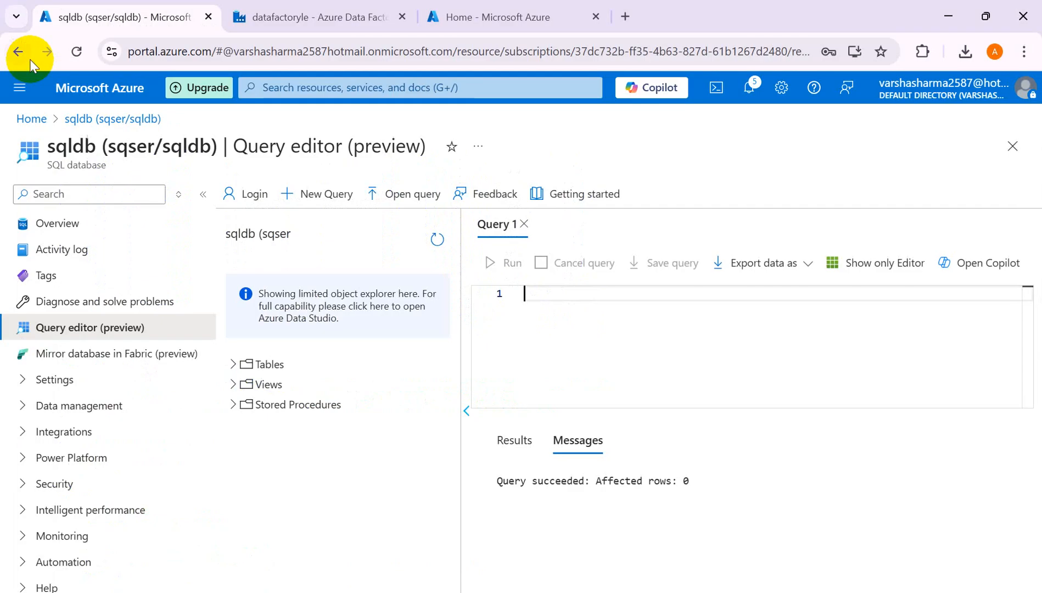
key(ctrl+v)
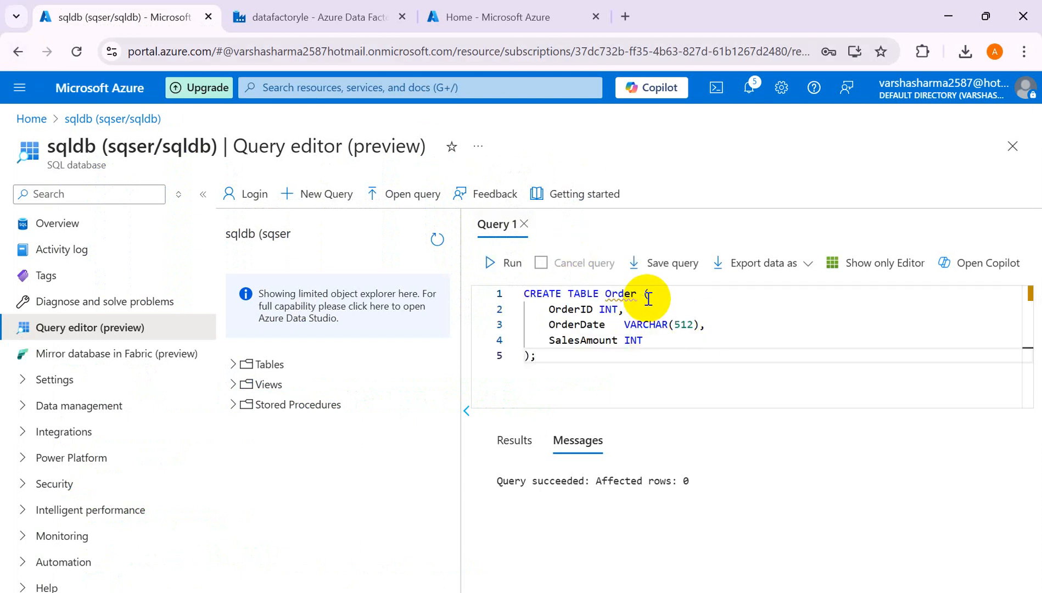
click(644, 295)
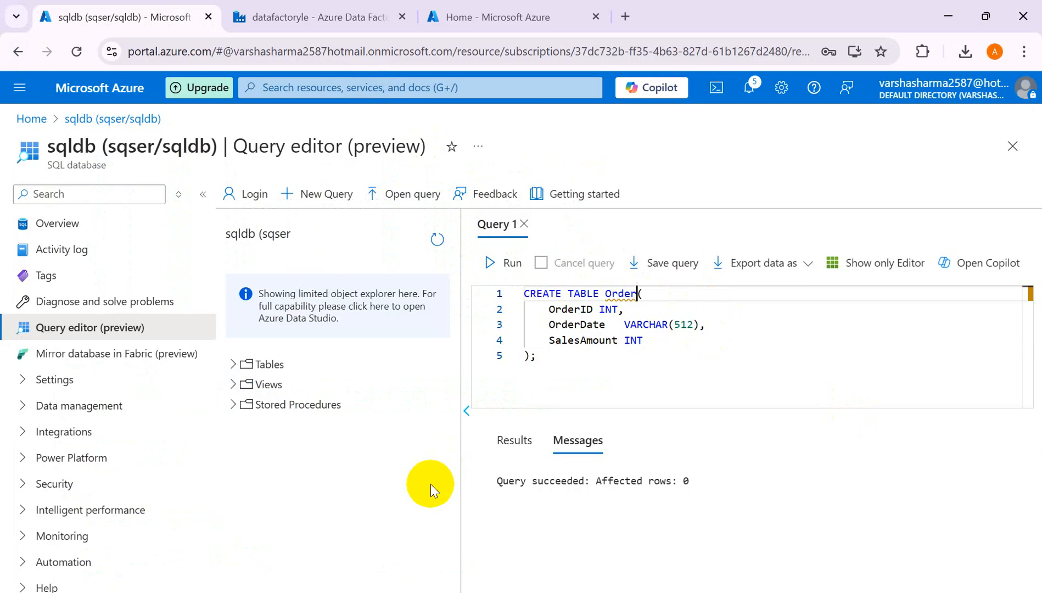
Switch to Notepad++ and replace the CREATE TABLE Order statement with Orders: OrderID INT PRIMARY KEY, OrderDate DATE NOT NULL, SalesAmount DECIMAL(10, 2) NOT NULL
key(alt+Tab)
click(87, 134)
drag(87, 135, 5, 60)
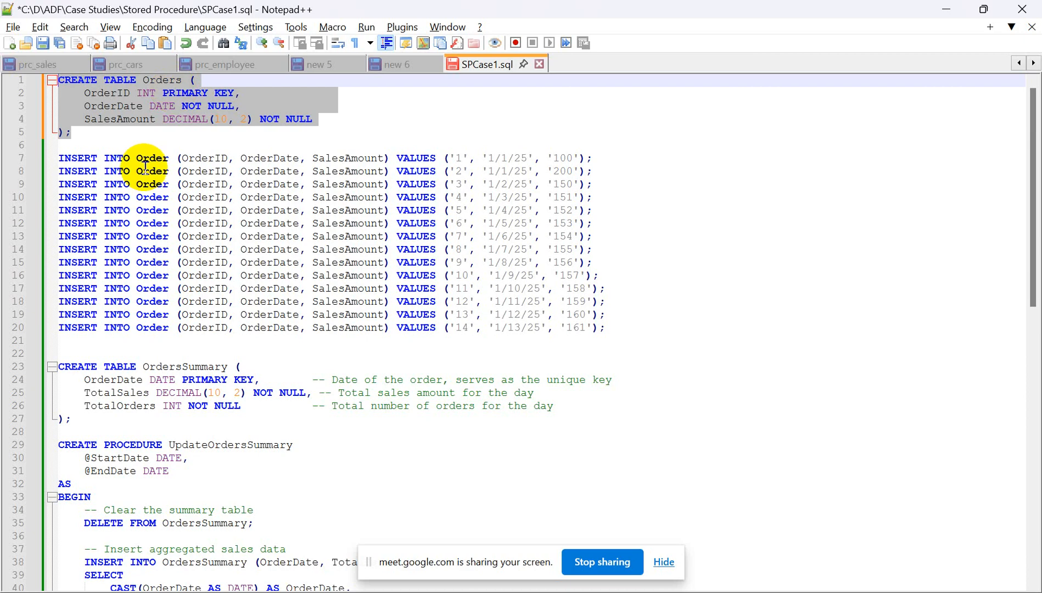
click(170, 158)
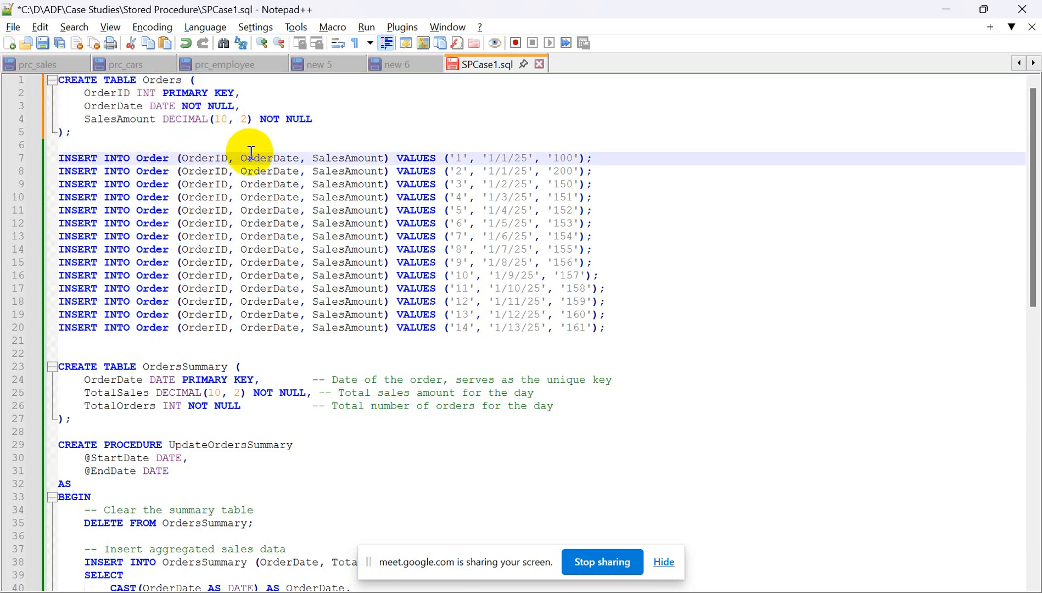
Change the table name to Orders in the first two INSERT statements, for order IDs 1 and 2
text(s)
key(Escape)
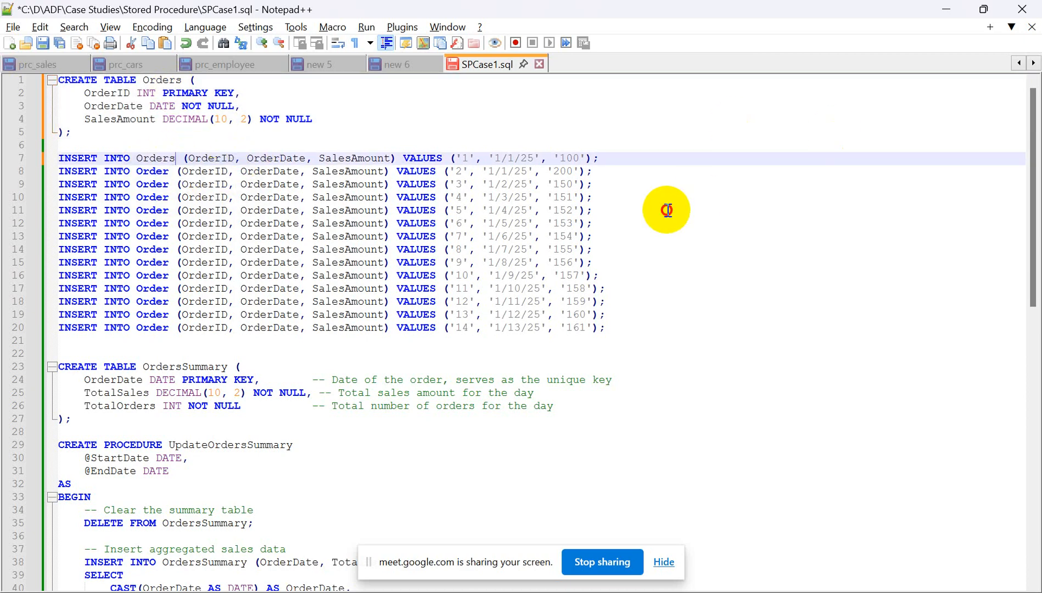
click(659, 210)
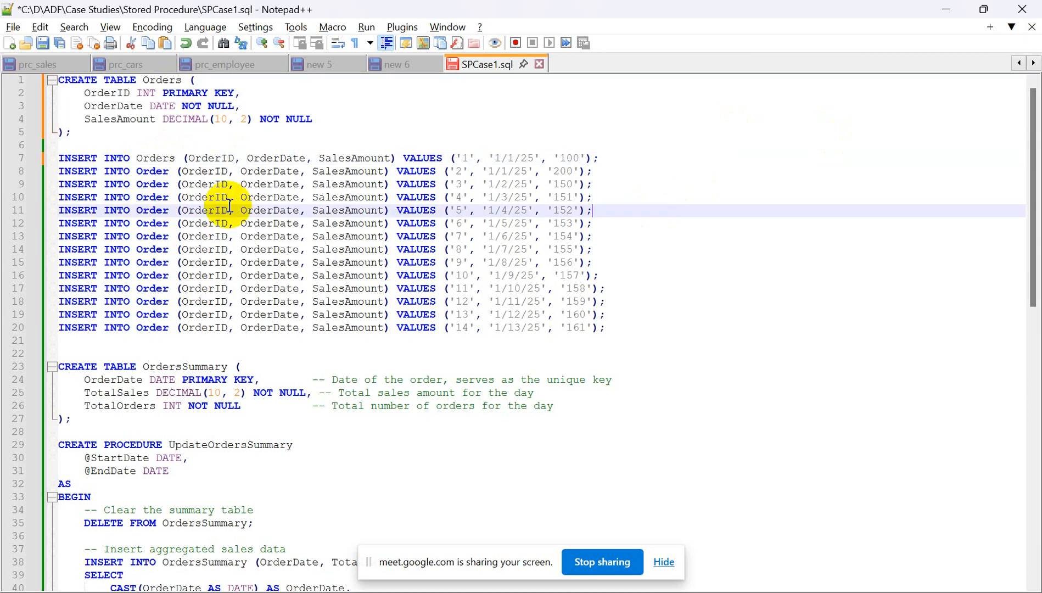
click(171, 172)
text(s)
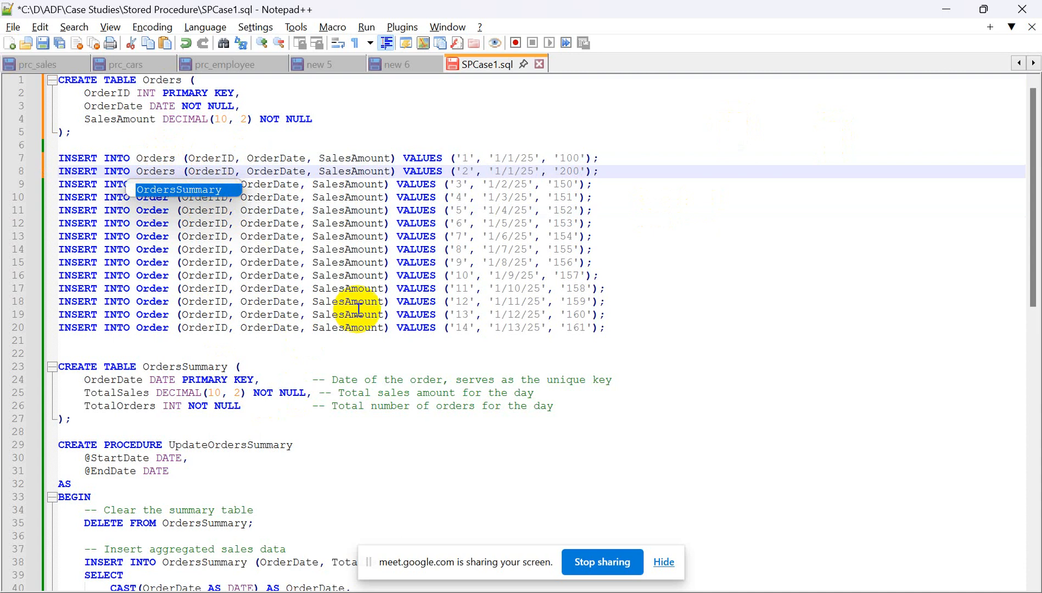
click(684, 268)
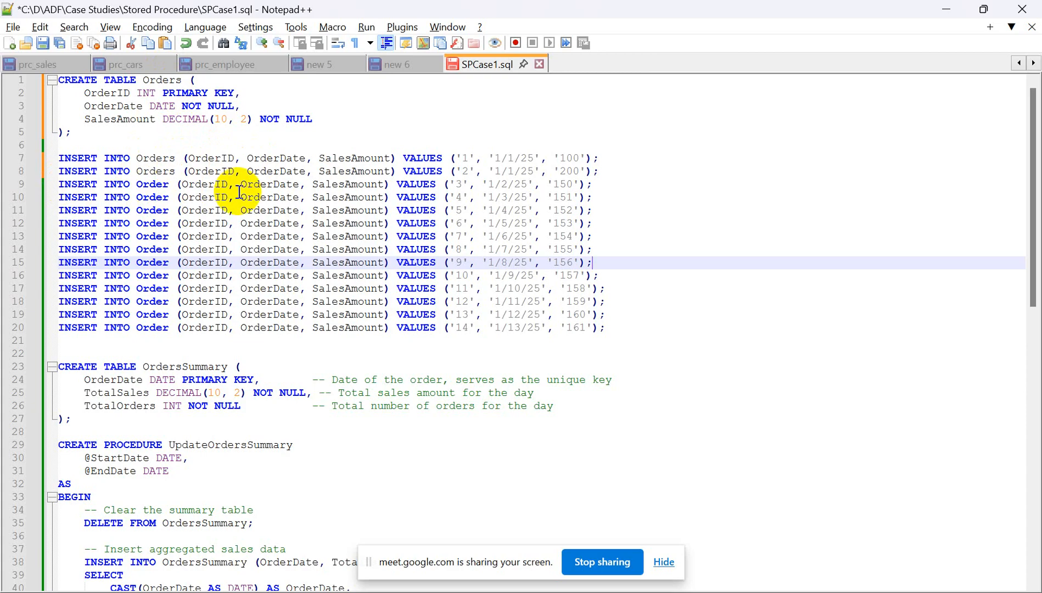
Replace all occurrences of "Order" with "Orders" throughout SPCase1.sql
key(ctrl+f)
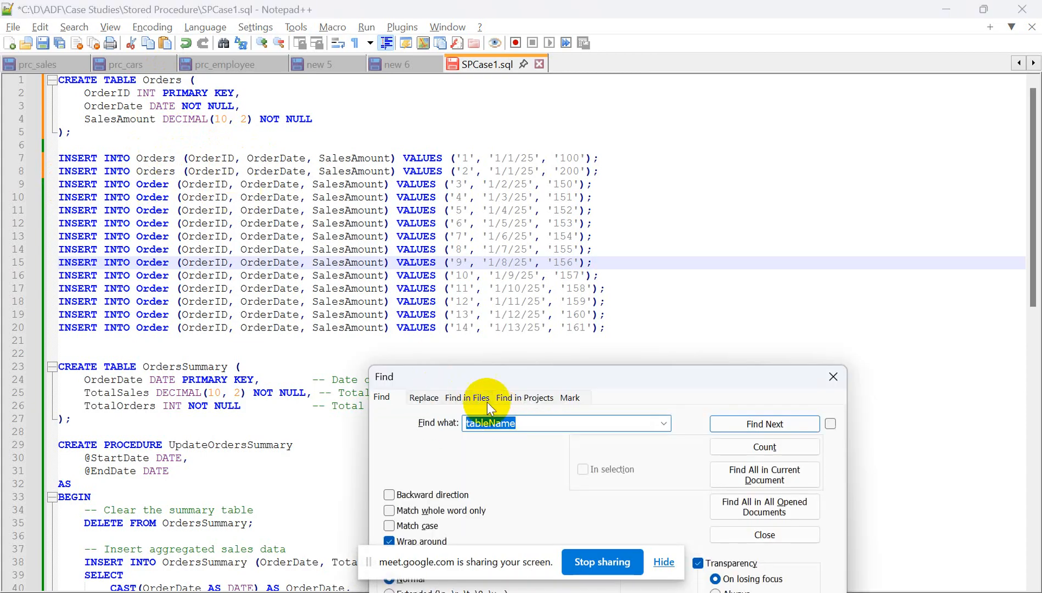
click(422, 398)
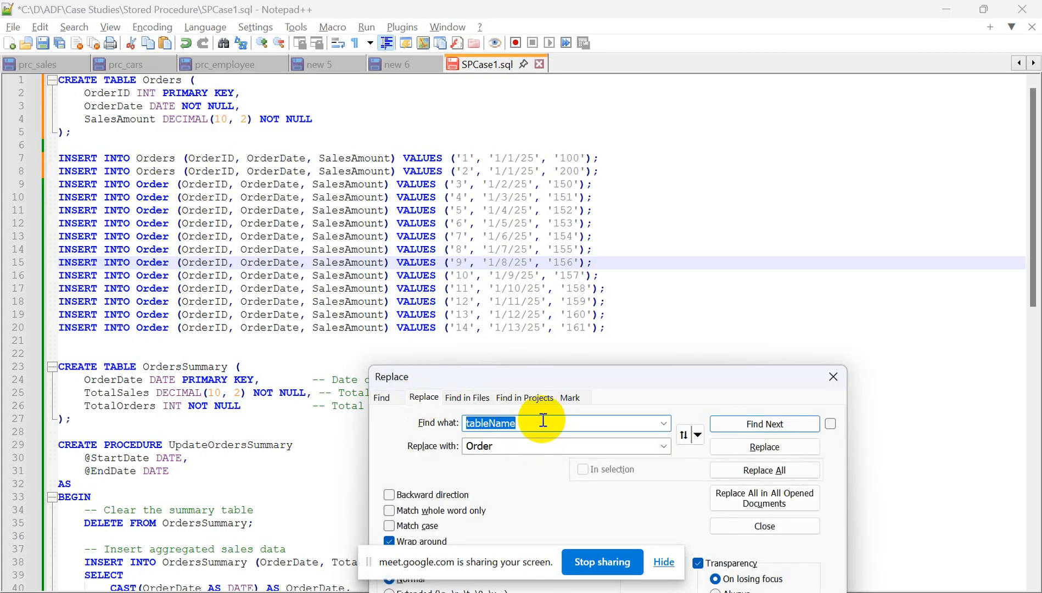
key(BackSpace)
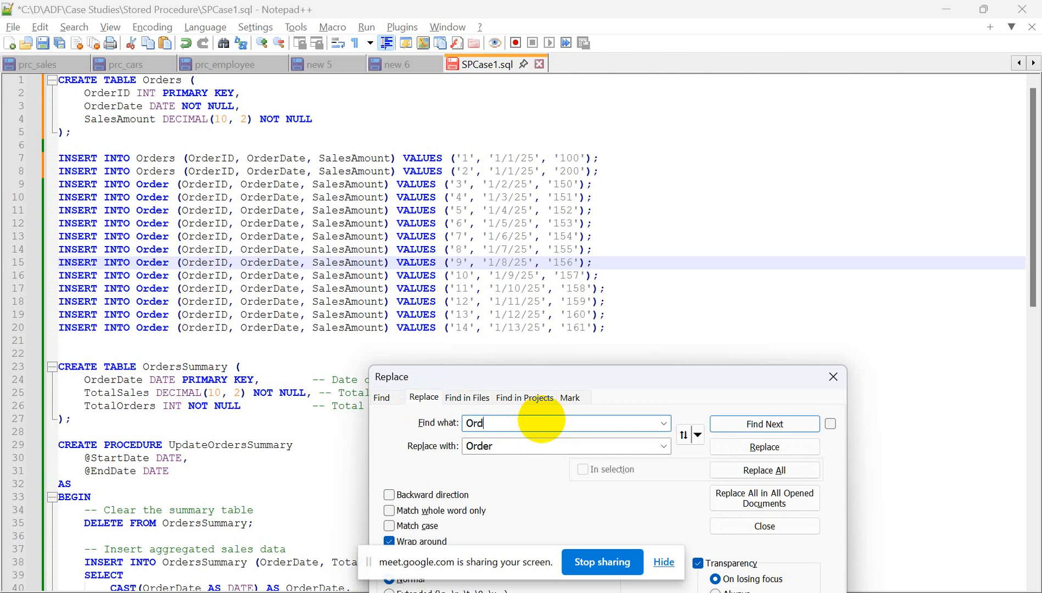
click(502, 448)
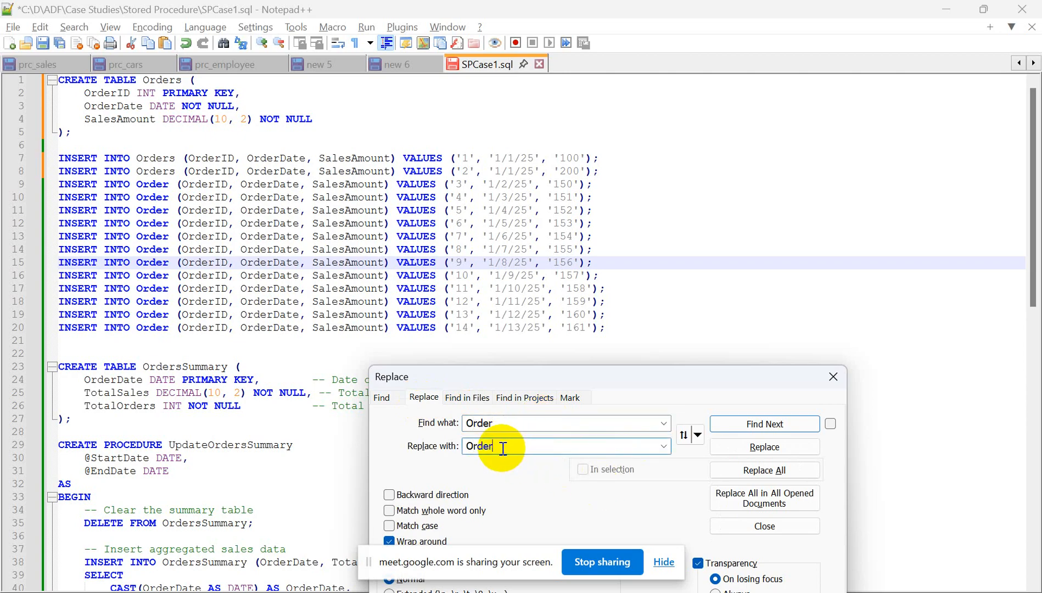
drag(592, 375, 722, 226)
click(877, 321)
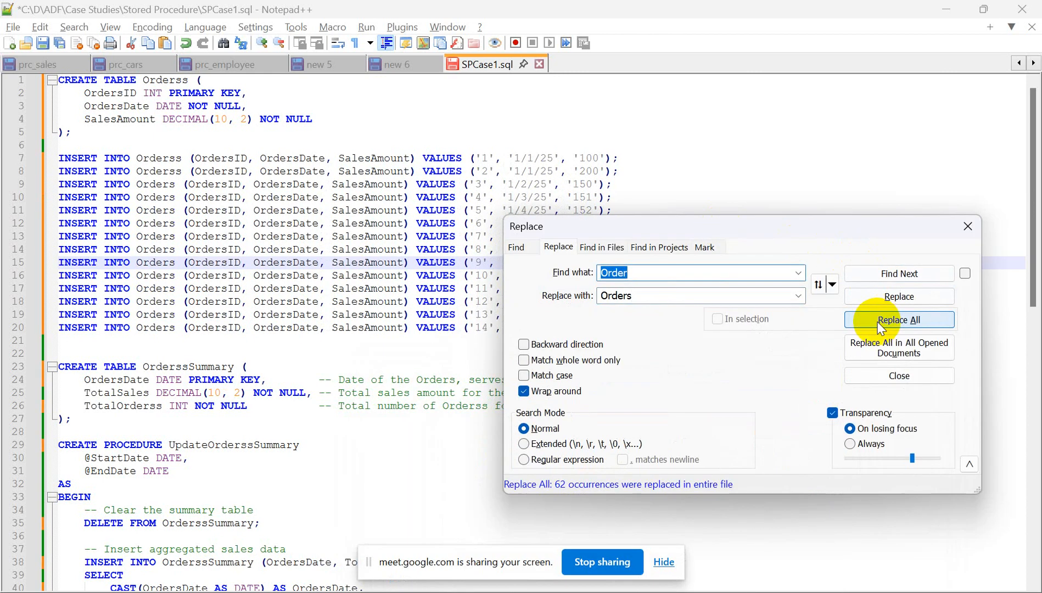
Correct OrderssSummary to OrdersSummary in the CREATE TABLE and CREATE PROCEDURE lines, and replace all its remaining occurrences in the file
click(183, 367)
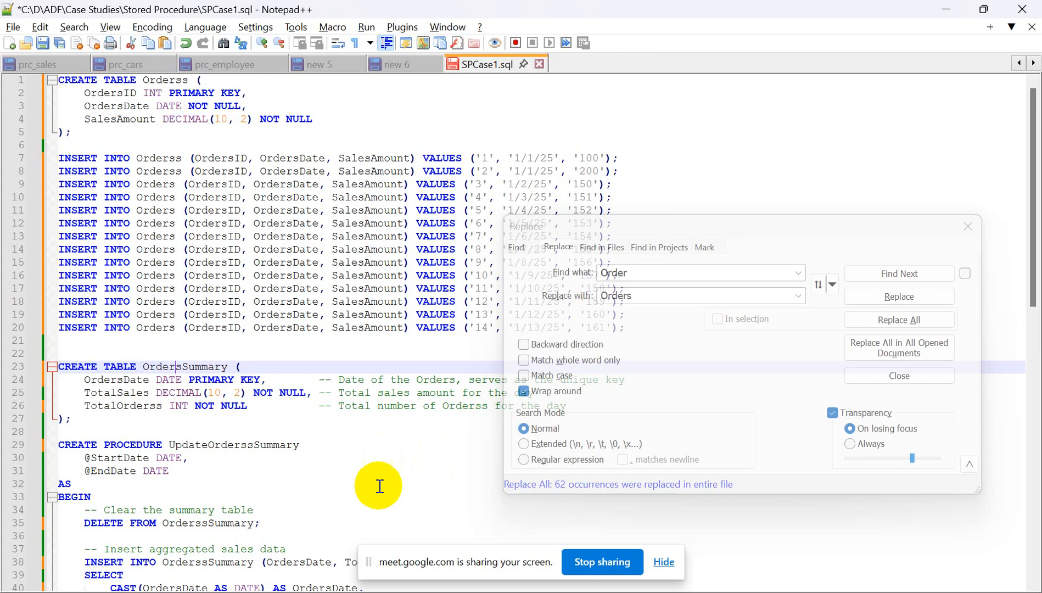
click(246, 444)
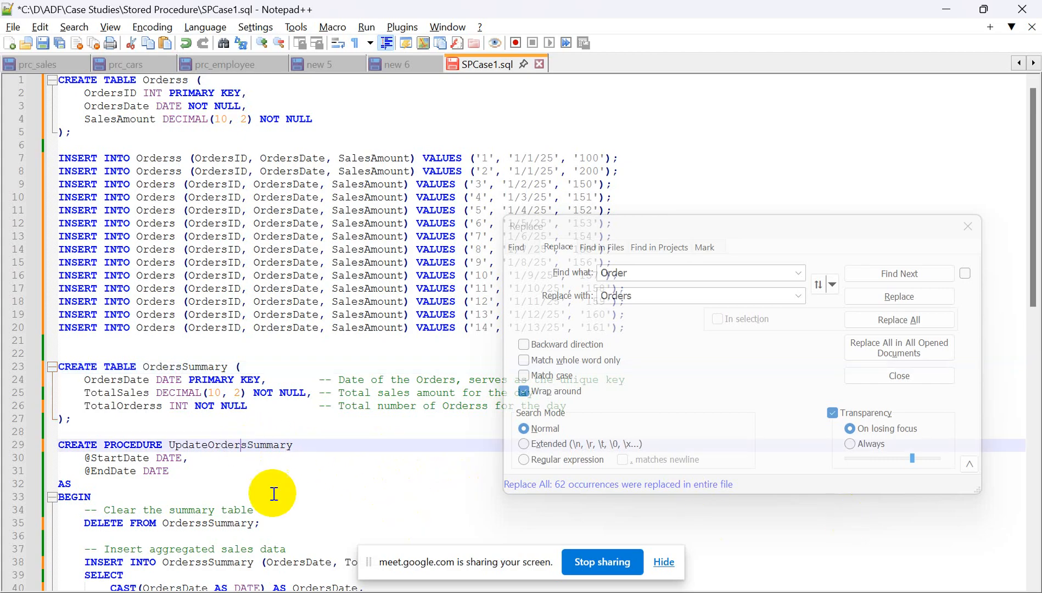
drag(255, 523, 165, 524)
key(ctrl+c)
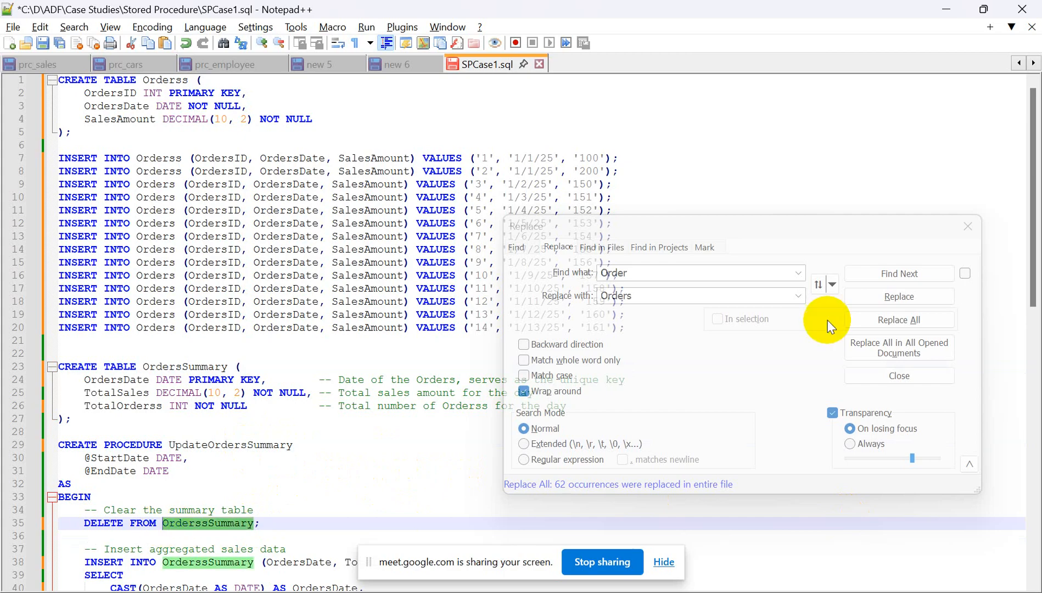
double_click(612, 272)
key(ctrl+v)
click(640, 277)
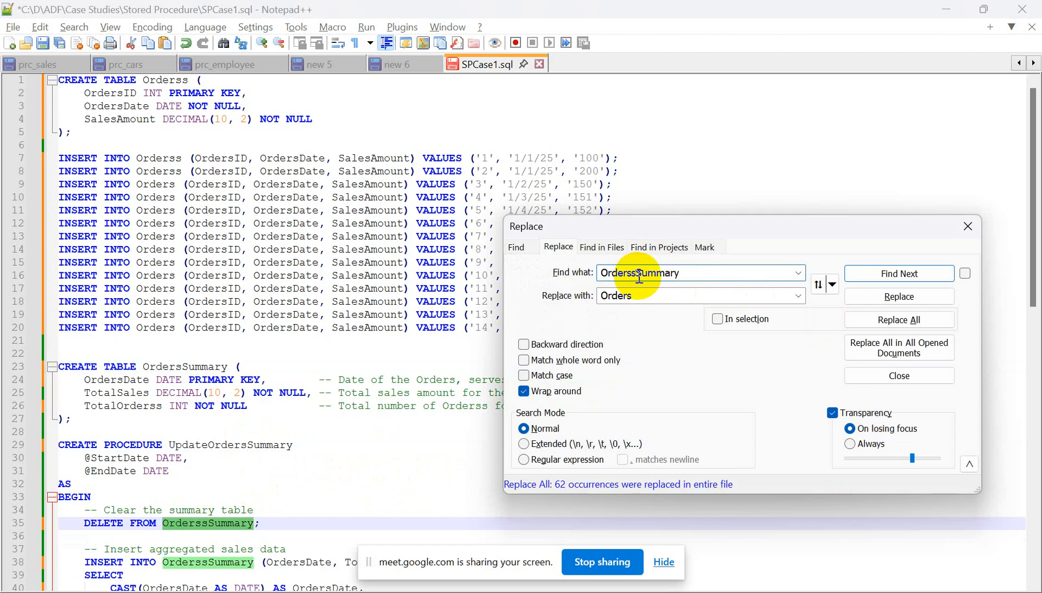
double_click(617, 295)
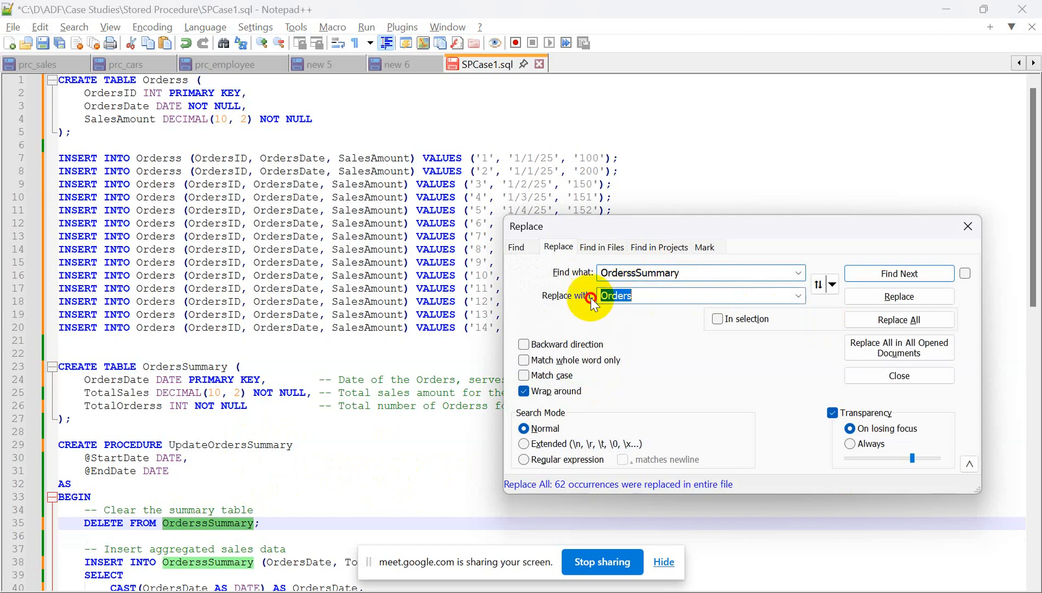
key(ctrl+v)
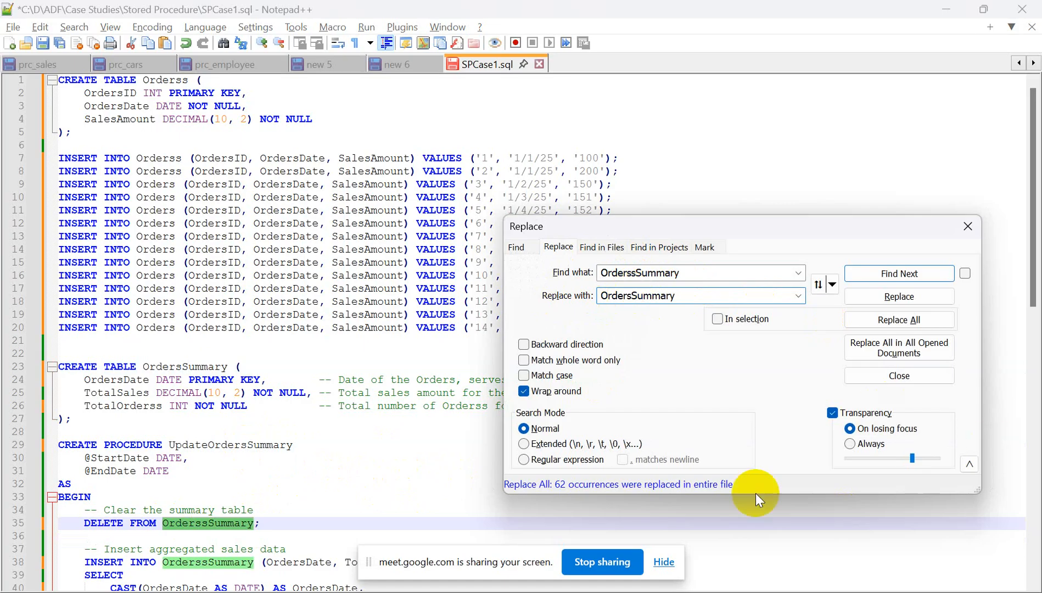
click(909, 322)
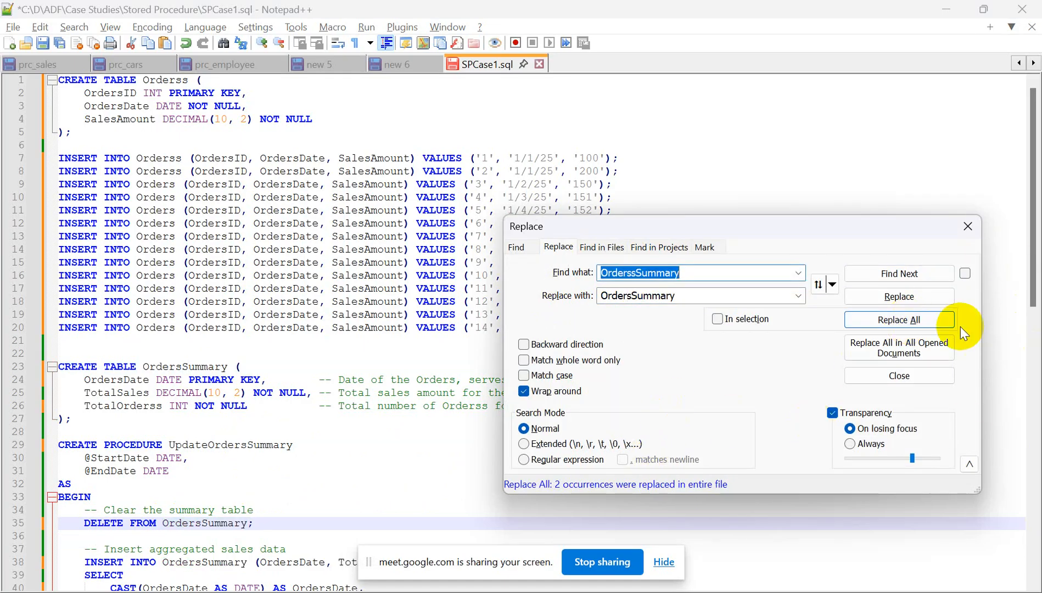
click(968, 227)
Replace Query 1 in Chrome with the first CREATE TABLE statement from Notepad++, and correct the table name to Orders in both places
drag(1027, 279, 984, 109)
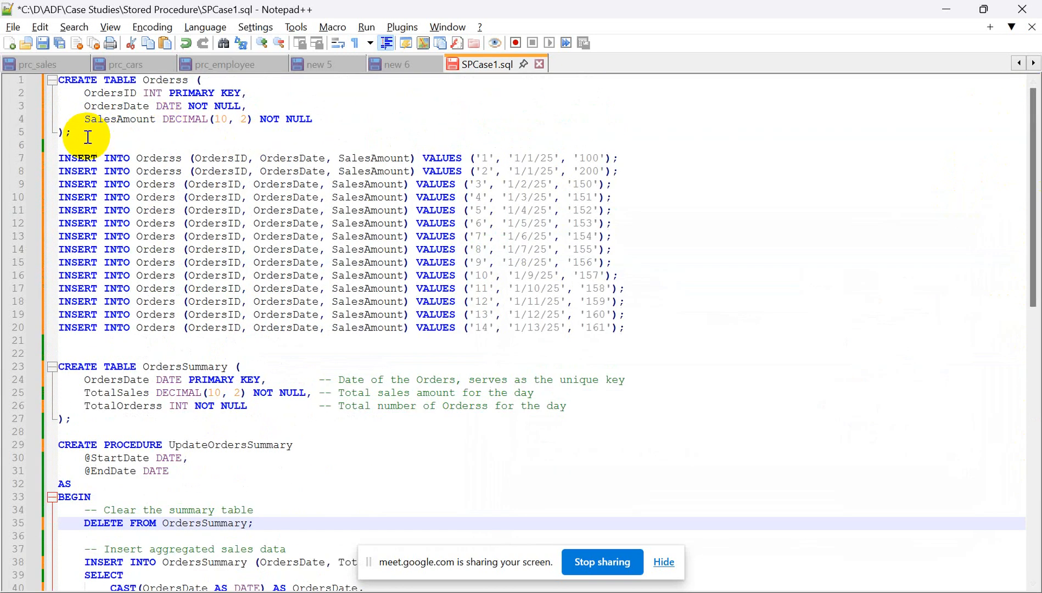
drag(76, 132, 8, 41)
key(ctrl+c)
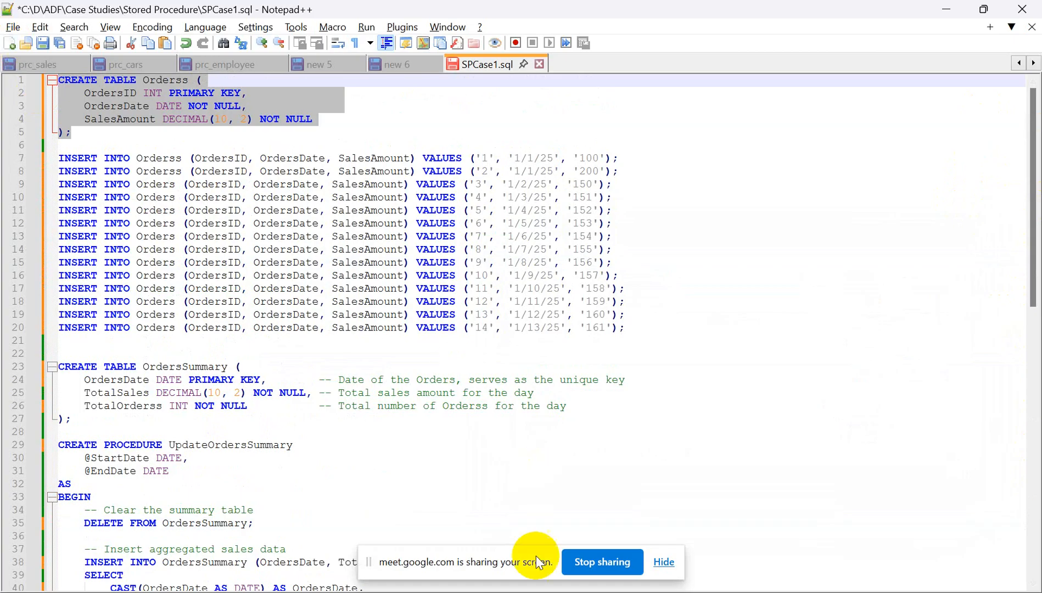
mouse_move(418, 592)
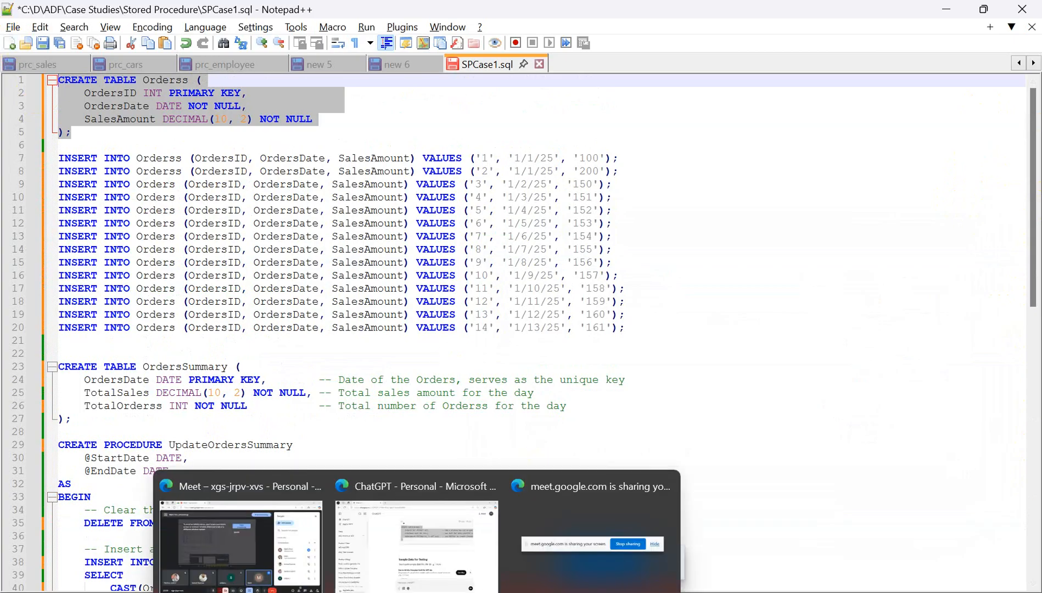
mouse_move(560, 592)
click(596, 559)
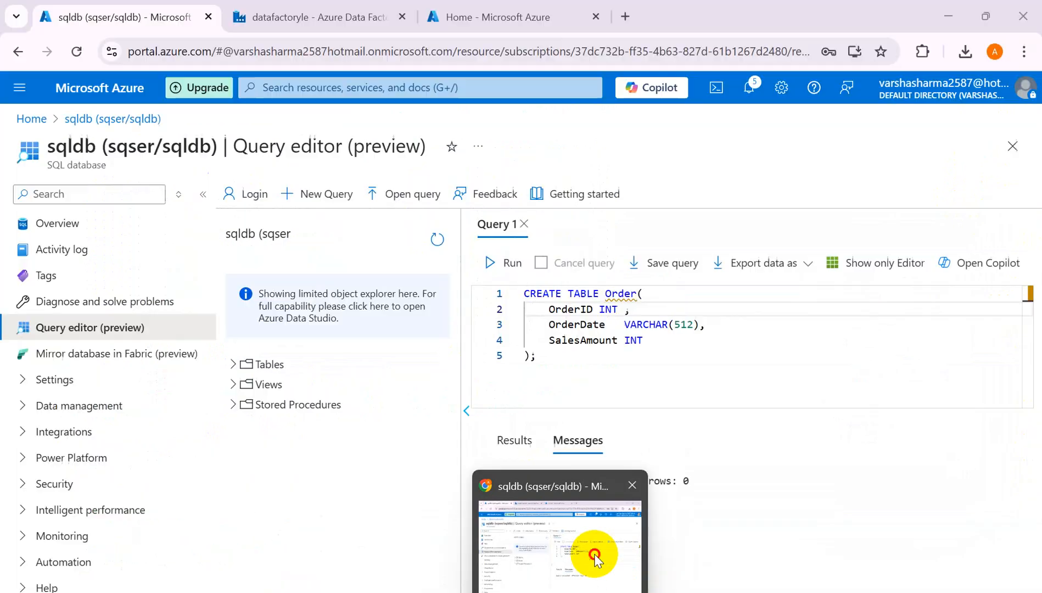
drag(566, 356, 525, 294)
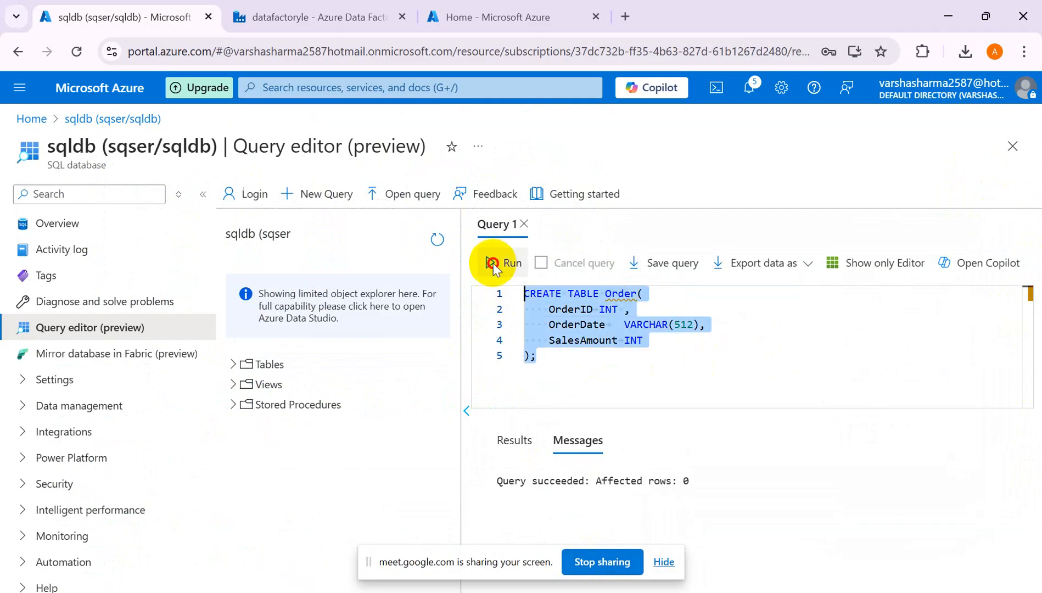
key(ctrl+v)
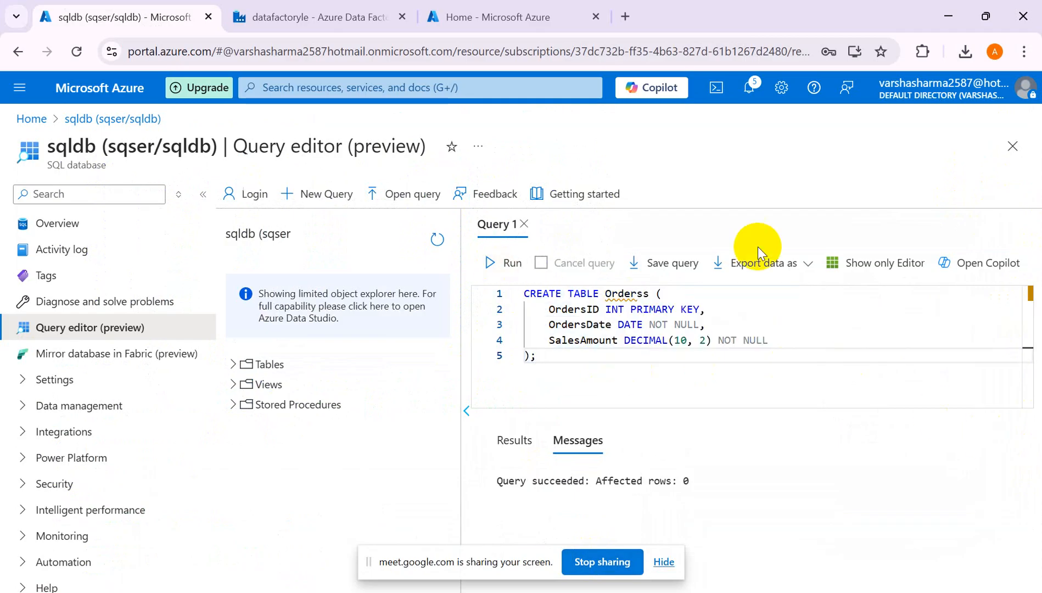
click(650, 294)
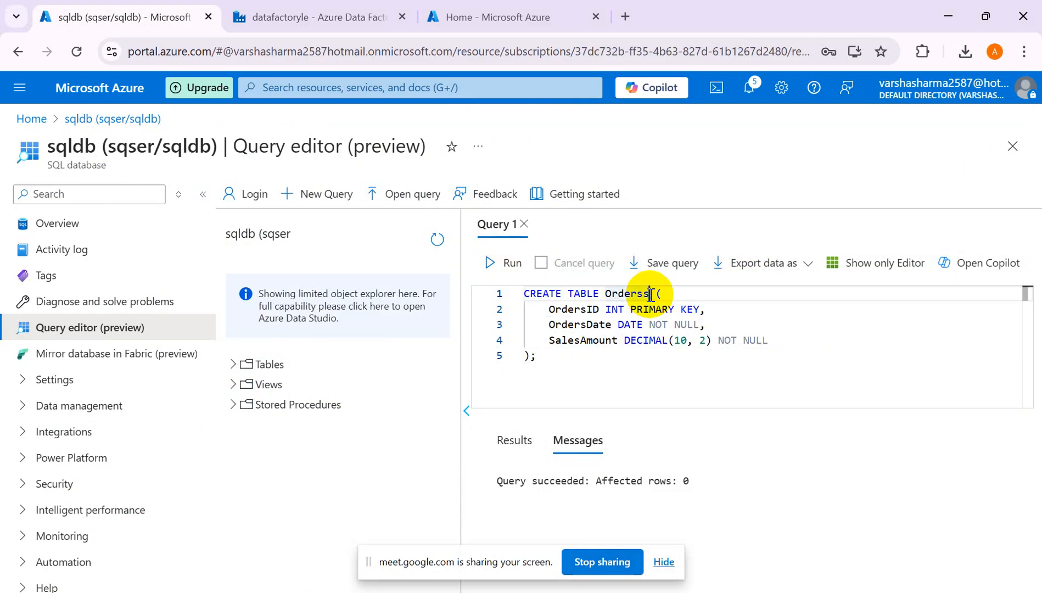
key(BackSpace)
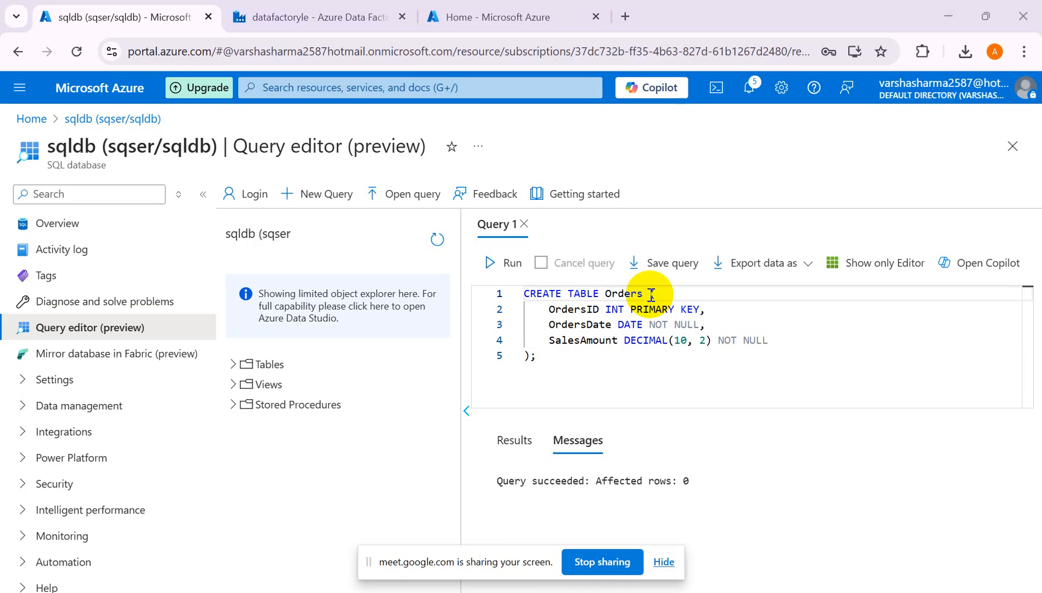
key(alt+Tab)
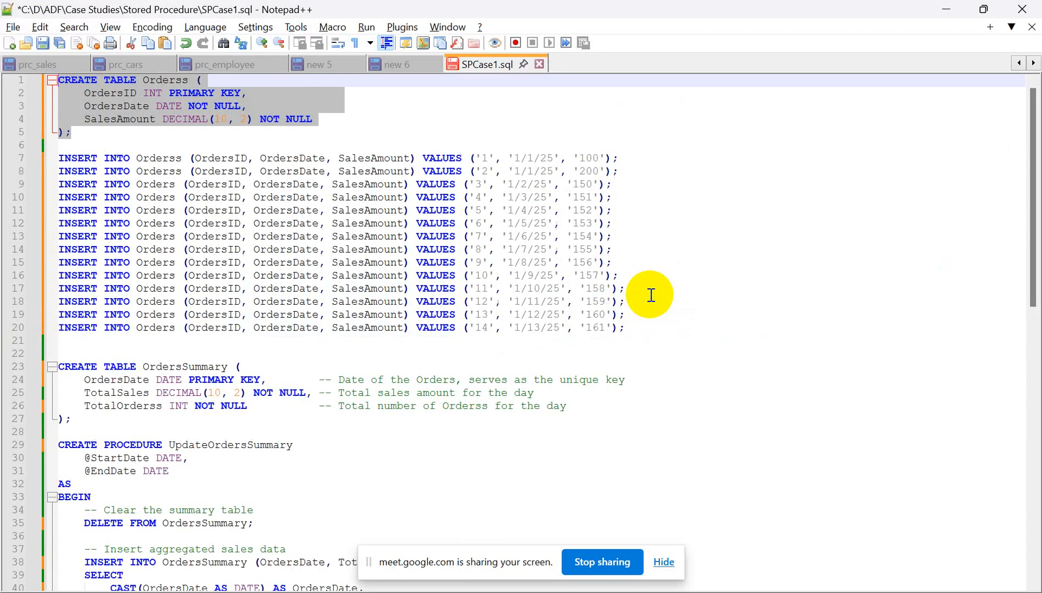
click(182, 81)
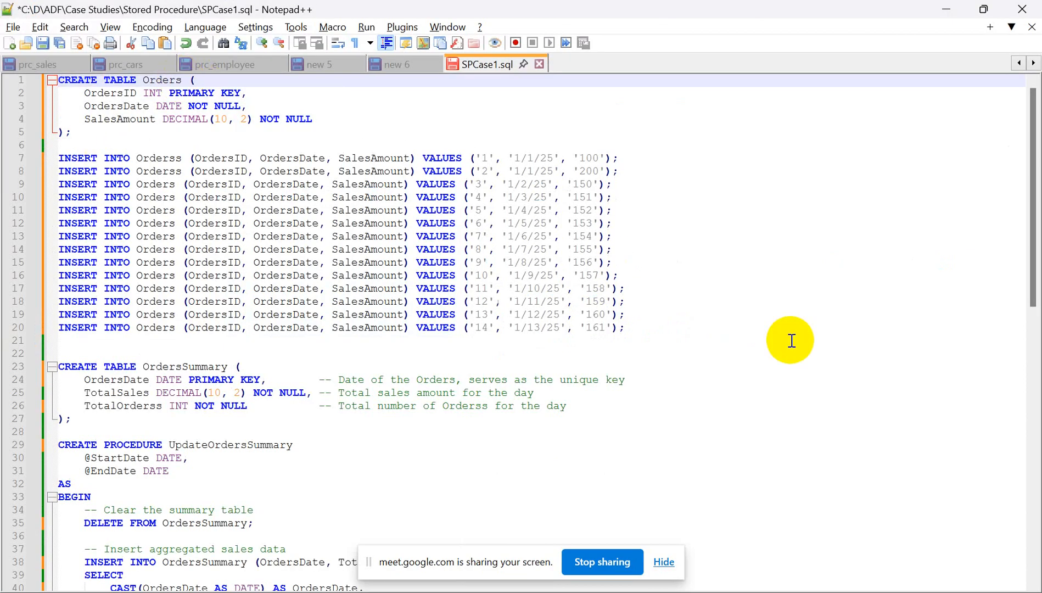
Switch to Chrome, run the CREATE TABLE Orders query in the query editor and expand the Tables folder
key(alt+Tab)
click(508, 263)
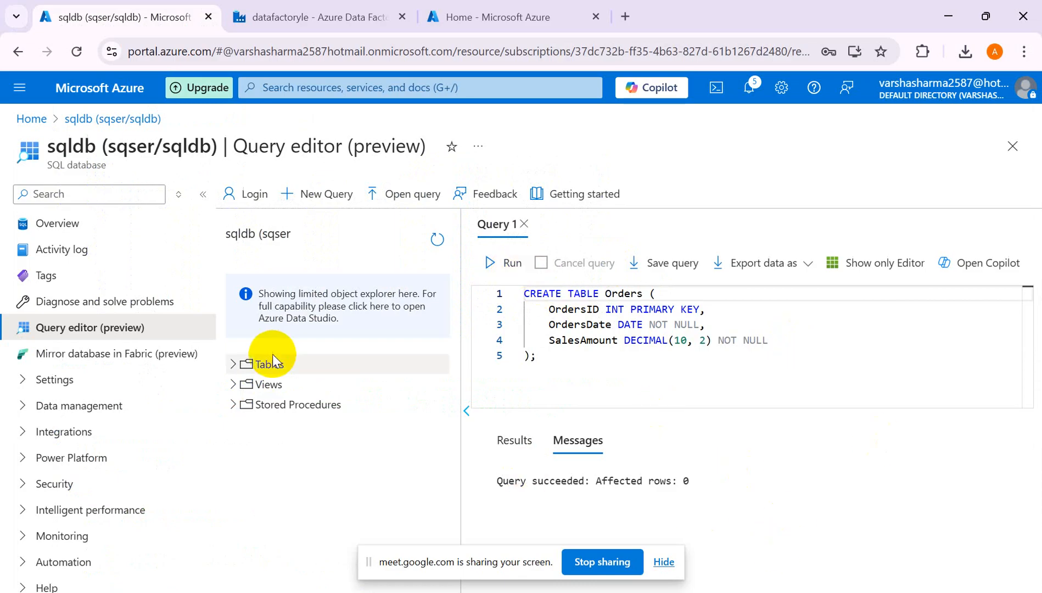
click(236, 365)
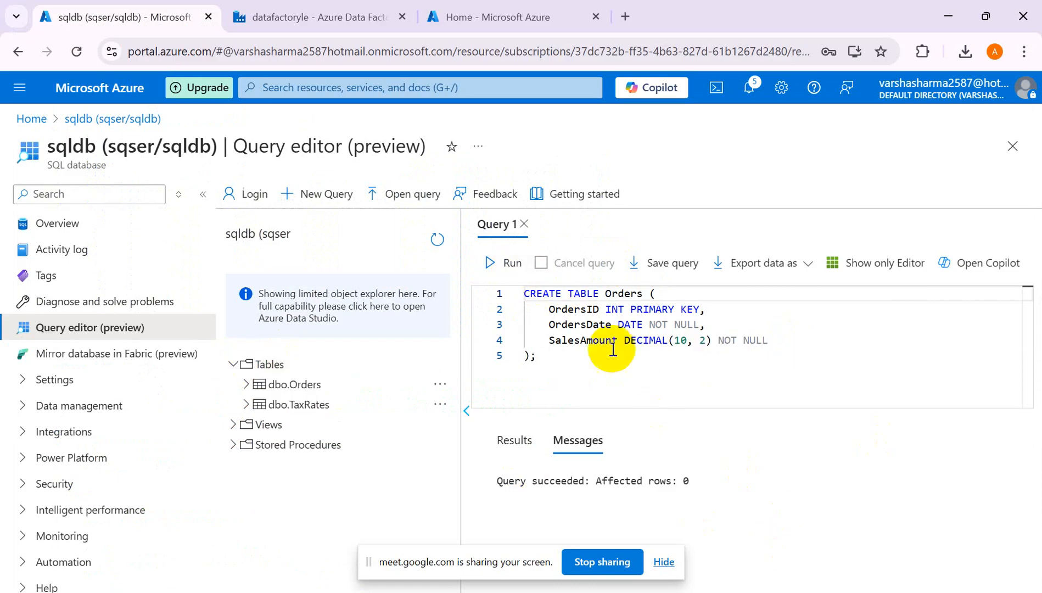
Clear Query 1 and fill it with the 14 INSERT statements for the orders table copied from SPCase1.sql in Notepad++
drag(536, 356, 522, 305)
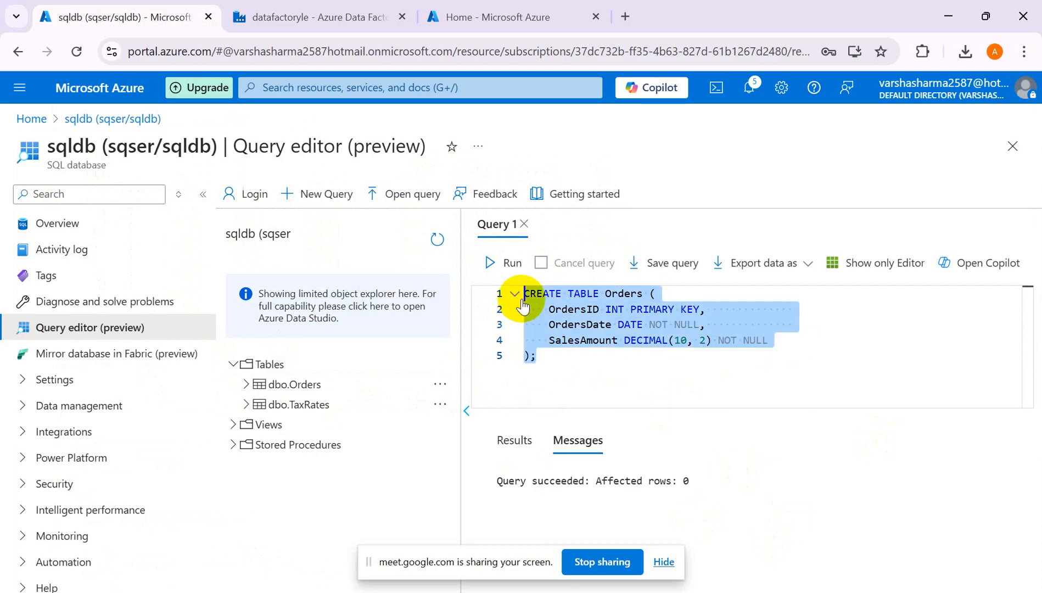
key(Delete)
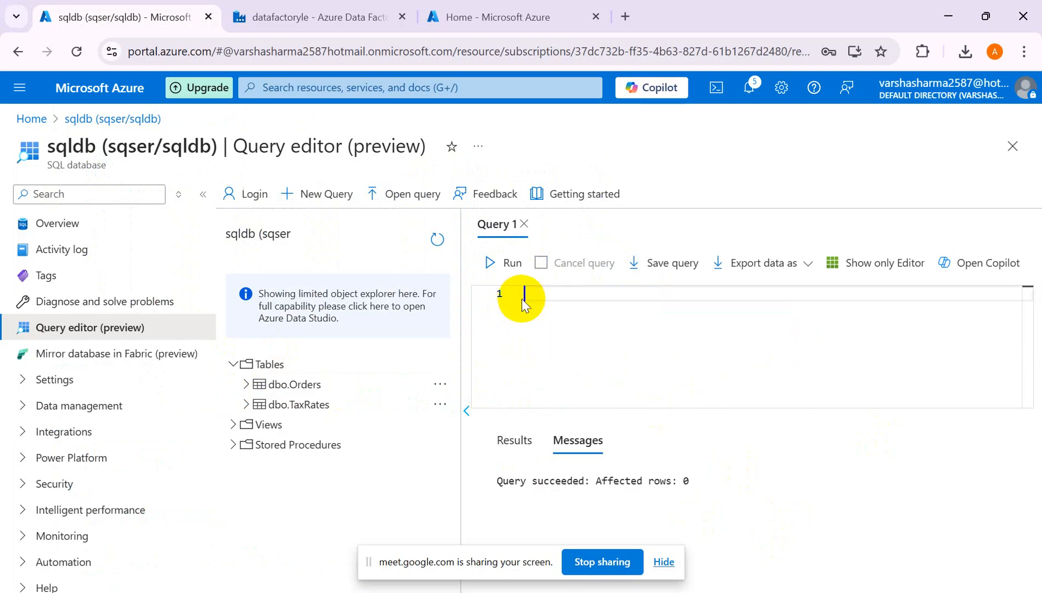
key(alt+Tab)
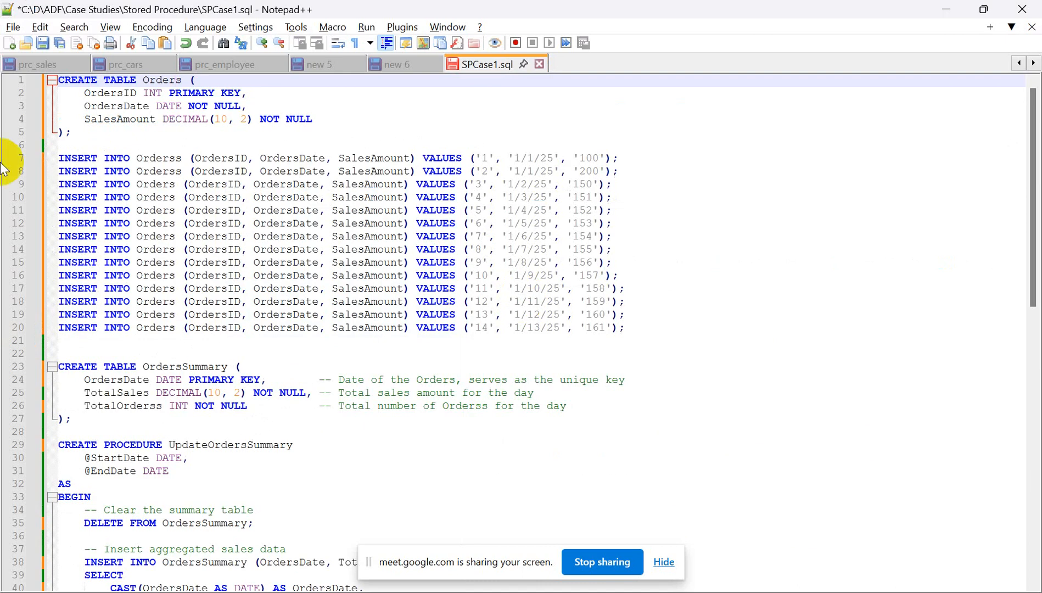
drag(60, 159, 634, 331)
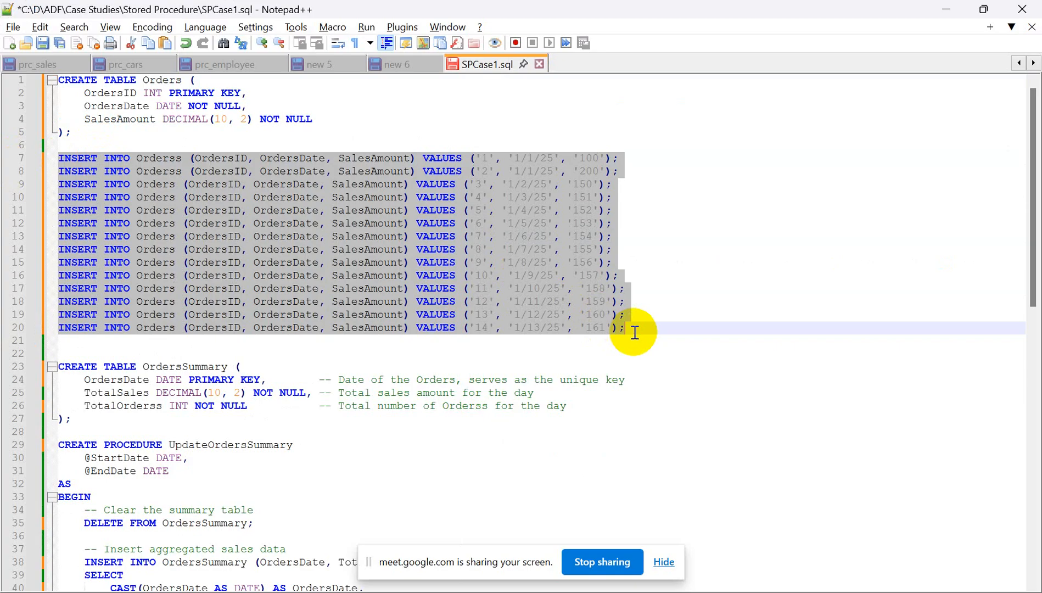
key(alt+Tab)
key(ctrl+v)
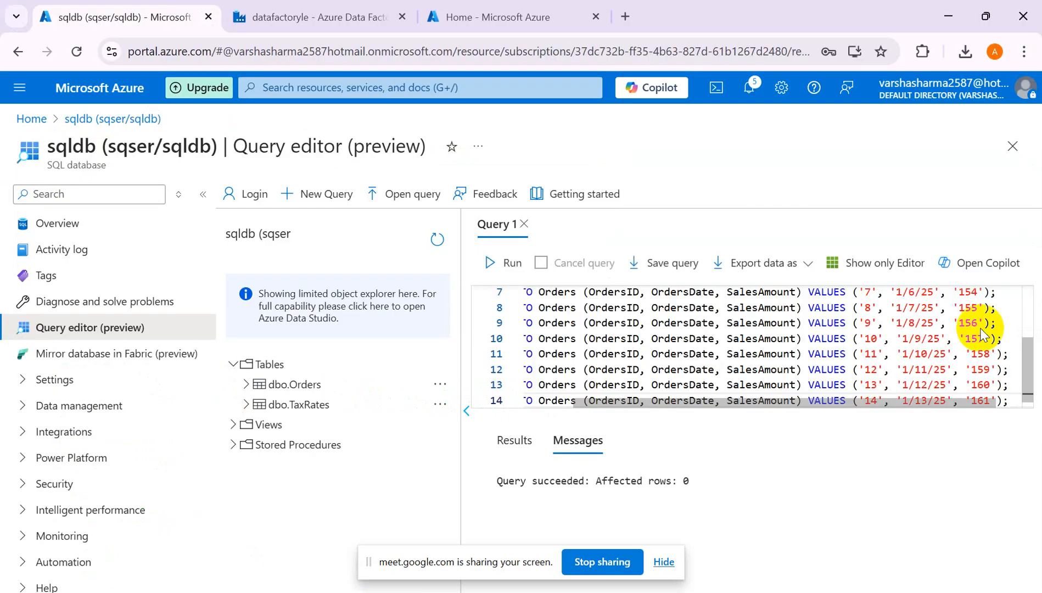
drag(1025, 365, 1027, 250)
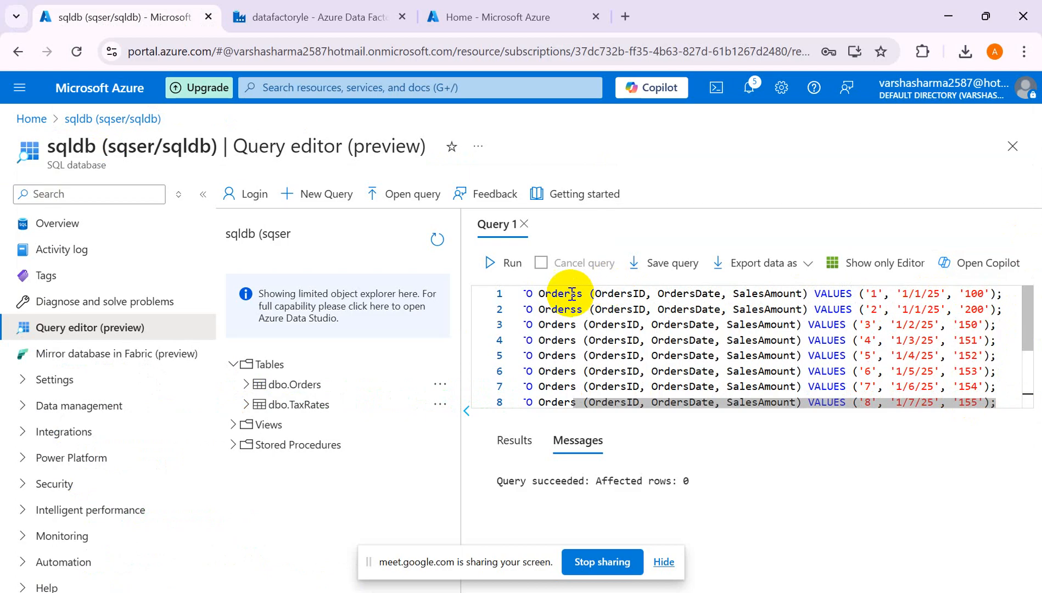
click(879, 405)
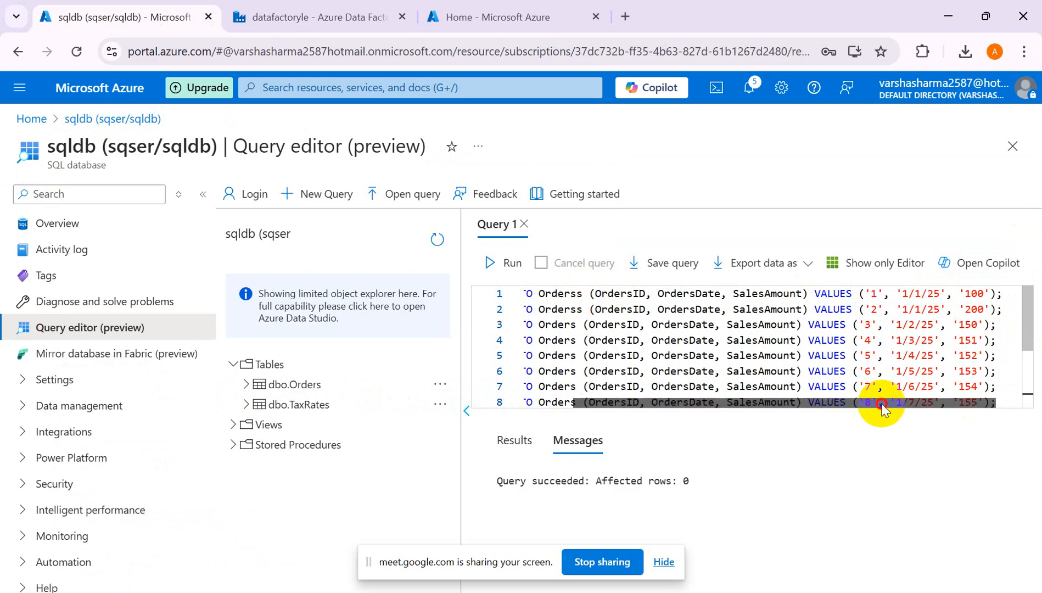
Correct Orderss to Orders in the first two INSERT statements of Query 1
key(shift+Home)
click(643, 295)
key(BackSpace)
click(644, 310)
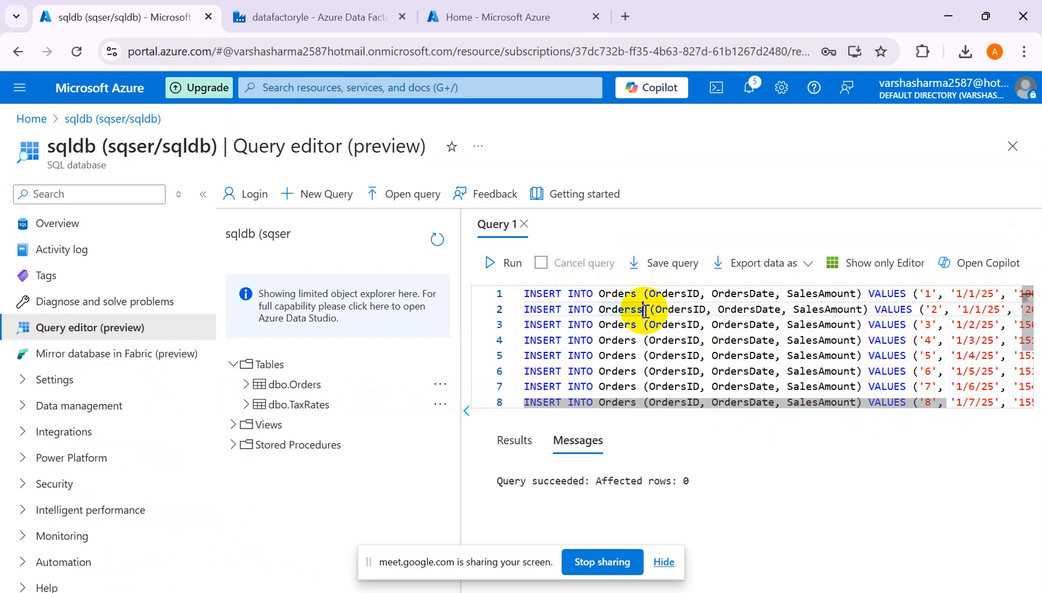
key(BackSpace)
Switch to SPCase1.sql in Notepad++, correct Orderss to Orders in the first two INSERT statements, and save the file
key(alt+Tab)
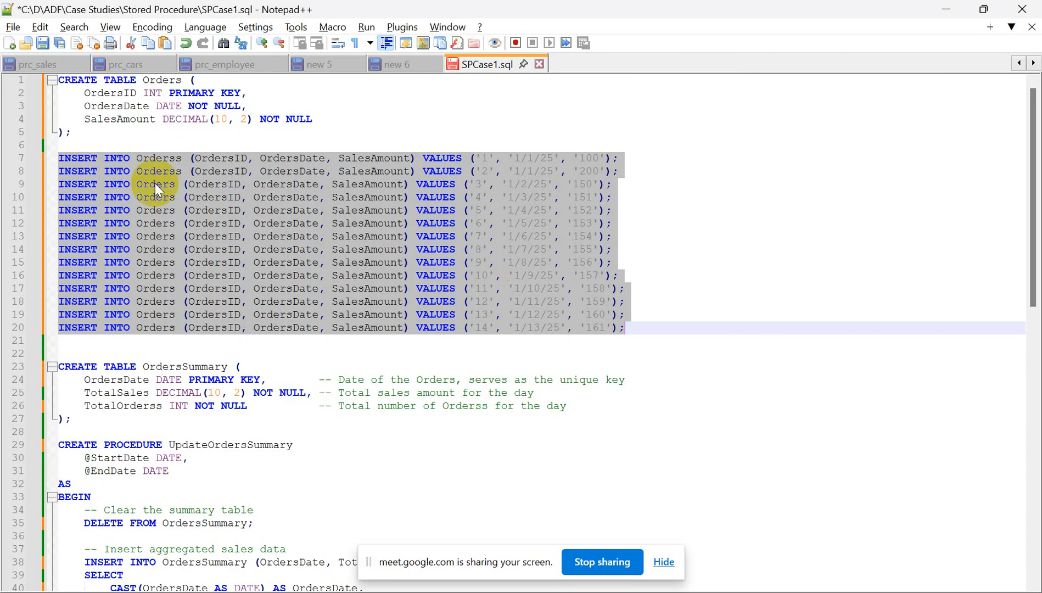
click(183, 160)
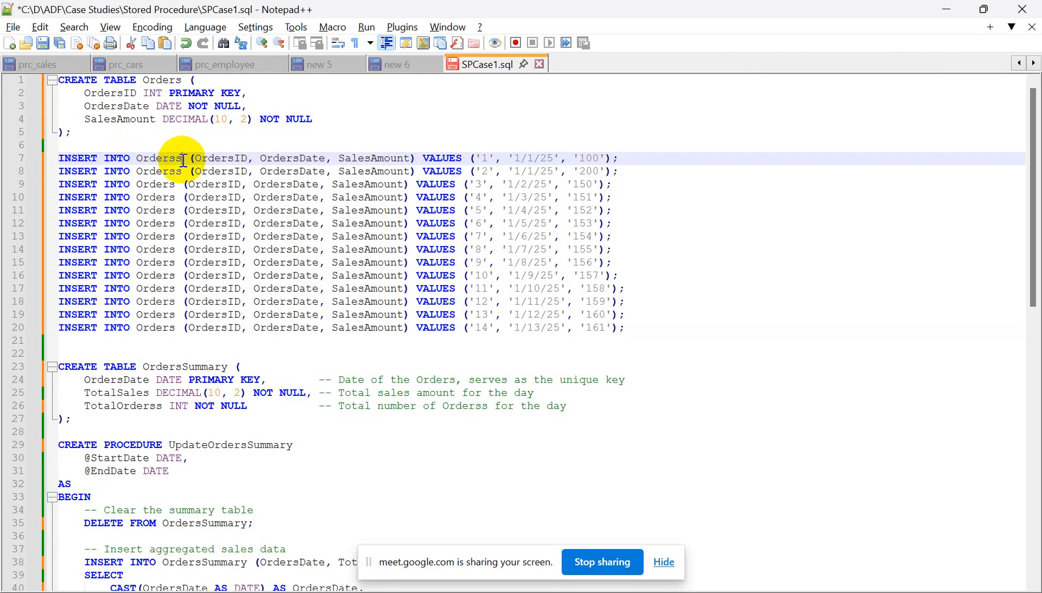
key(BackSpace)
click(184, 172)
key(BackSpace)
click(48, 40)
Switch back to Chrome and run the 14 INSERT statements for the Orders table in Query 1
key(alt+Tab)
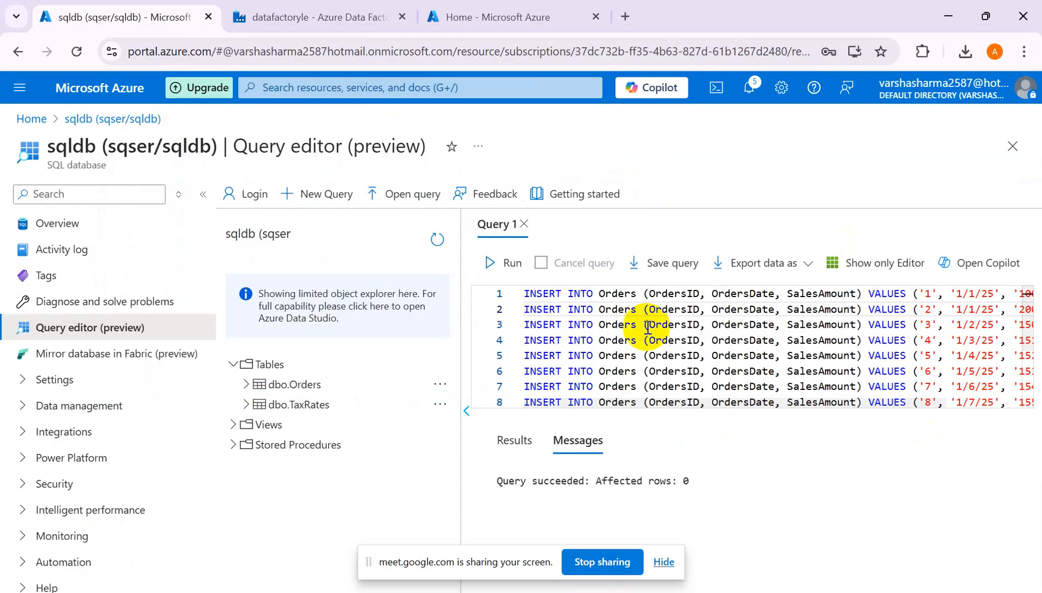
click(511, 264)
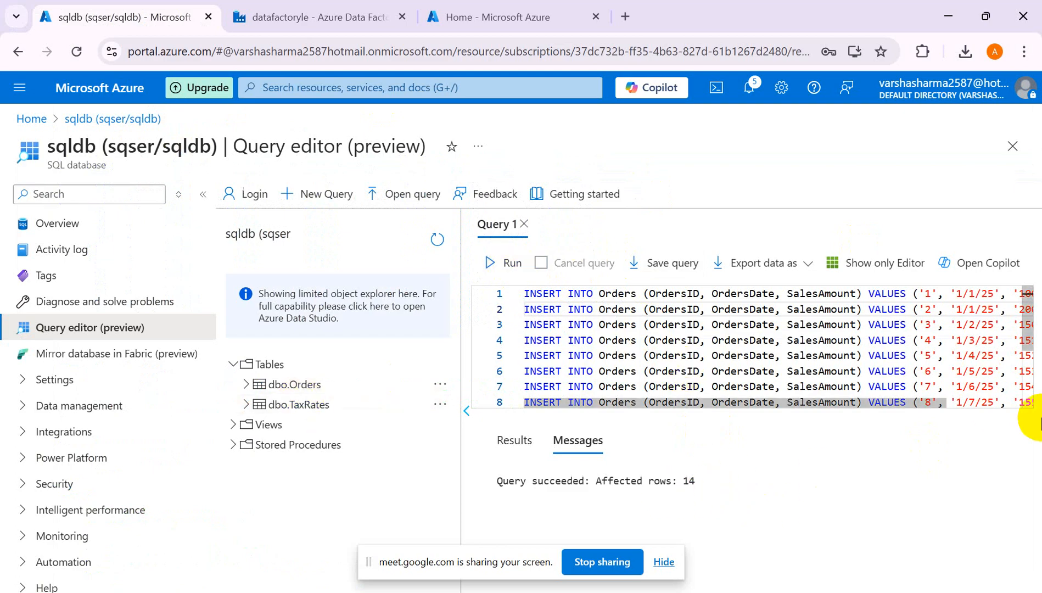
drag(1035, 337, 1025, 396)
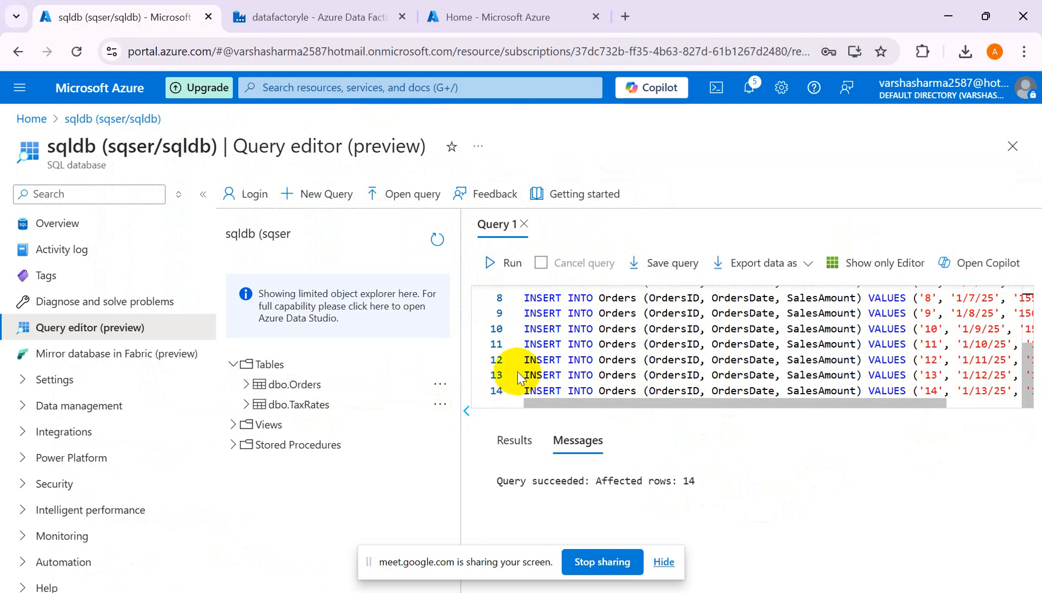
Replace Query 1 with Select * from [dbo].[Orders] and run it to view the inserted rows
key(ctrl+a)
click(579, 373)
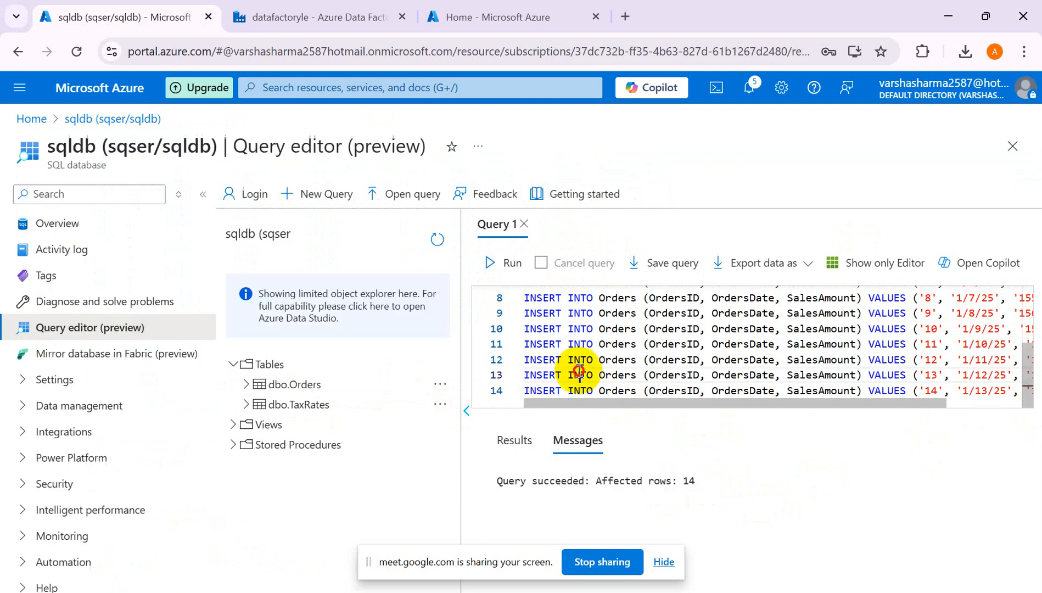
key(ctrl+a)
key(Delete)
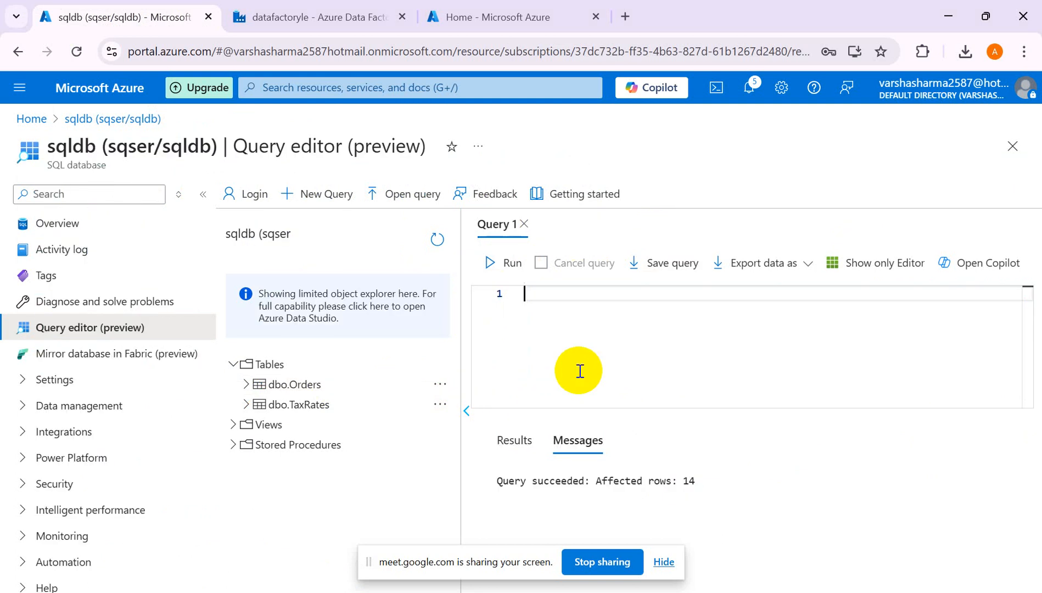
text(Select * from [dbo].[Orders])
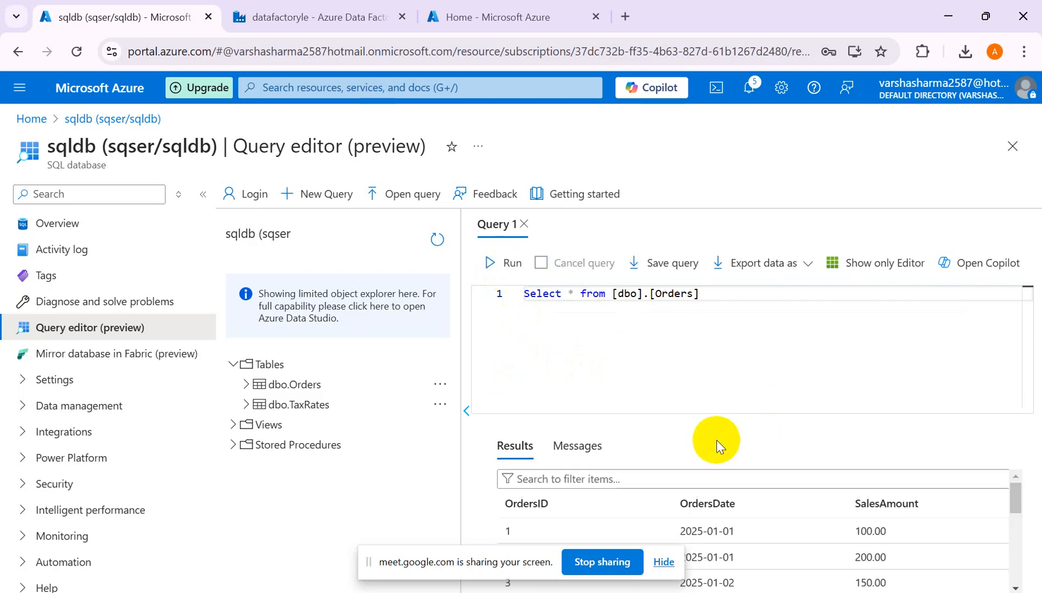
drag(1014, 495, 1025, 384)
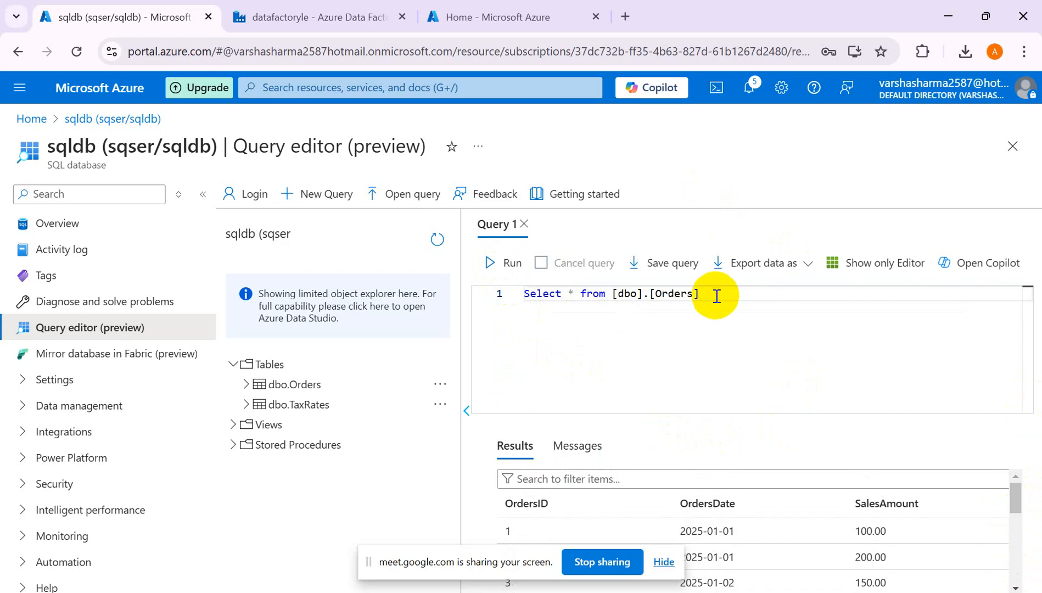
Clear Query 1 and fill it with the CREATE TABLE OrdersSummary statement copied from SPCase1.sql in Notepad++
key(ctrl+BackSpace)
key(ctrl+BackSpace)
key(ctrl+BackSpace)
key(ctrl+BackSpace)
key(ctrl+BackSpace)
key(ctrl+BackSpace)
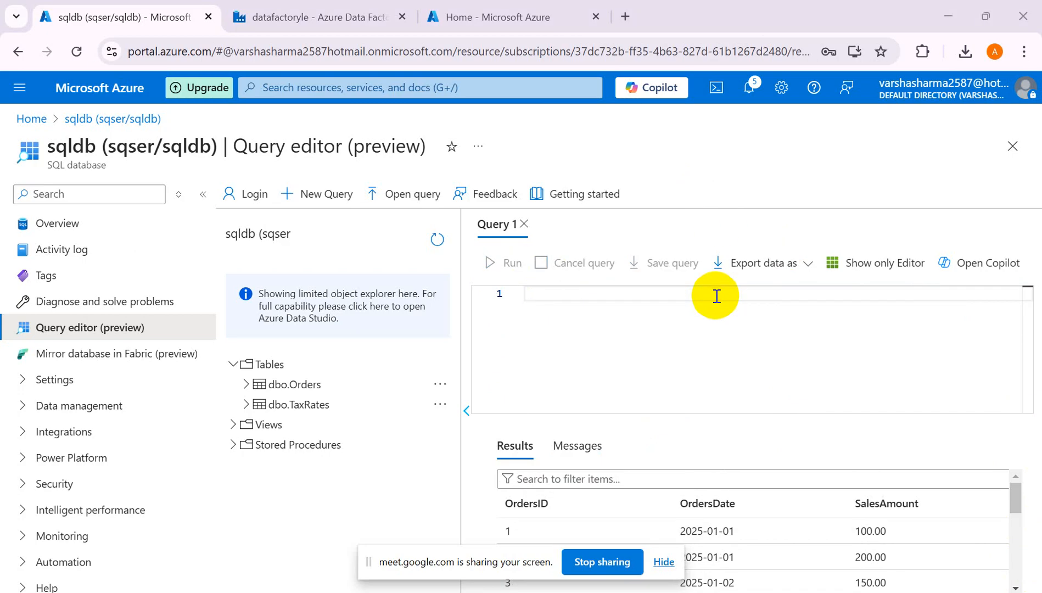
key(alt+Tab)
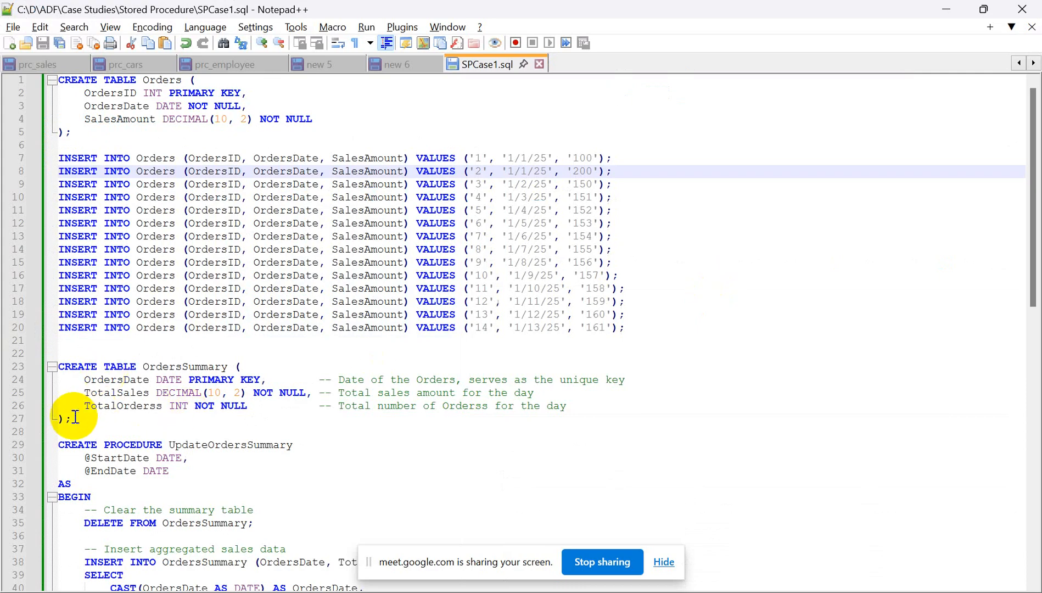
drag(73, 418, 58, 370)
key(ctrl+c)
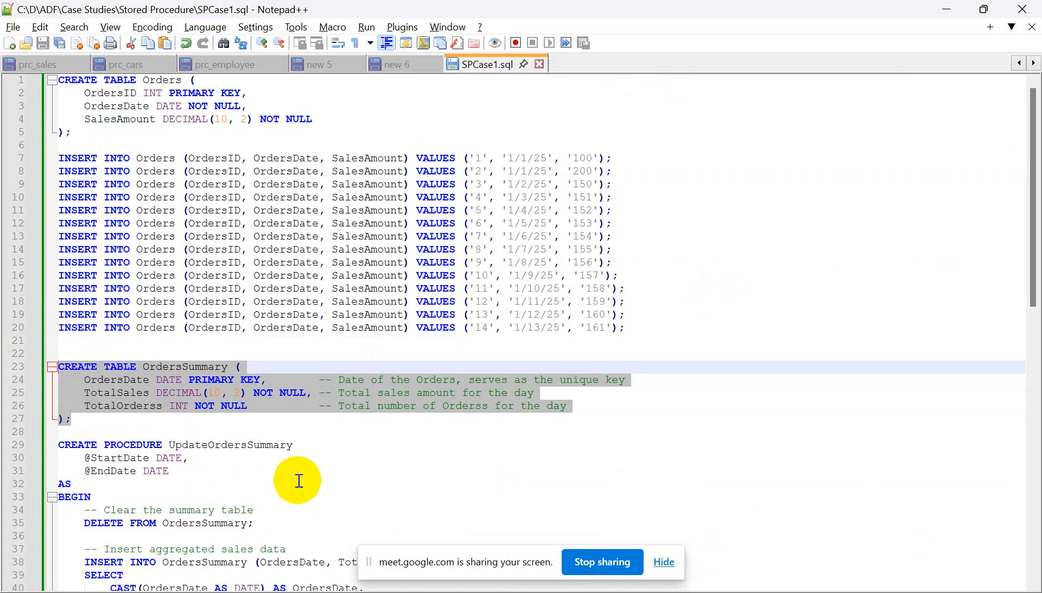
key(alt+Tab)
click(556, 309)
key(ctrl+v)
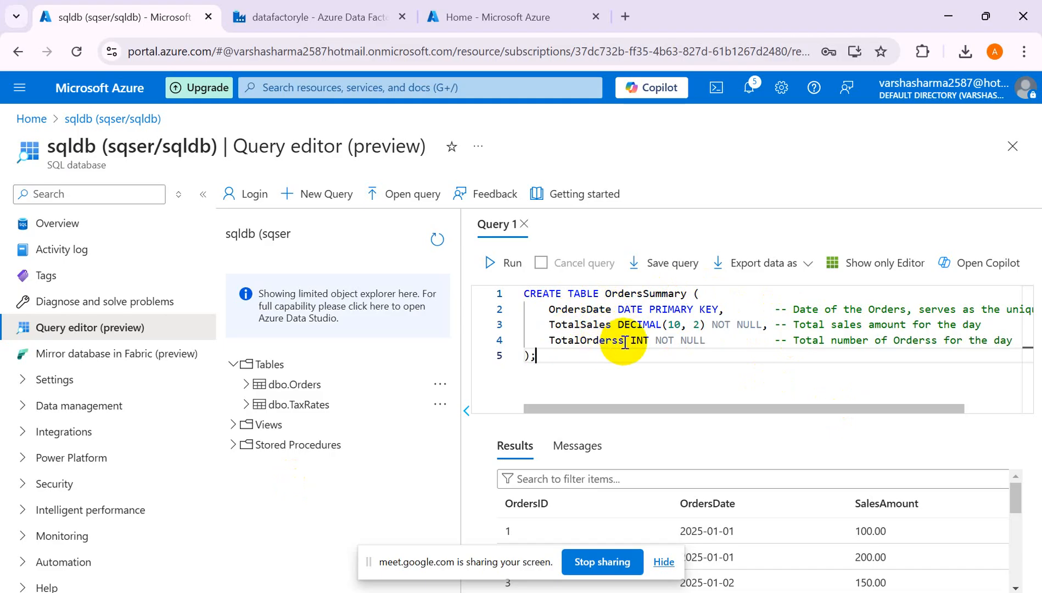
Rename the TotalOrderss column to TotalOrders and correct Orderss to Orders in that line's comment
click(626, 341)
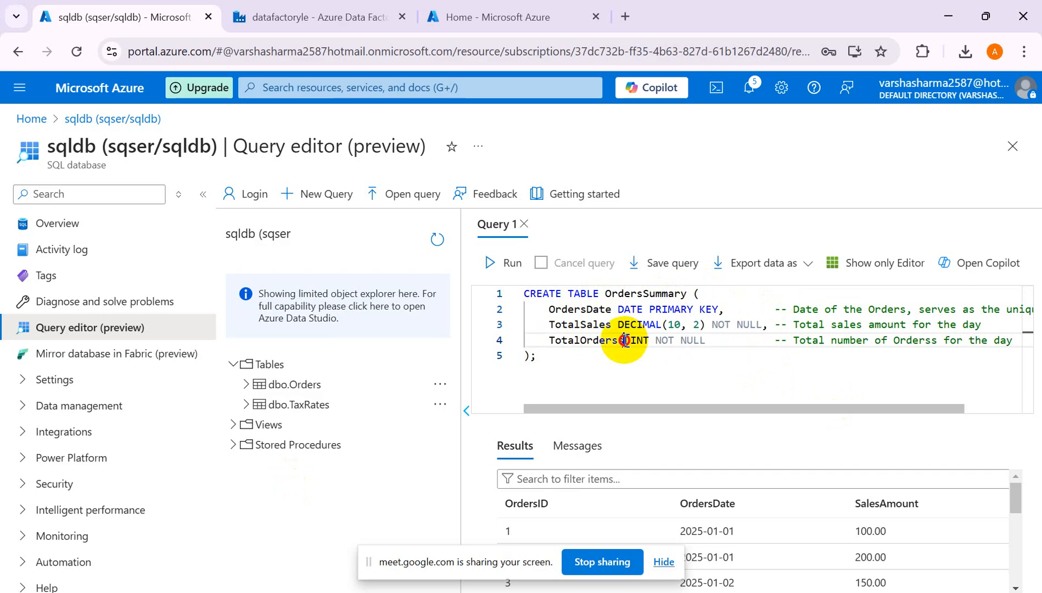
key(BackSpace)
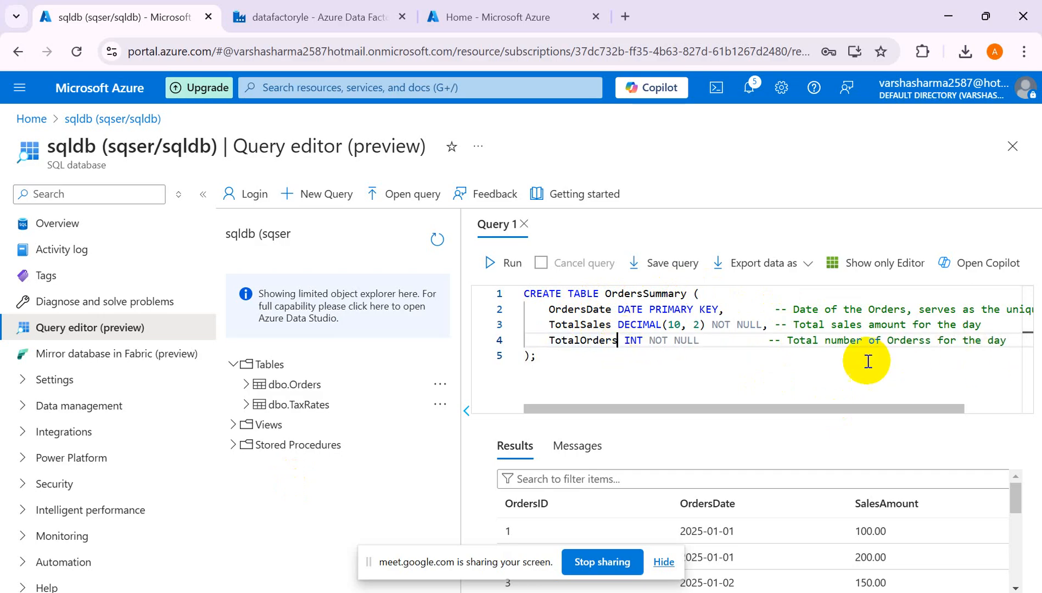
drag(669, 409, 612, 392)
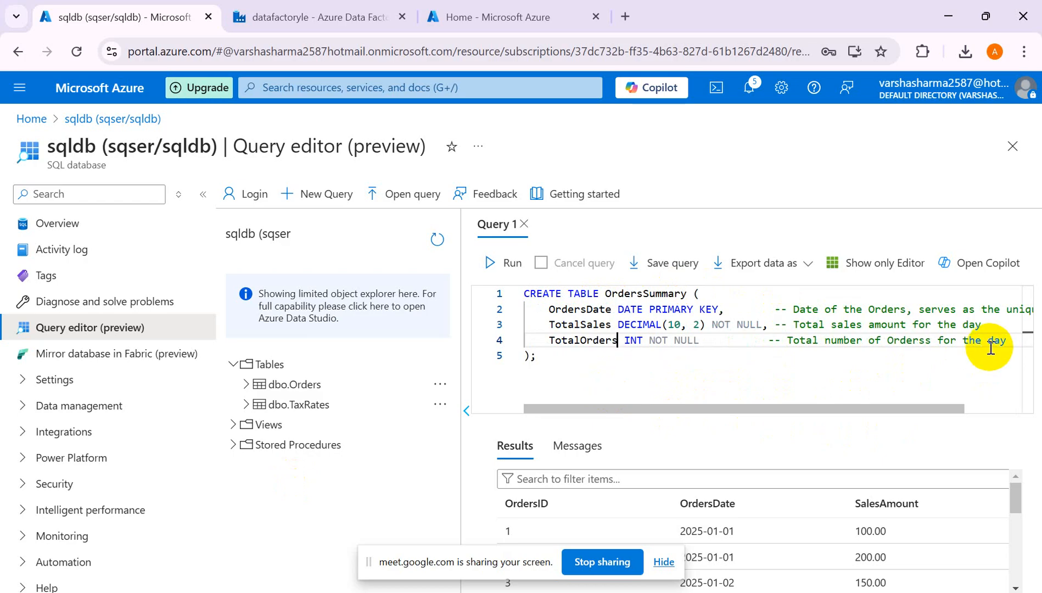
click(930, 342)
key(BackSpace)
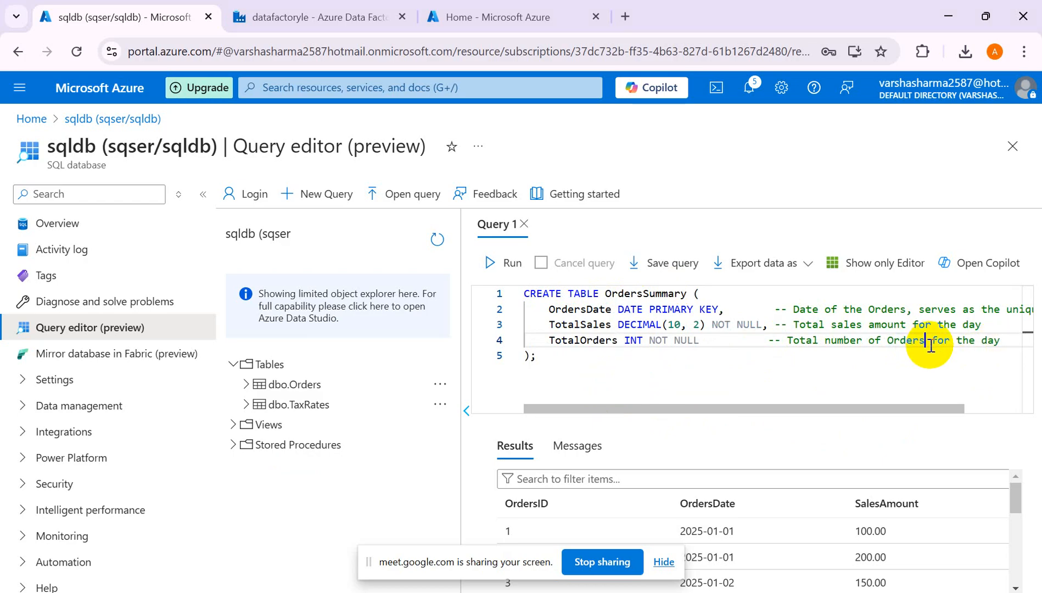
Run the CREATE TABLE OrdersSummary statement and refresh the database object list
drag(533, 356, 504, 299)
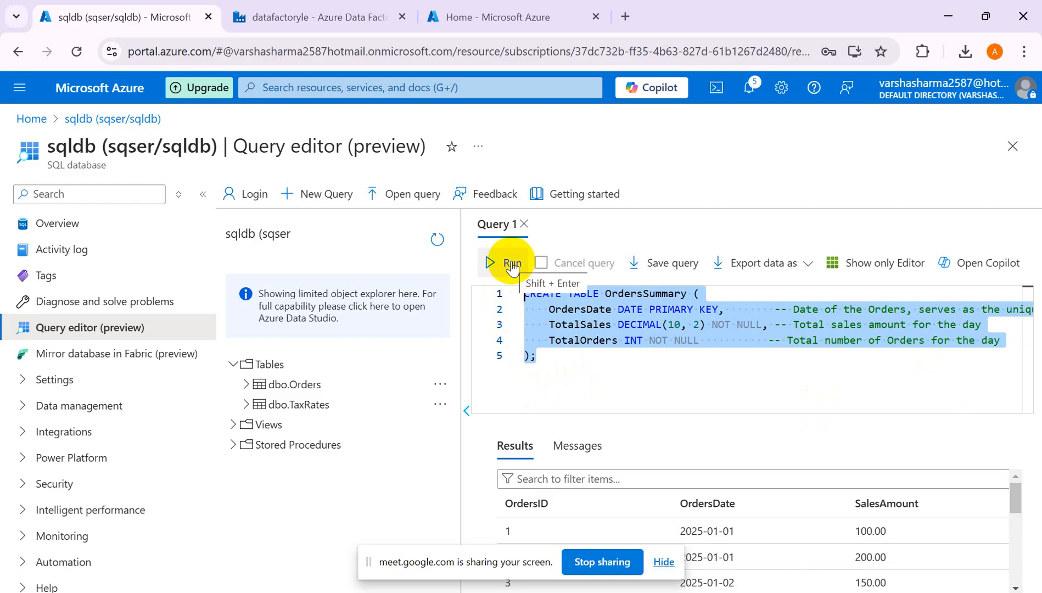
click(512, 263)
click(599, 441)
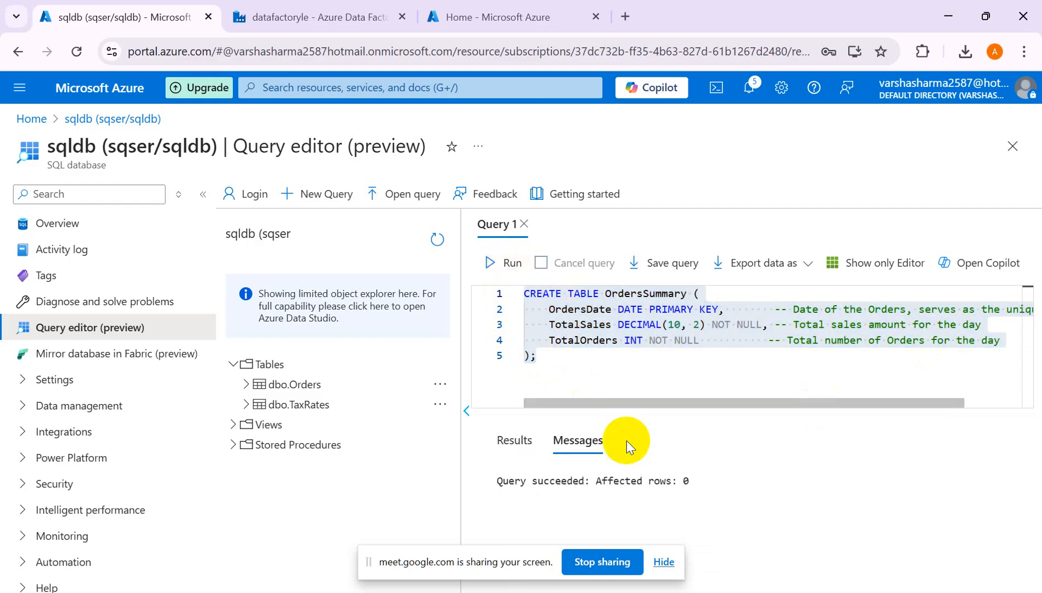
click(552, 363)
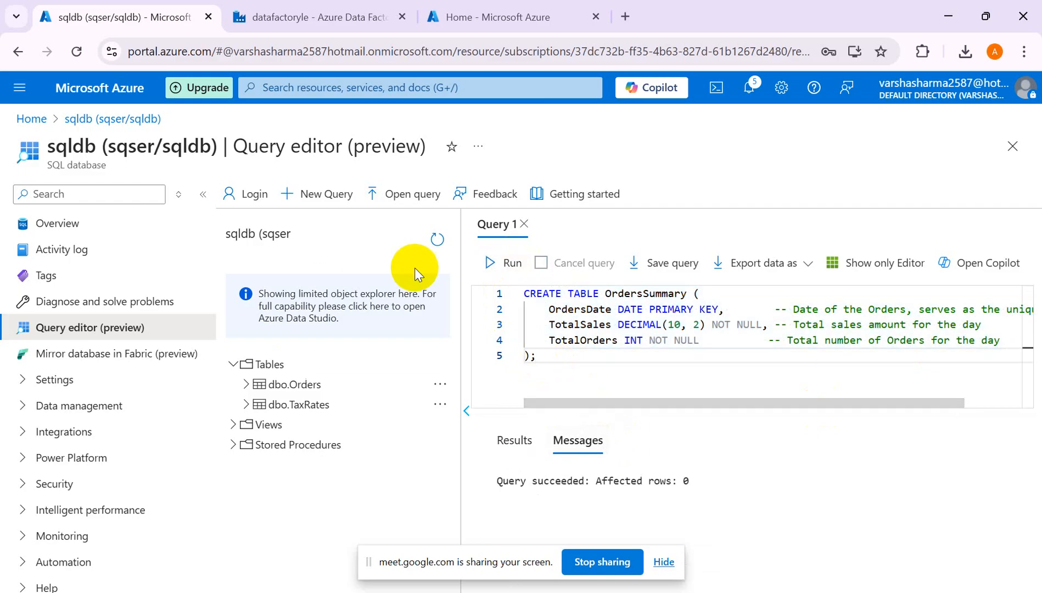
click(437, 239)
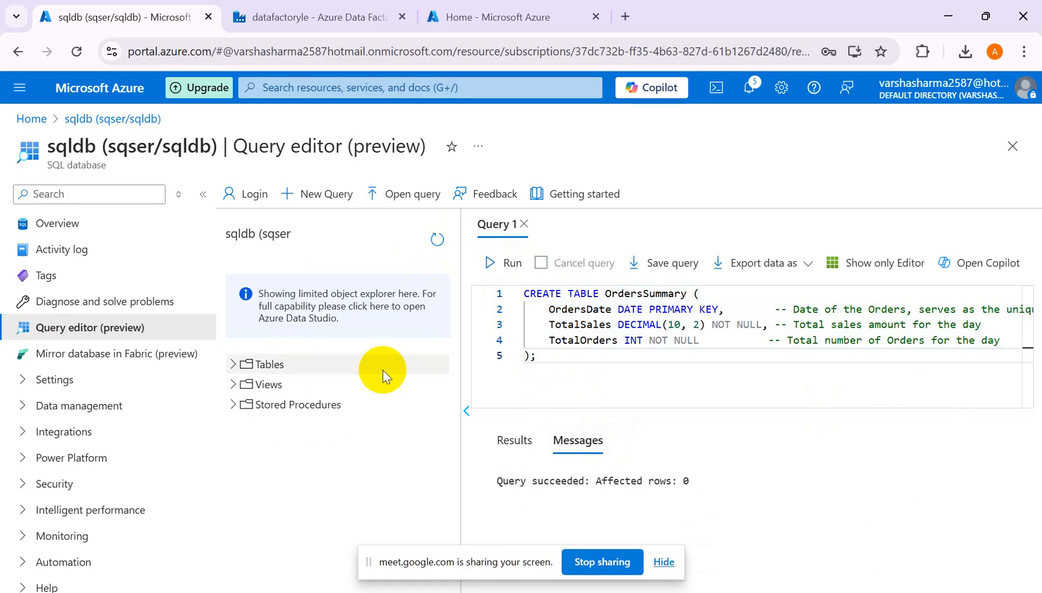
Replace Query 1 with Select * from [dbo].[OrdersSummary] and run it to check the table's contents
drag(577, 361, 477, 268)
text(S)
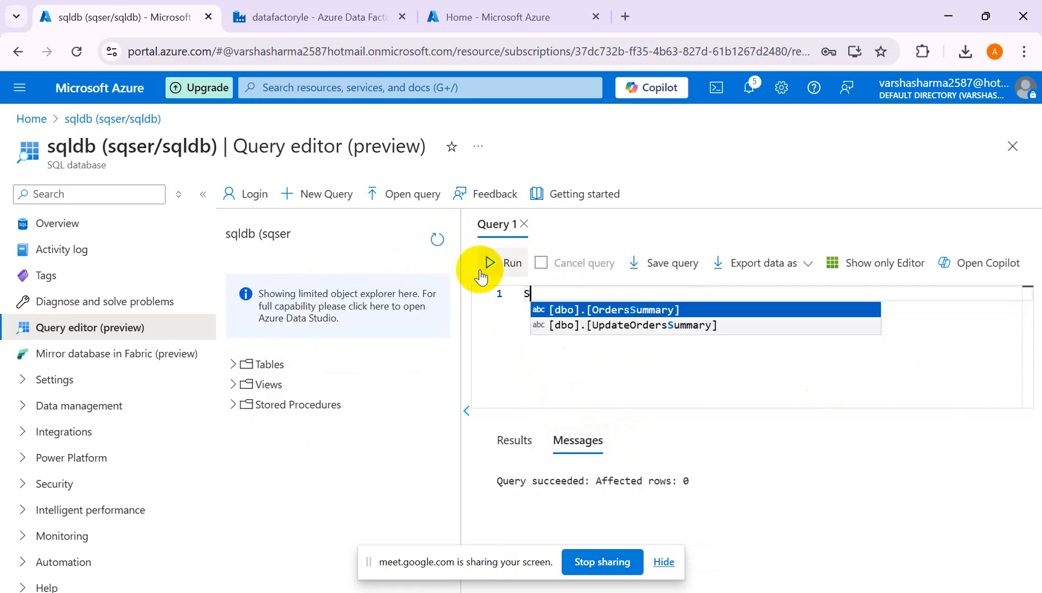
text(elect * from O)
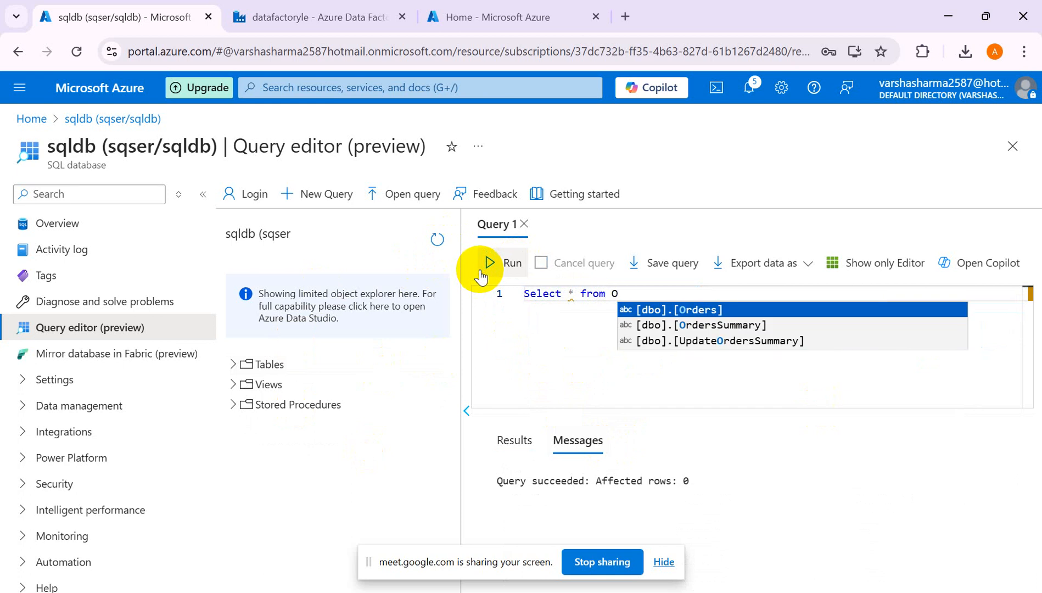
key(Down)
key(Return)
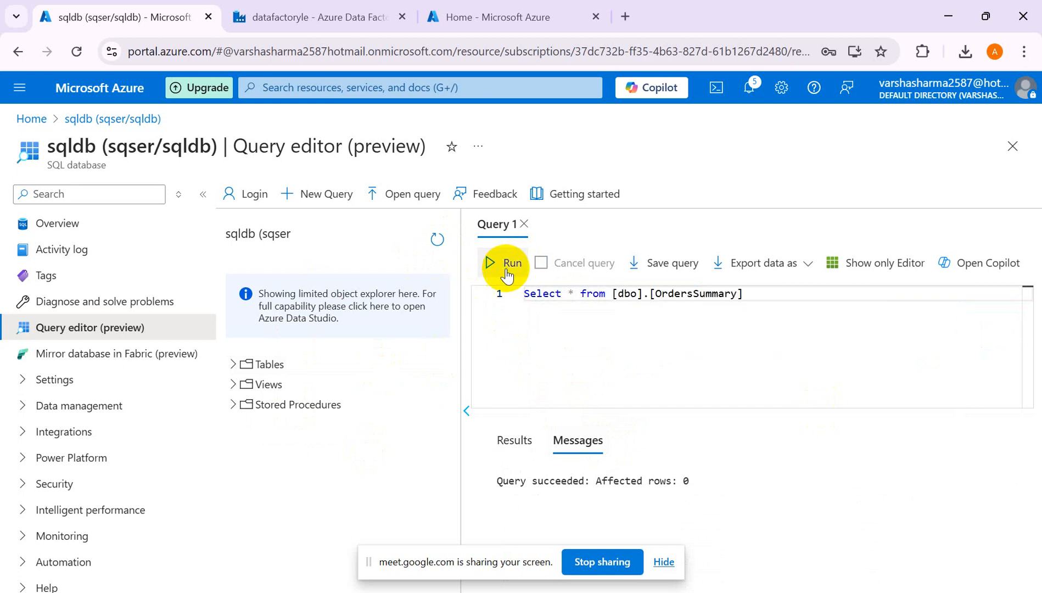
click(483, 268)
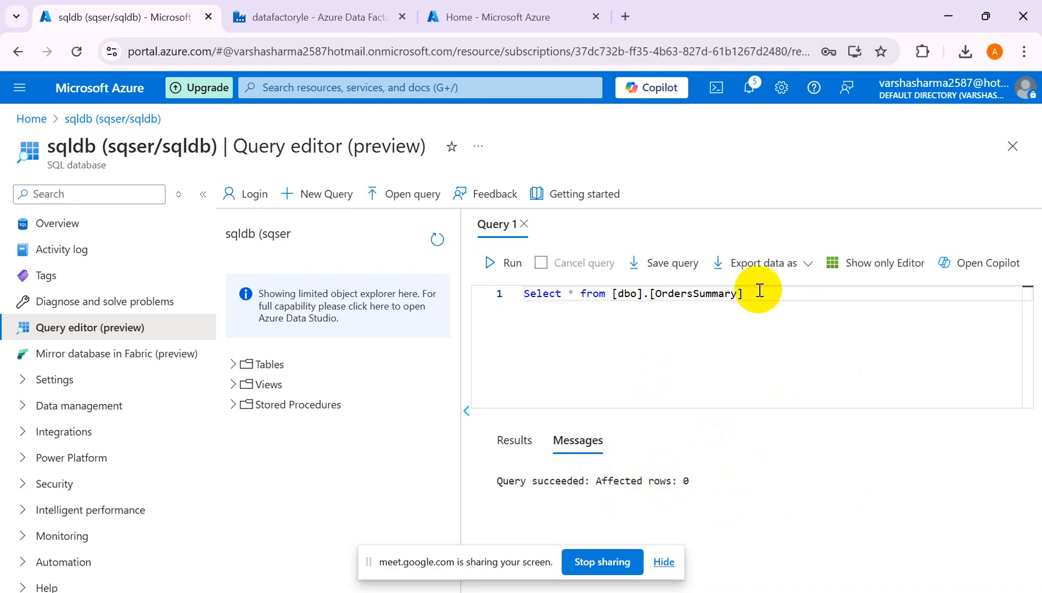
drag(758, 292, 419, 286)
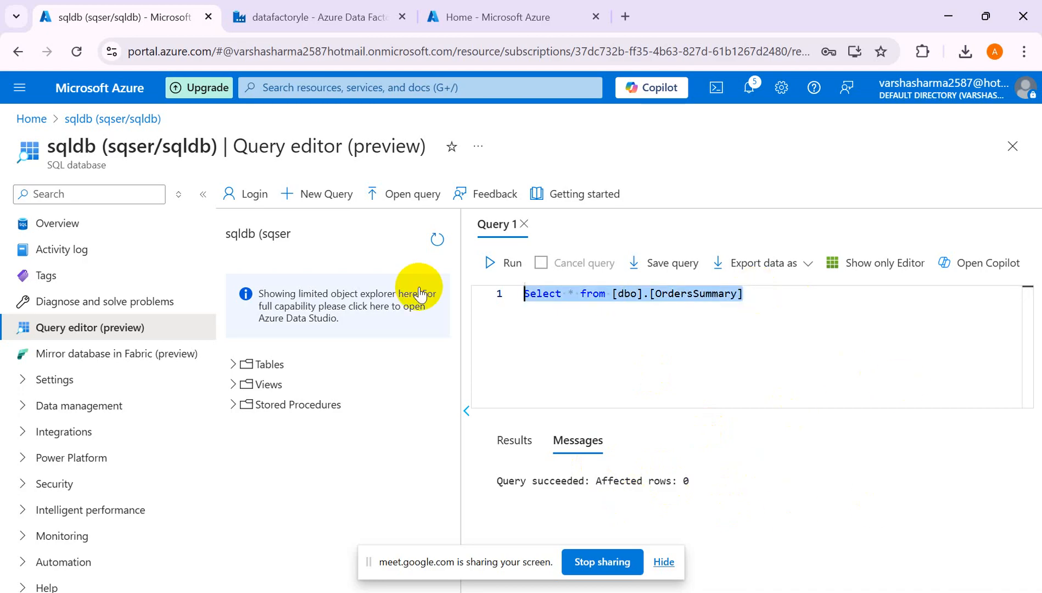
Examine the UpdateOrdersSummary procedure in SPCase1.sql in Notepad++, comparing its DELETE and INSERT INTO statements with the OrdersSummary query in the Azure portal
key(alt+Tab)
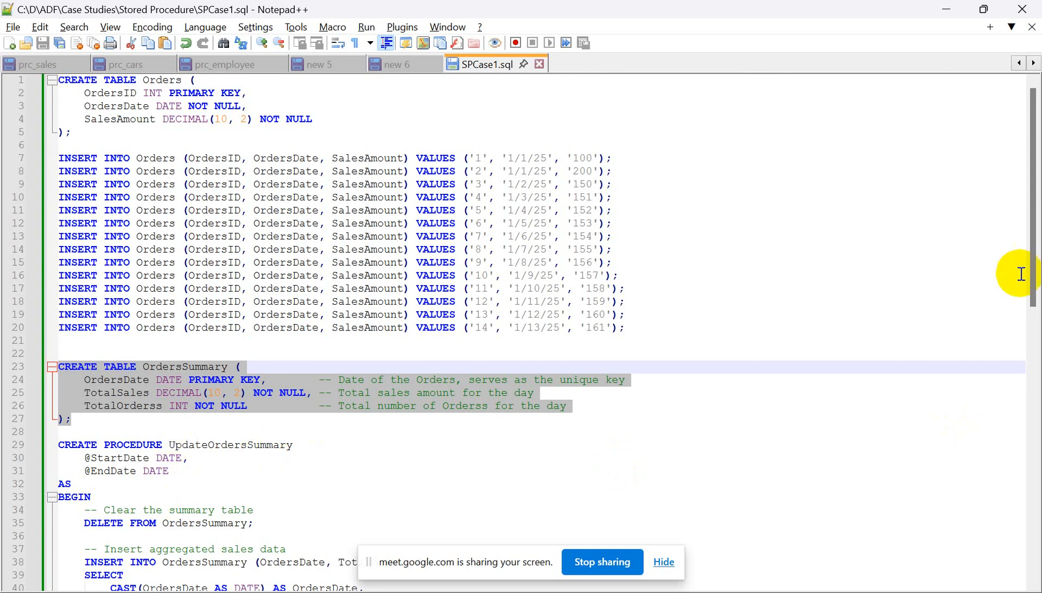
drag(1032, 286, 1037, 415)
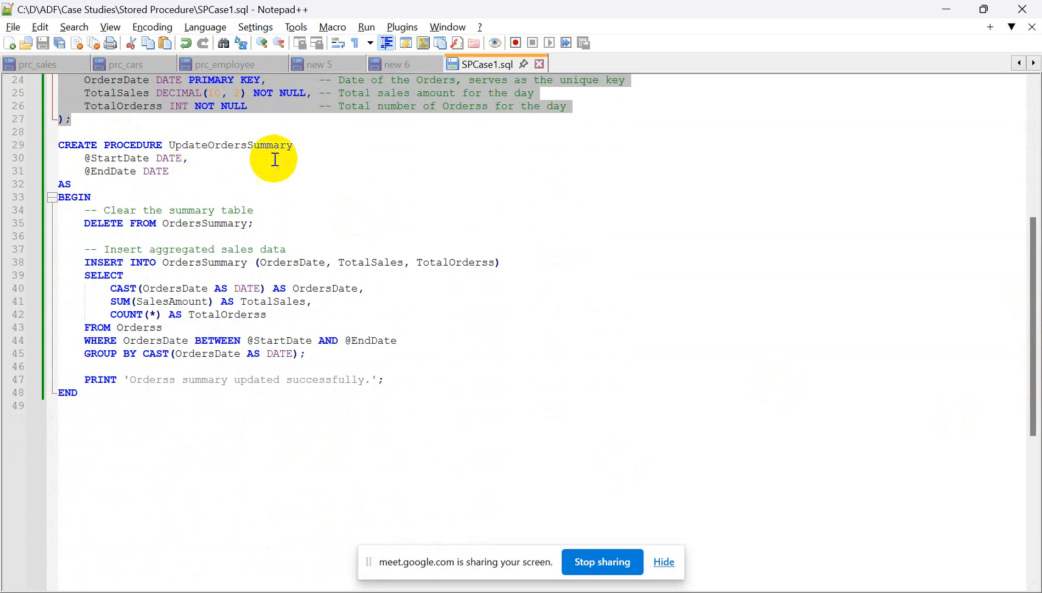
drag(170, 145, 296, 145)
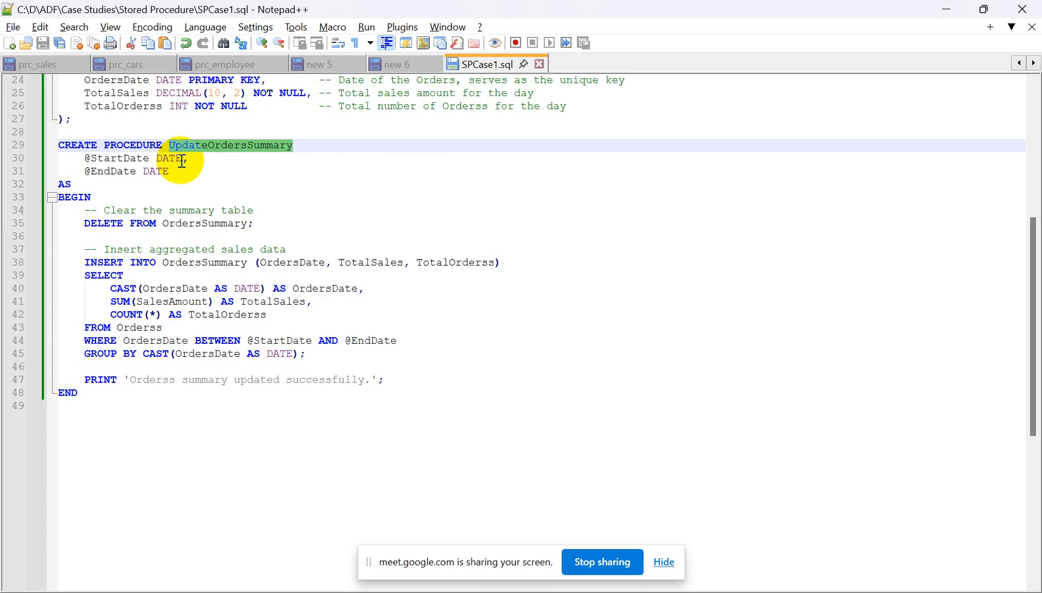
click(113, 151)
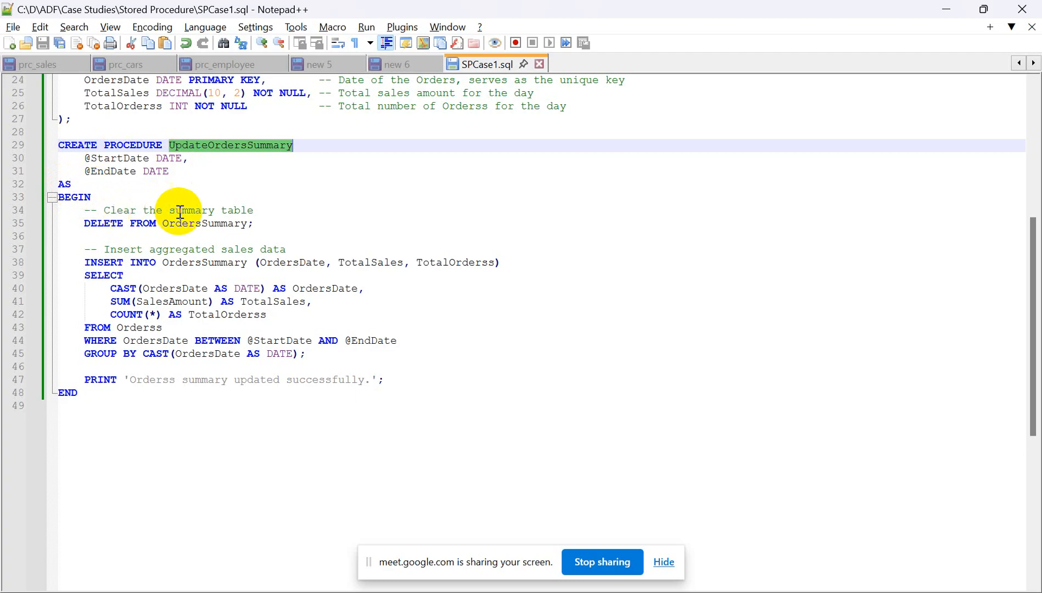
click(247, 224)
drag(247, 225, 84, 225)
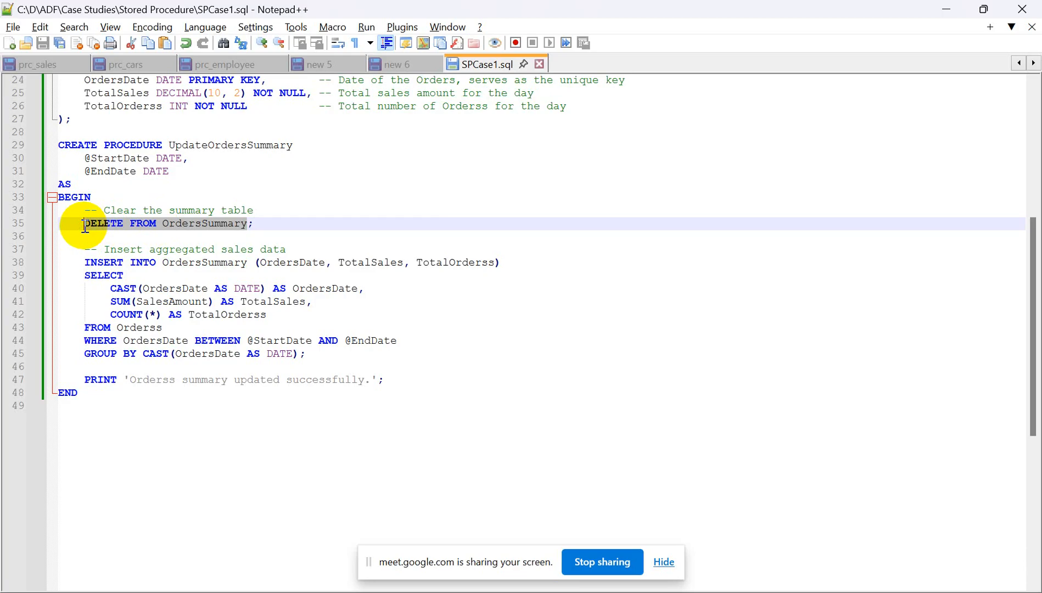
key(alt+Tab)
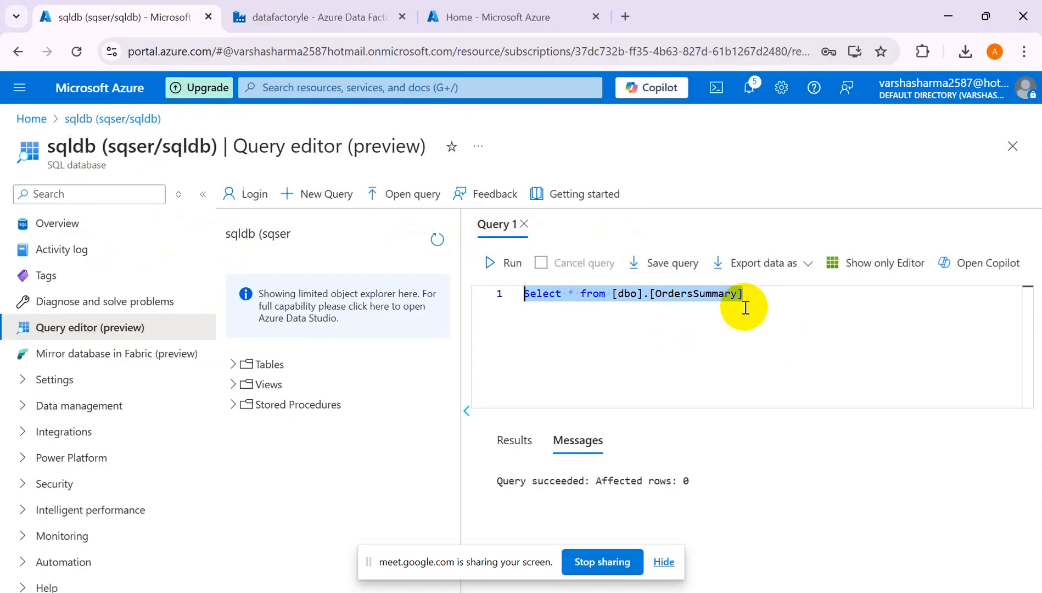
key(alt+Tab)
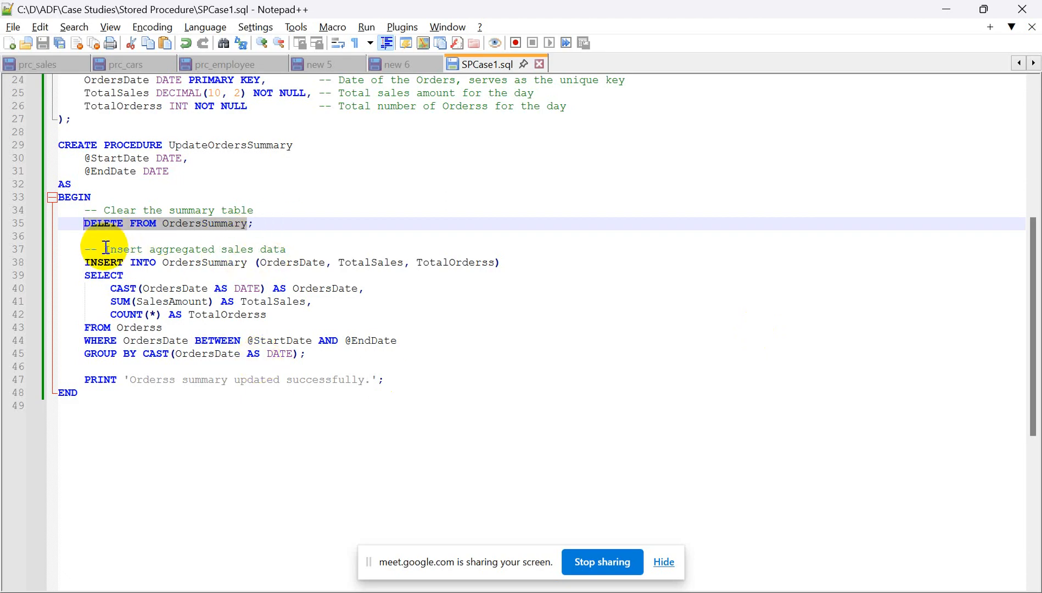
drag(105, 247, 297, 246)
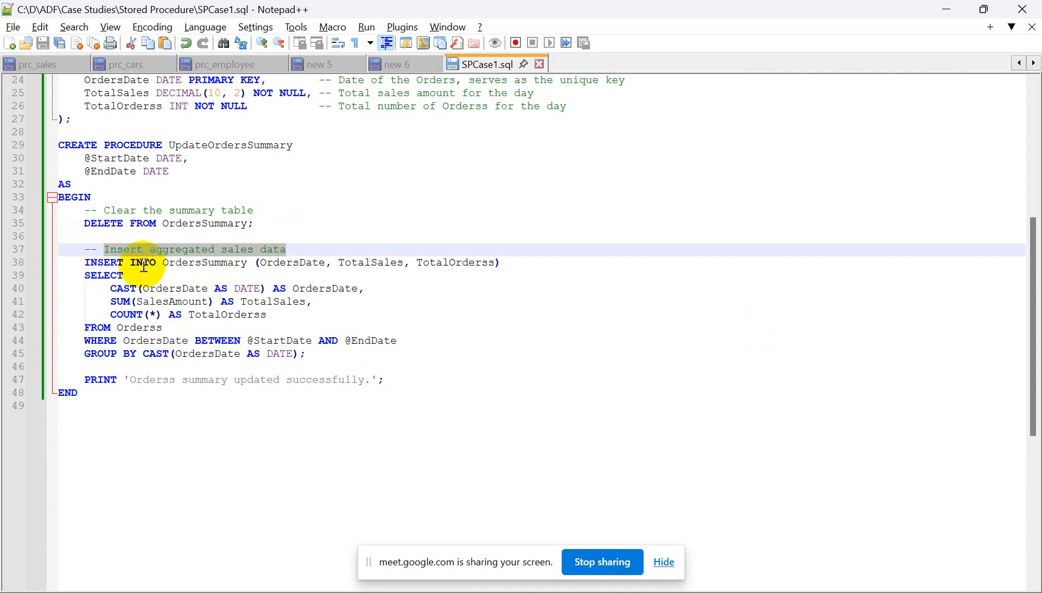
drag(86, 264, 250, 263)
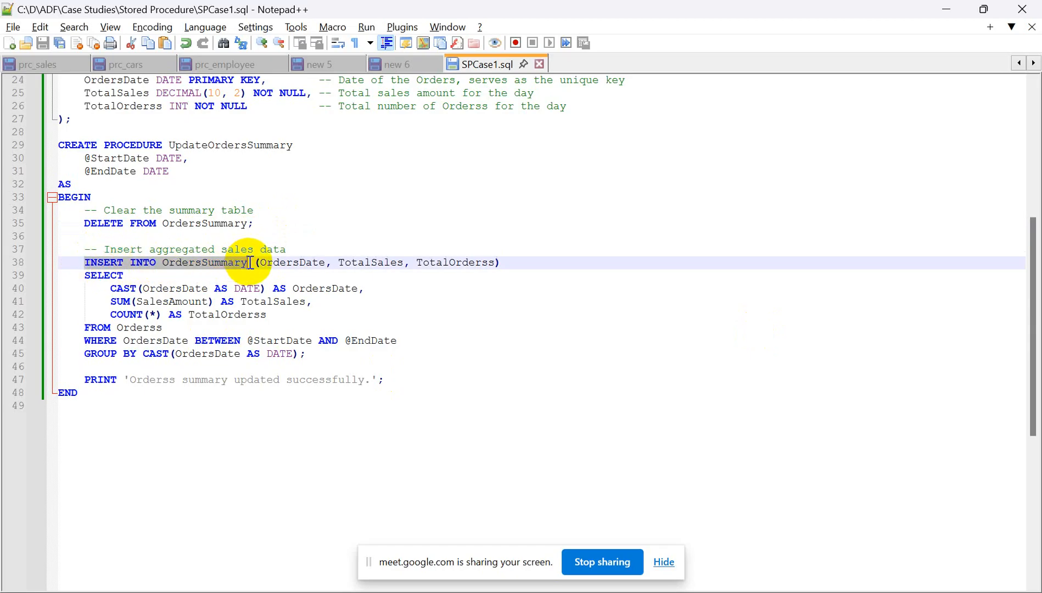
key(alt+Tab)
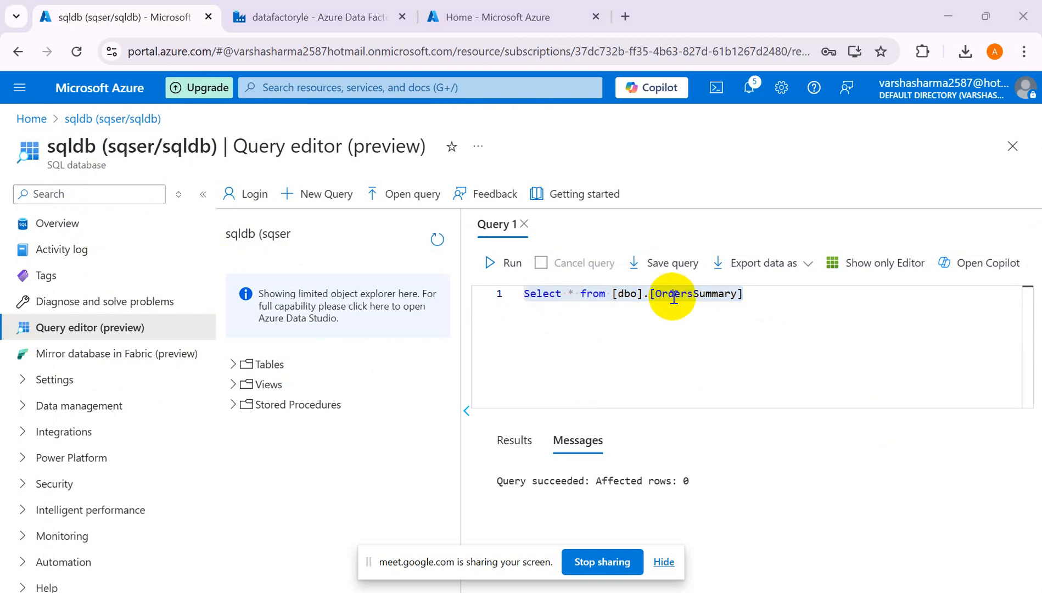
key(alt+Tab)
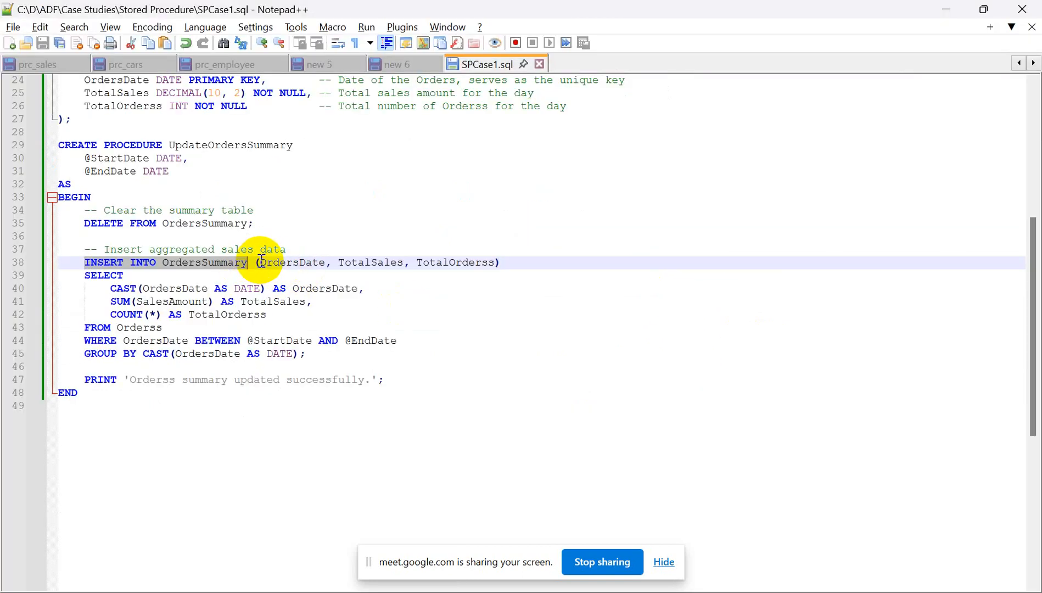
key(alt+Tab)
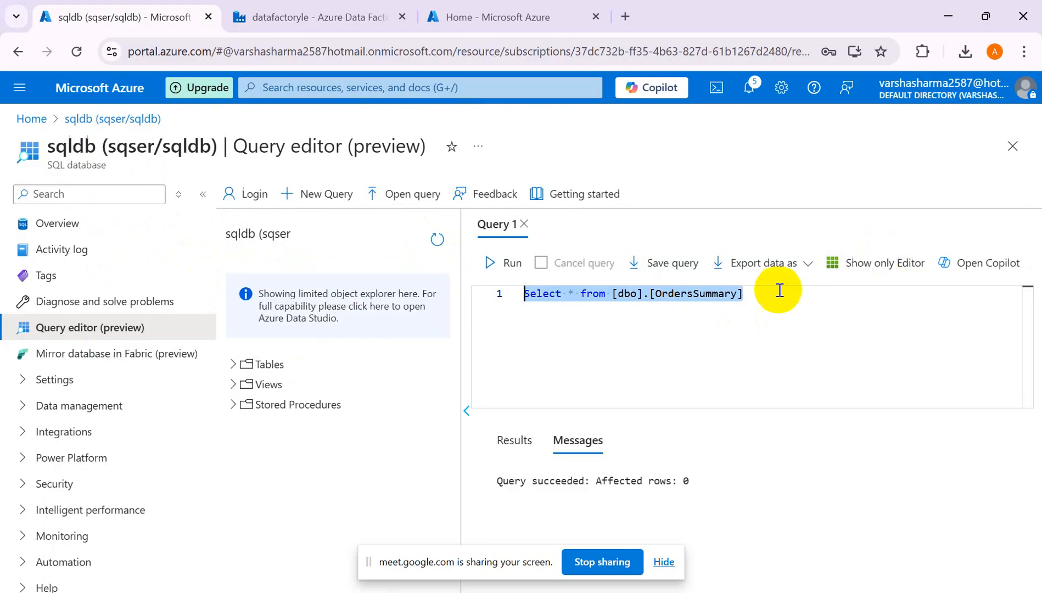
key(alt+Tab)
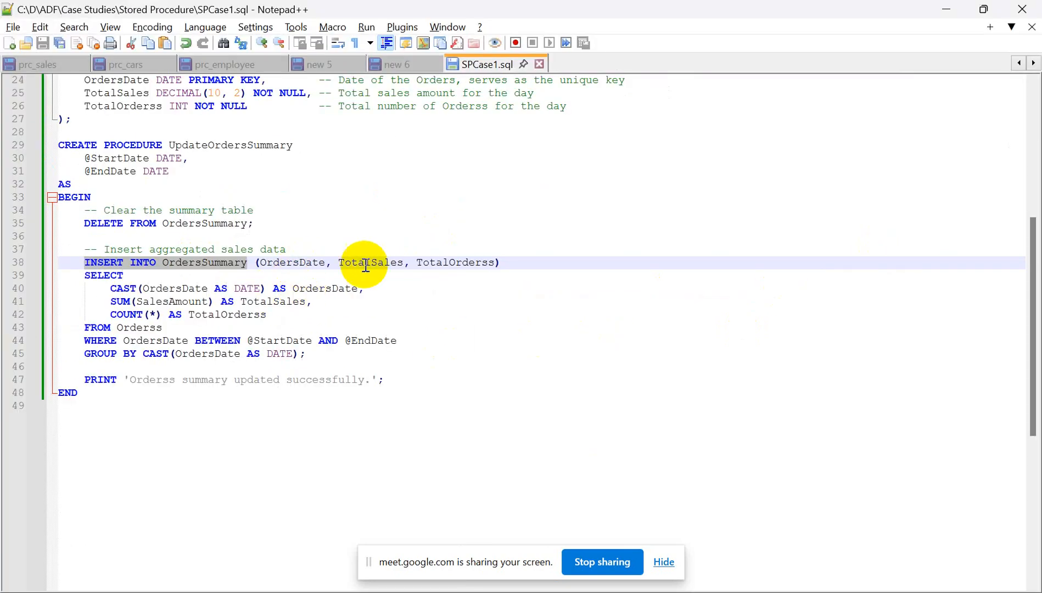
Correct Orderss to Orders in the procedure's INSERT column list, COUNT alias, FROM clause and PRINT message
click(489, 263)
key(BackSpace)
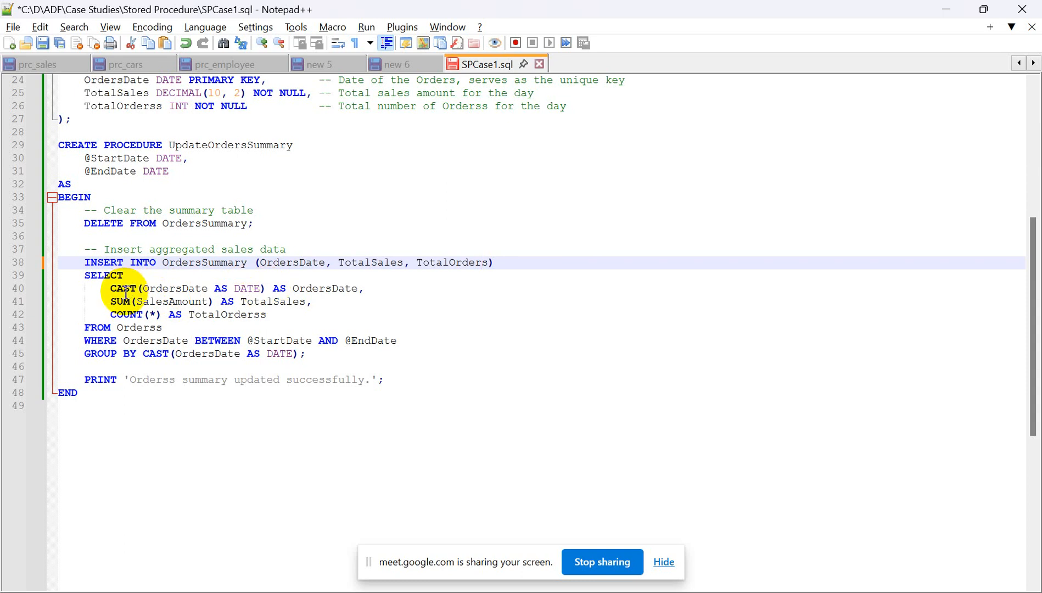
key(alt+Tab)
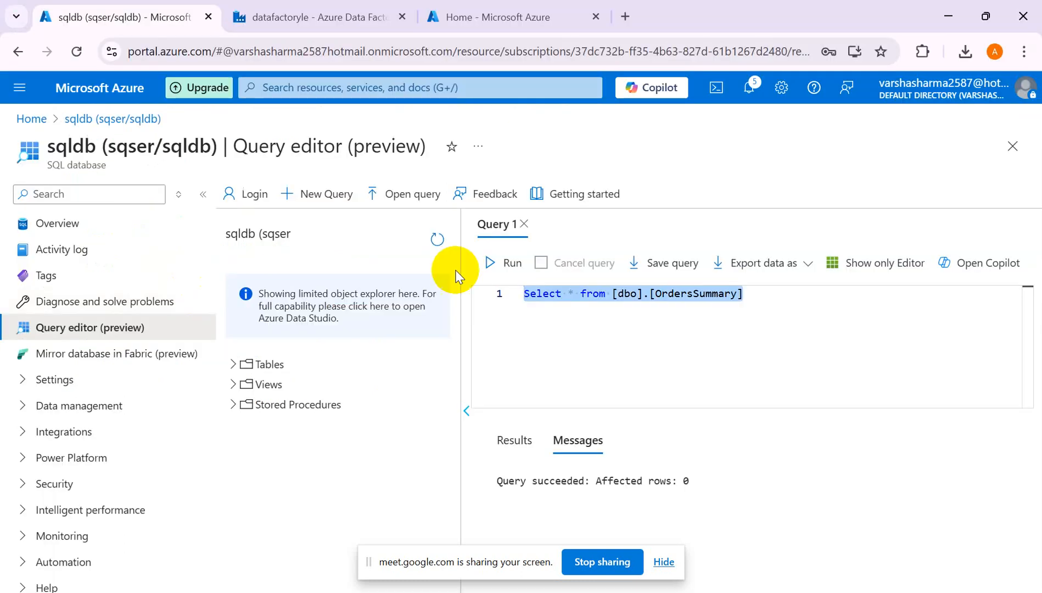
key(alt+Tab)
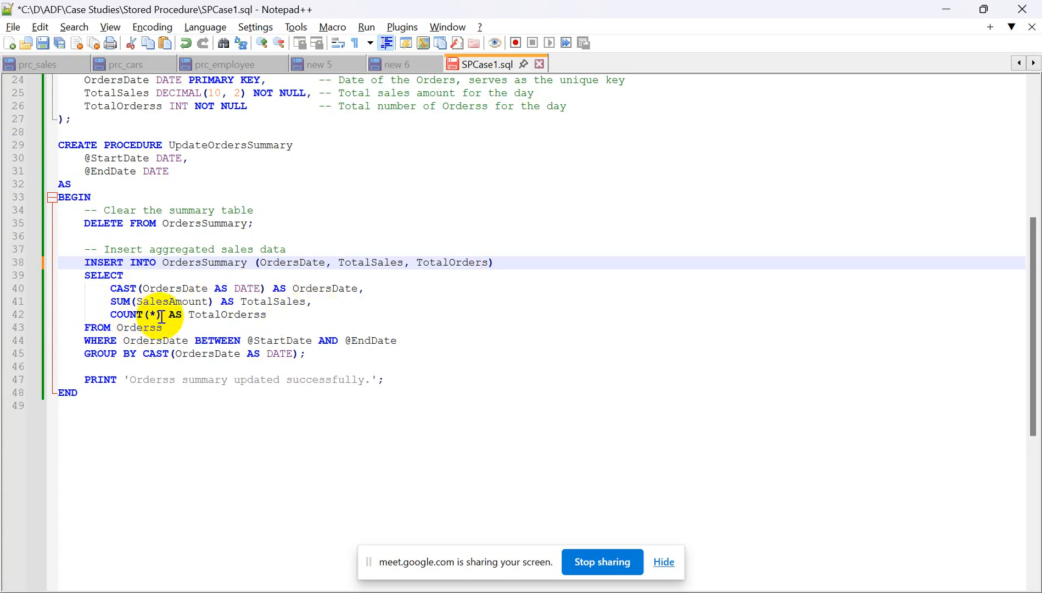
click(273, 317)
key(BackSpace)
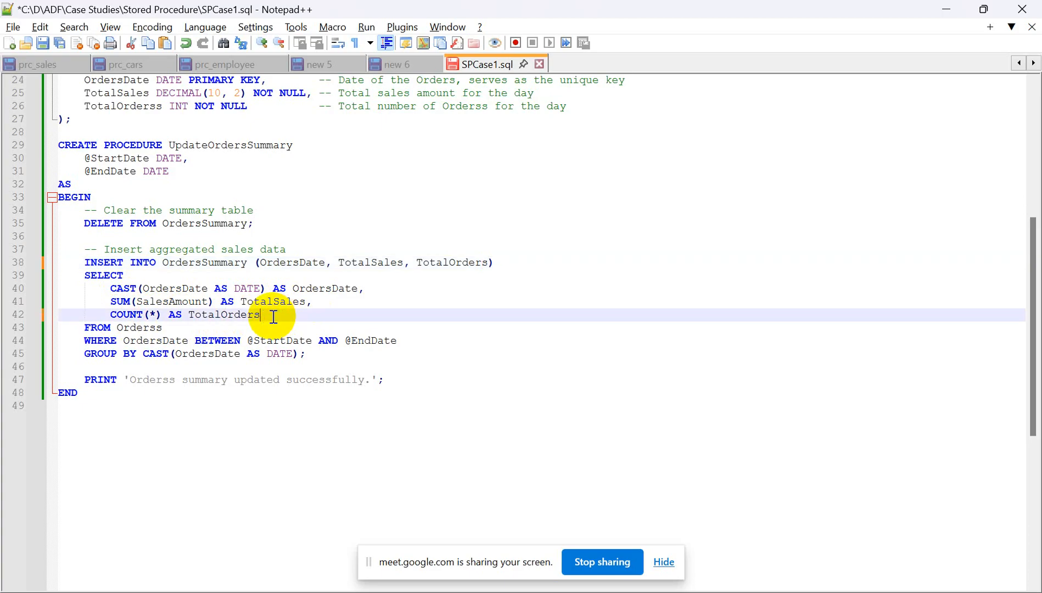
click(165, 329)
key(BackSpace)
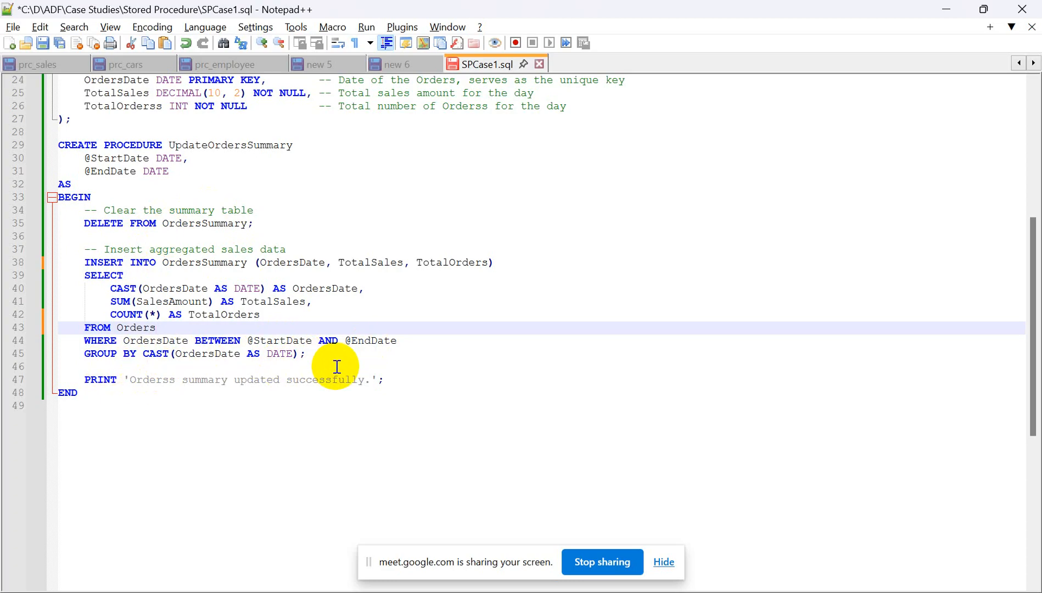
click(176, 380)
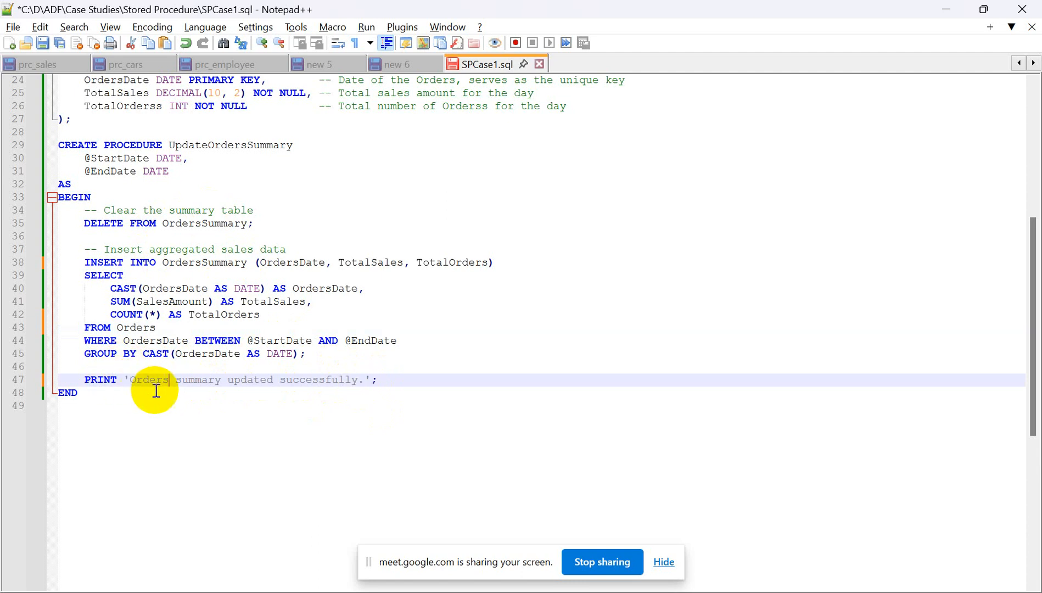
Replace the contents of Query 1 in the Azure portal with the corrected CREATE PROCEDURE UpdateOrdersSummary statement copied from SPCase1.sql
drag(78, 393, 54, 140)
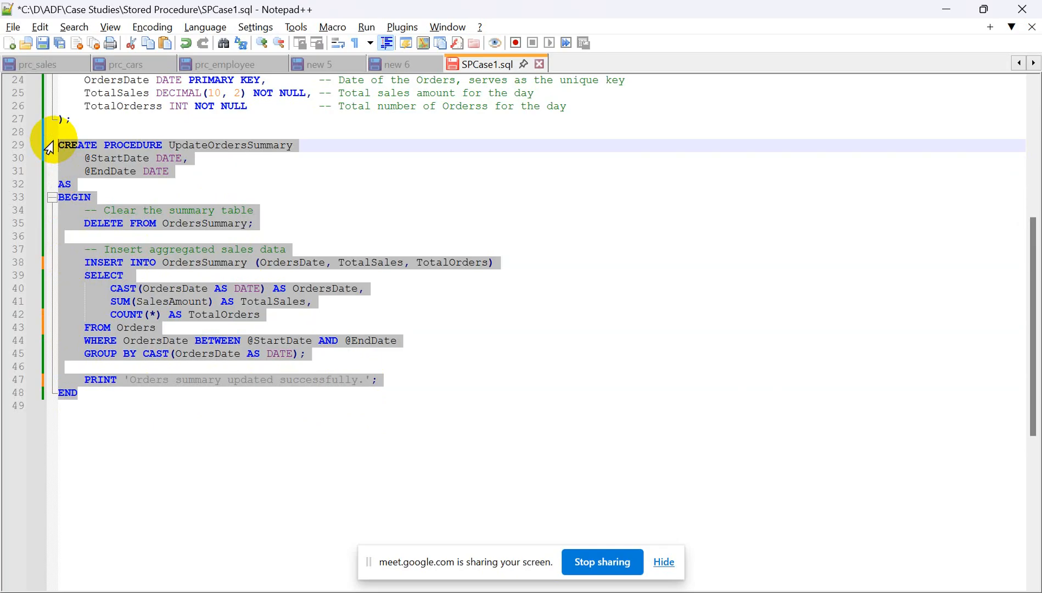
key(alt+Tab)
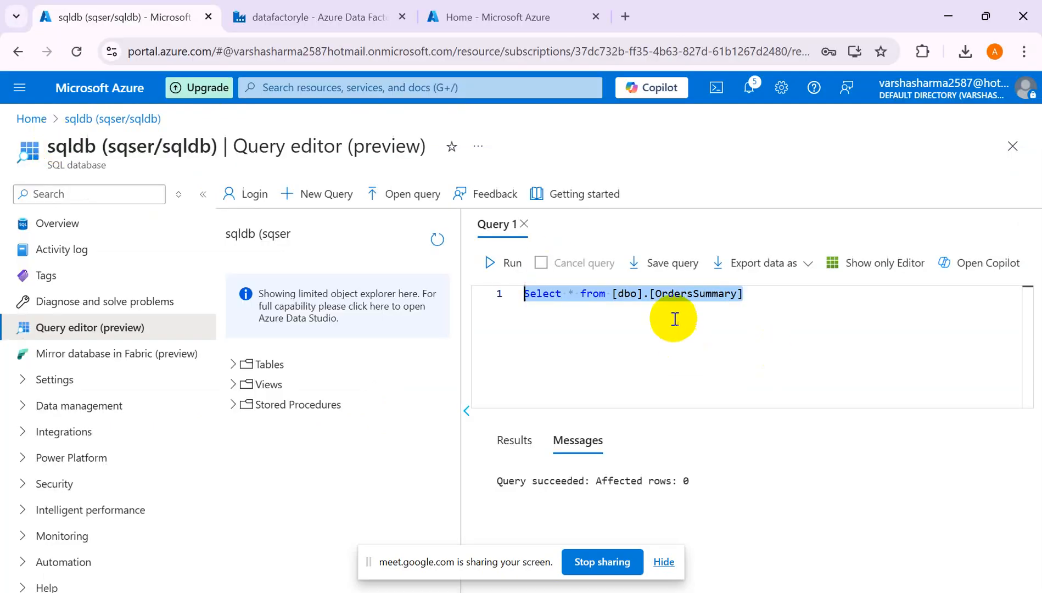
click(769, 296)
drag(768, 296, 407, 281)
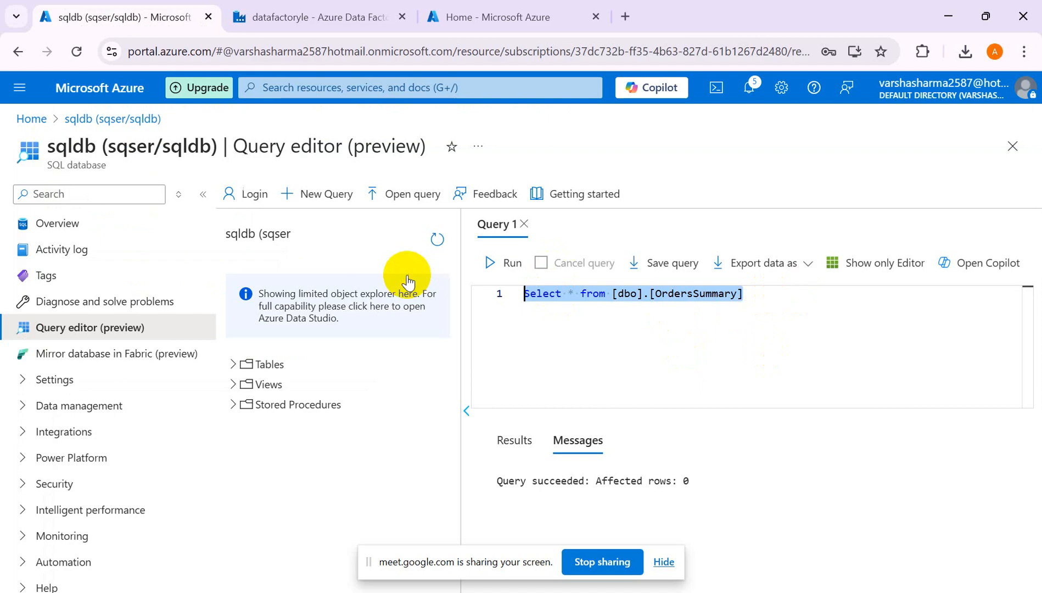
key(ctrl+v)
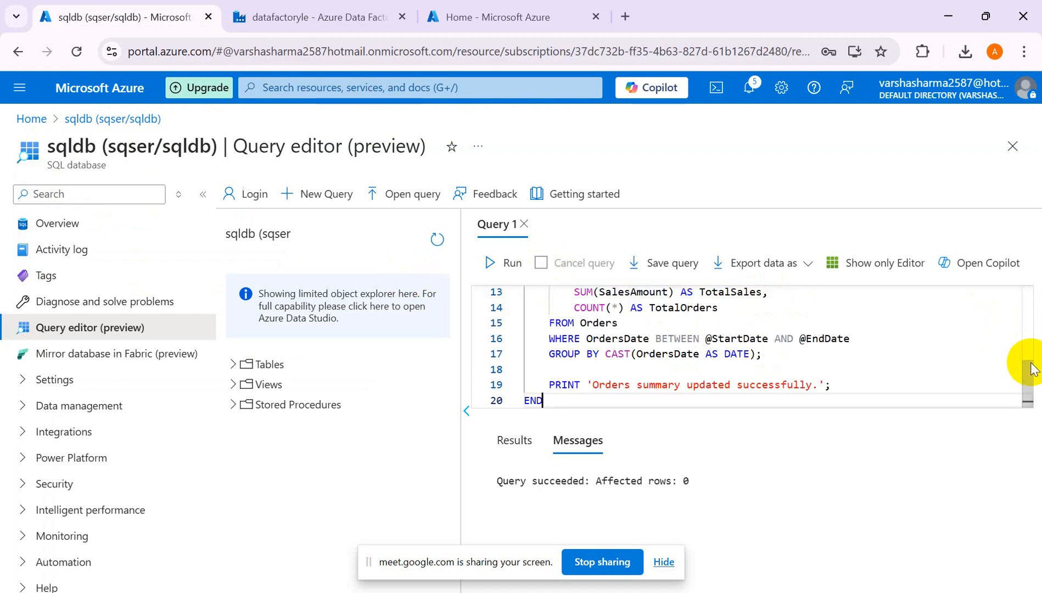
drag(1029, 373, 1031, 285)
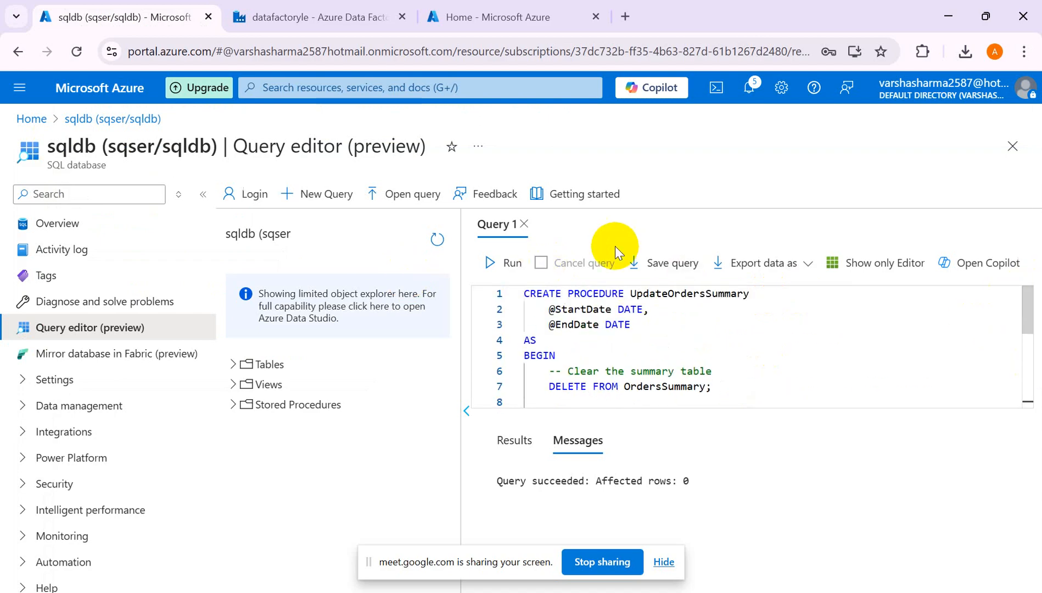
Run the CREATE PROCEDURE UpdateOrdersSummary statement and clear Query 1
click(506, 265)
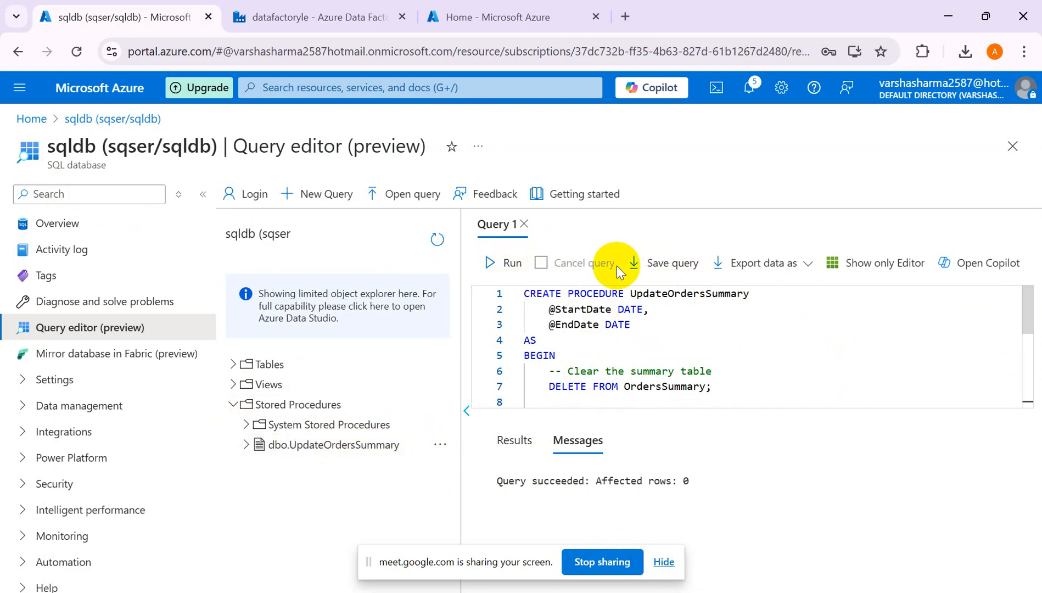
click(500, 268)
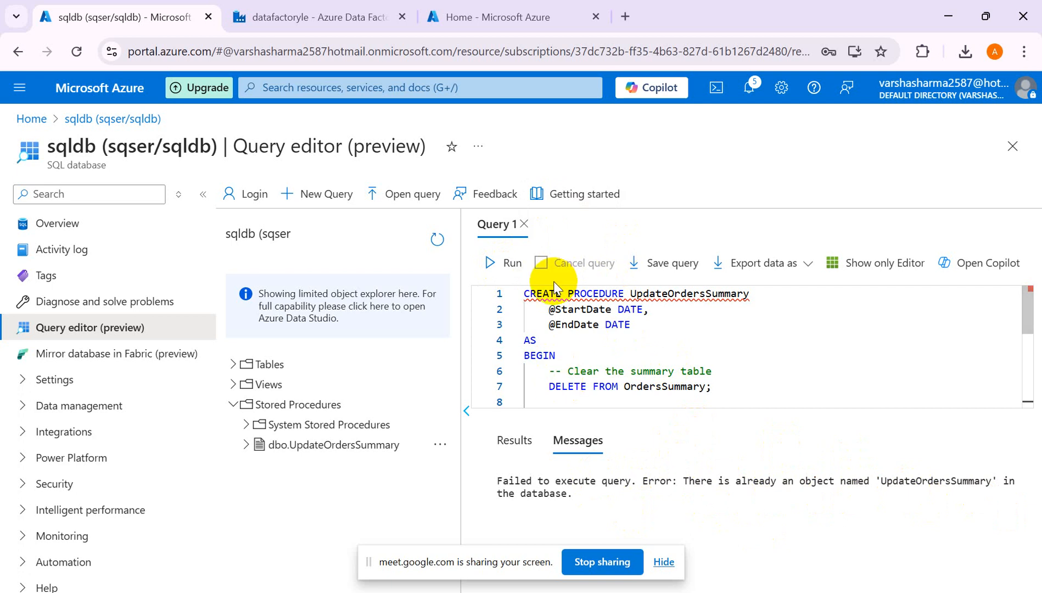
click(538, 294)
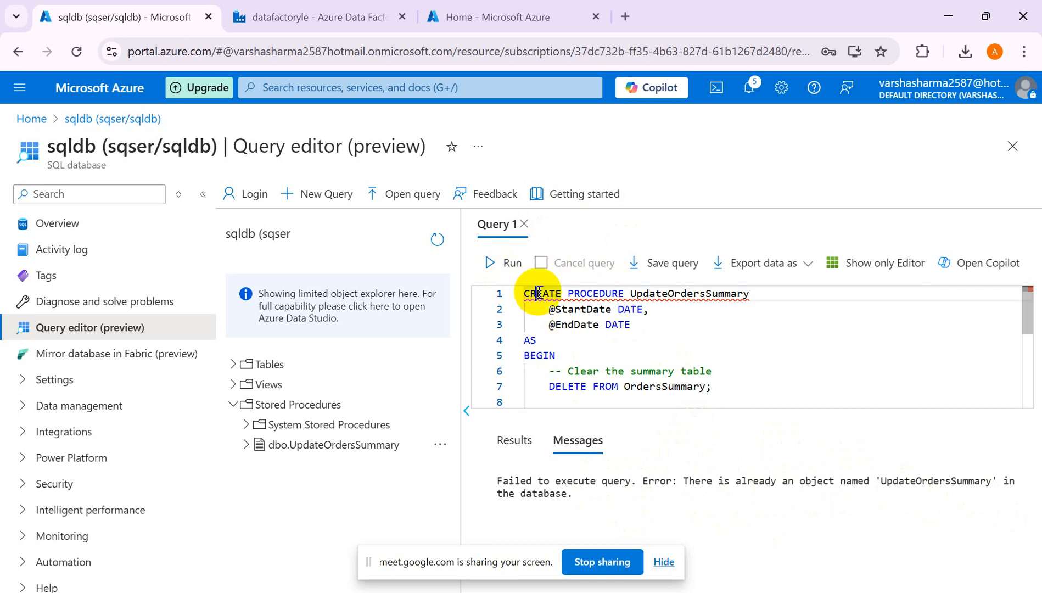
key(ctrl+a)
key(BackSpace)
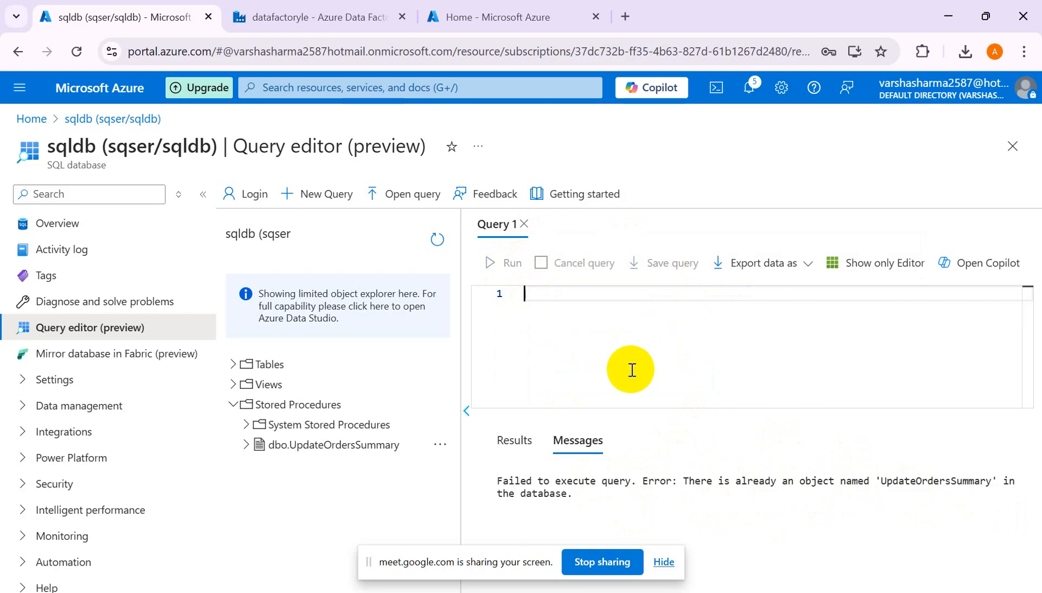
Switch to the datafactoryle Azure Data Factory, close the ds_copyinput dataset and create a new pipeline
key(alt+Tab)
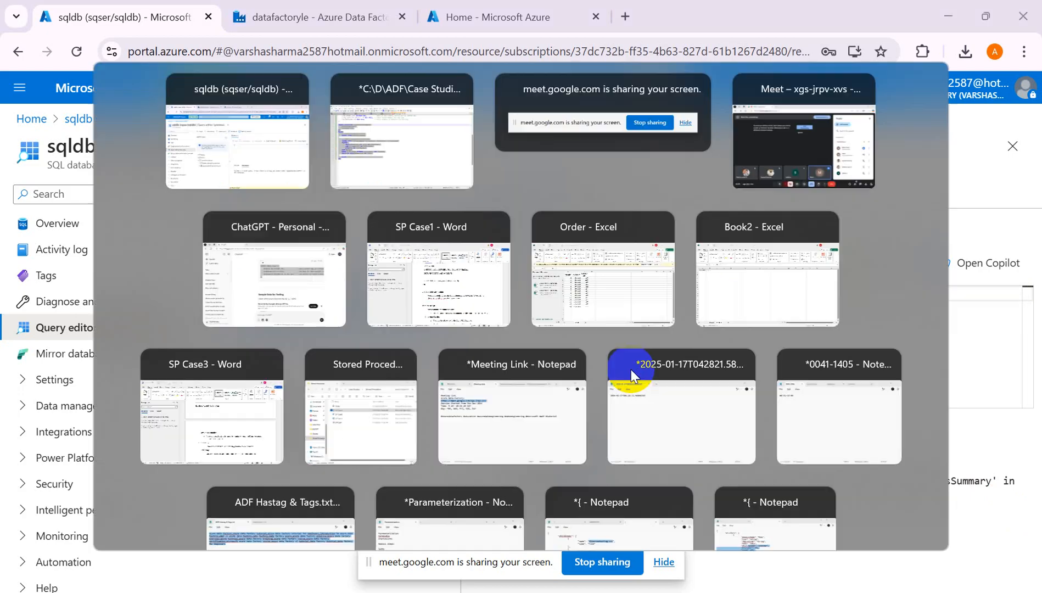
key(alt+Tab)
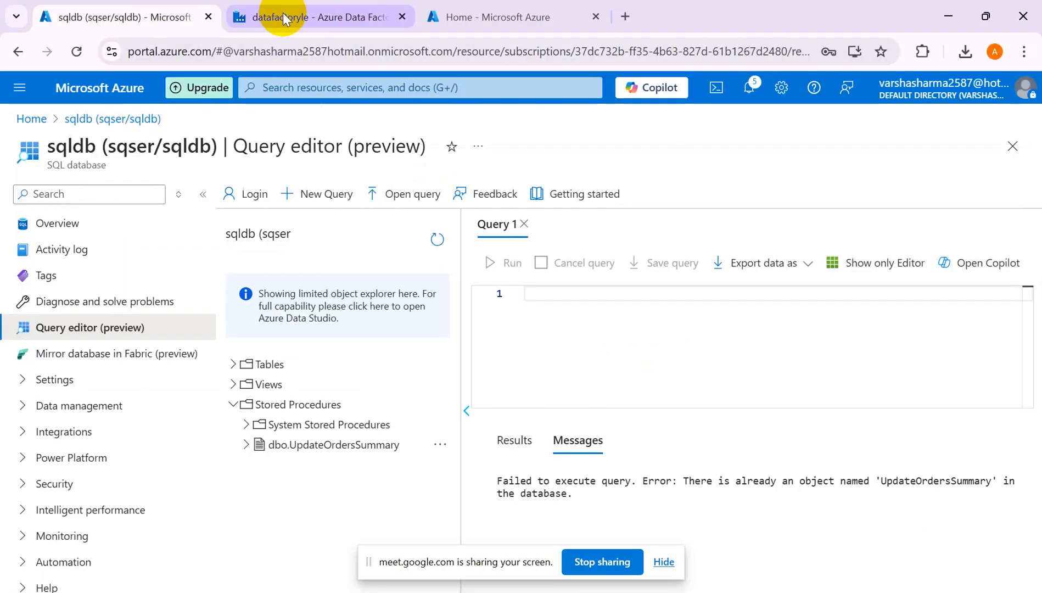
click(296, 16)
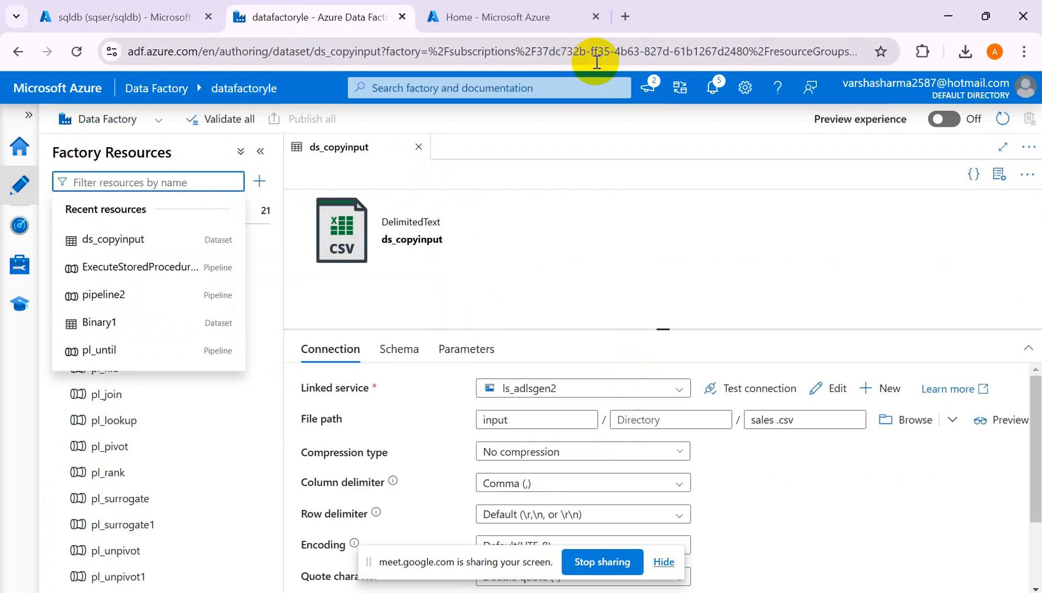
click(489, 18)
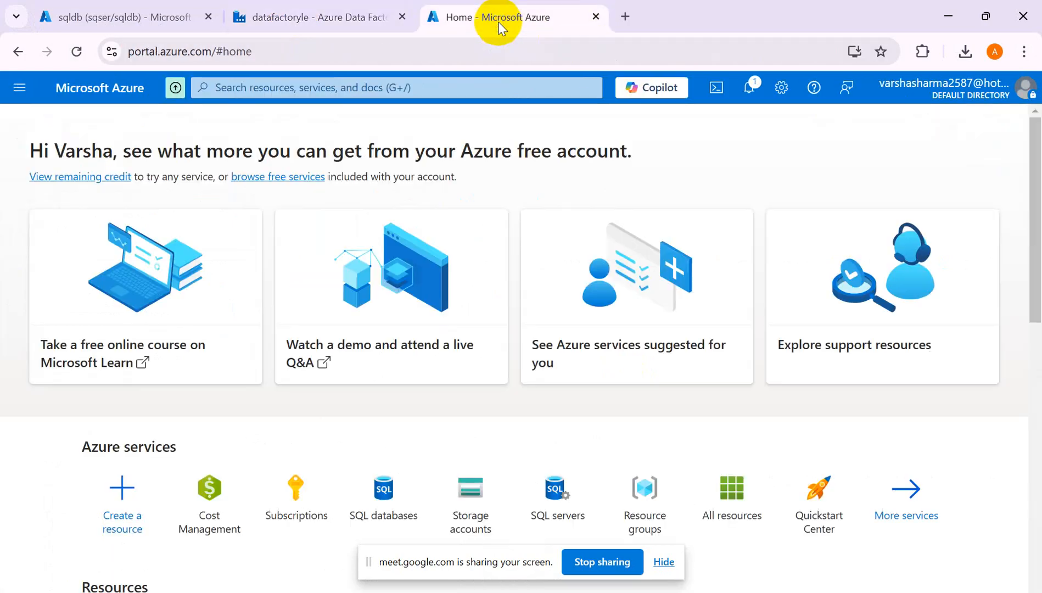
click(319, 22)
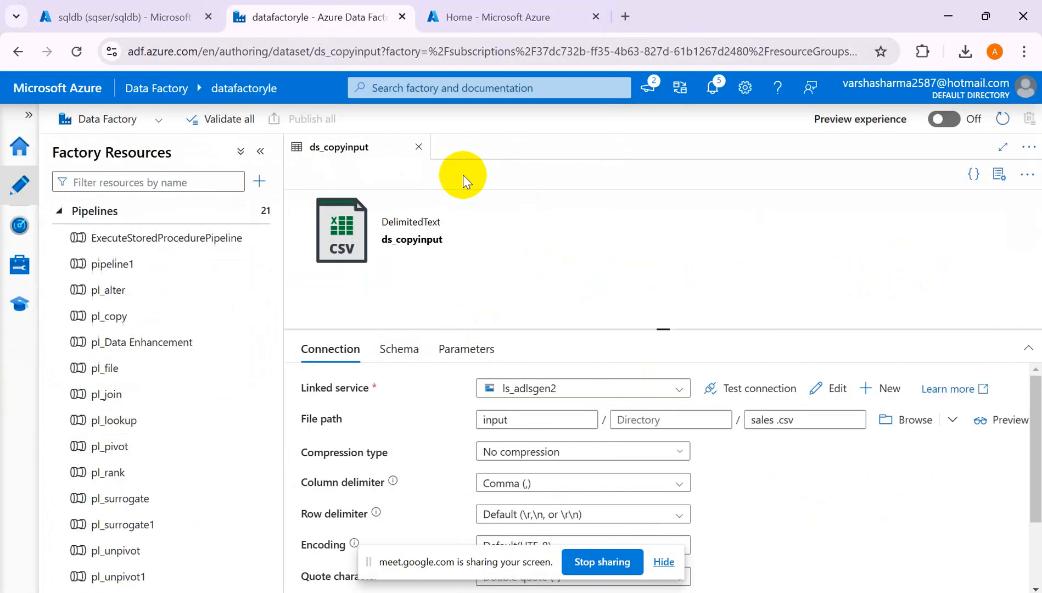
click(418, 146)
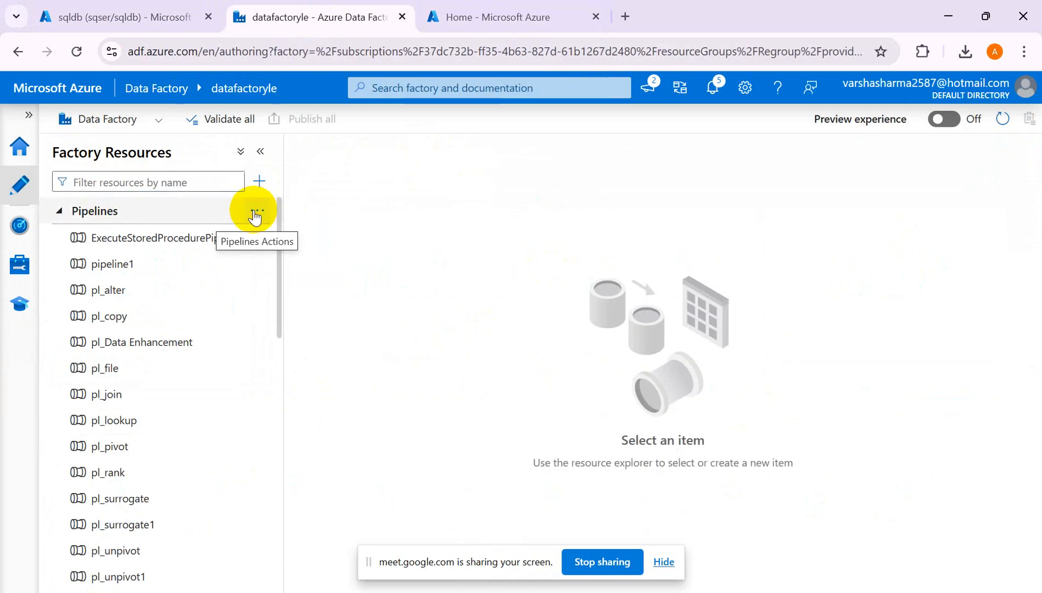
click(254, 215)
click(295, 242)
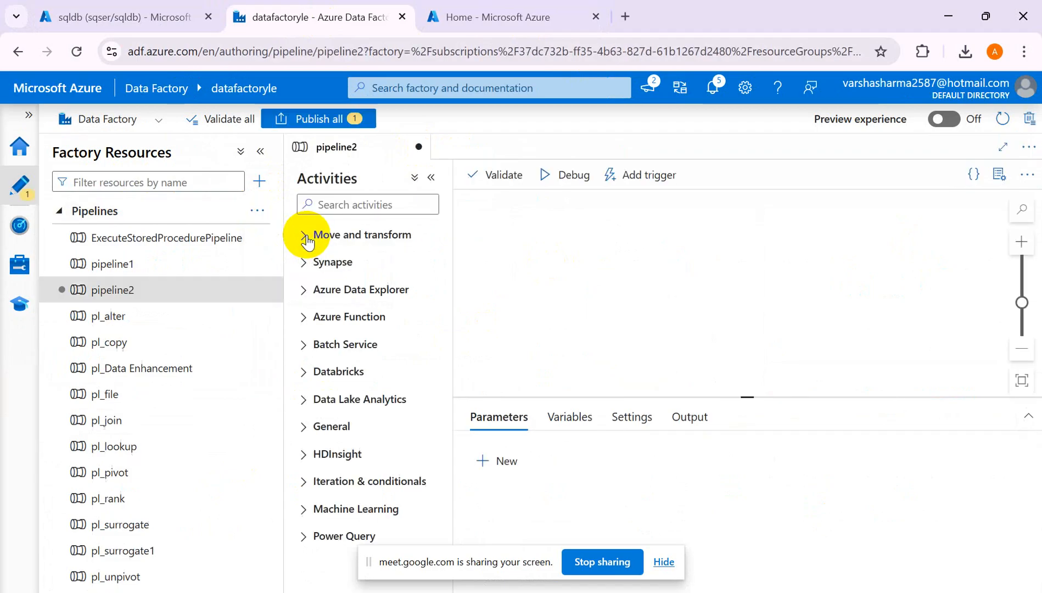
Name the new pipeline pl_storedprocedure and add a Stored procedure activity to its canvas
click(892, 294)
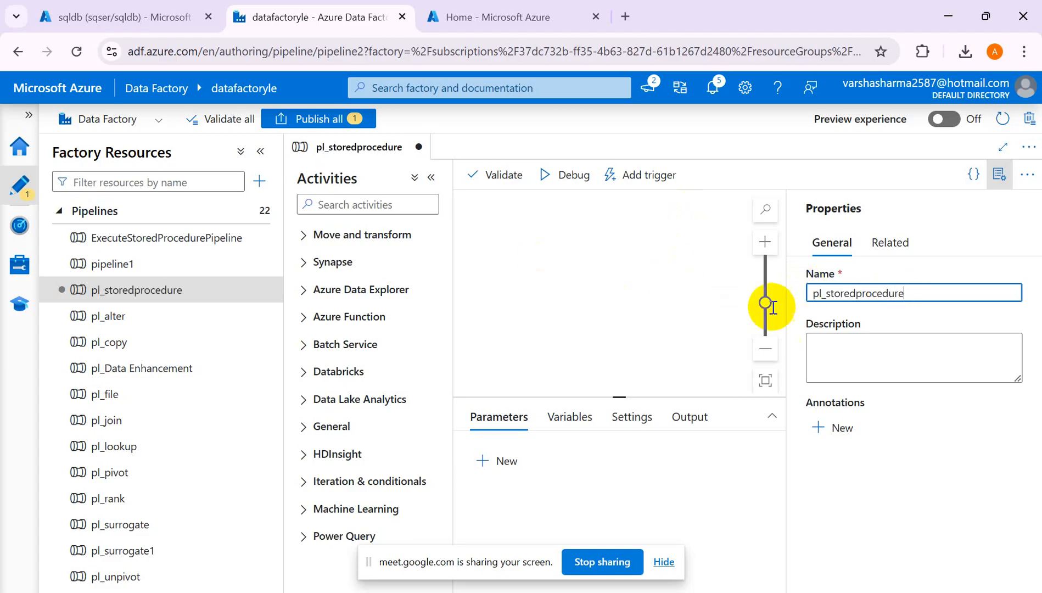
click(1002, 181)
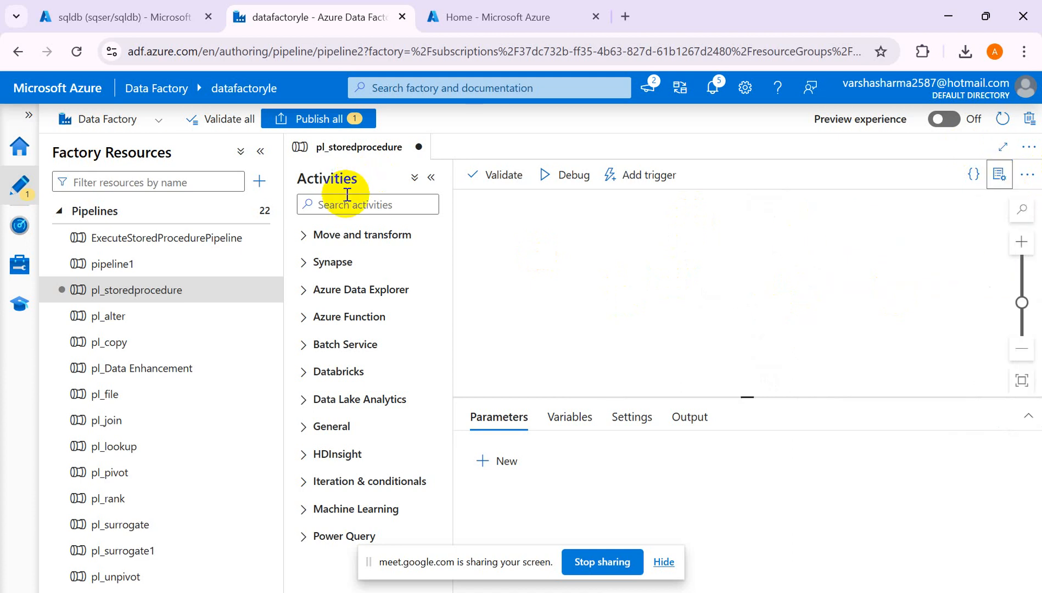
click(342, 205)
text(pro)
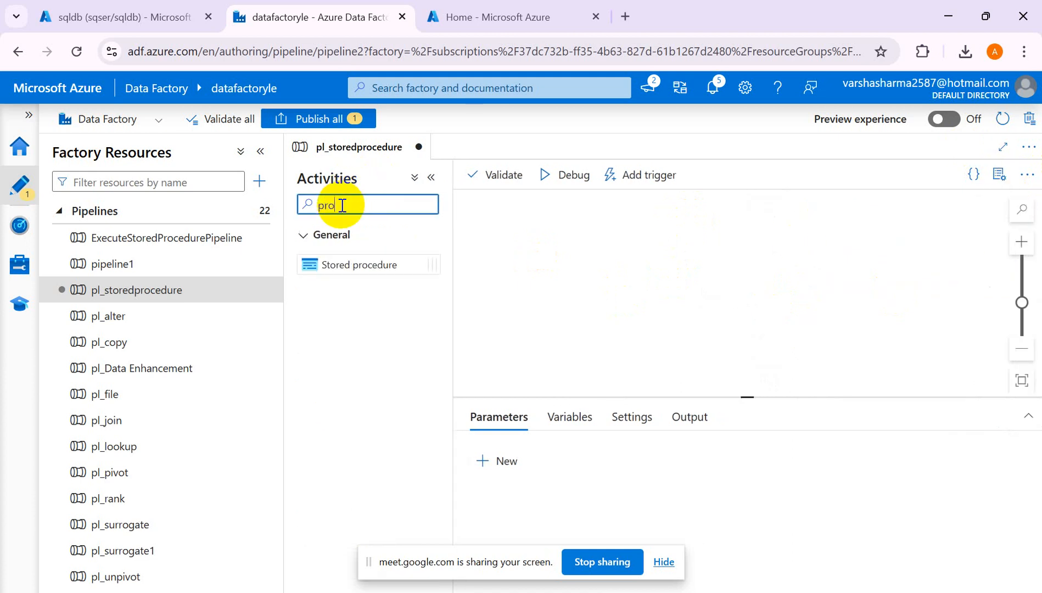
drag(346, 266, 663, 256)
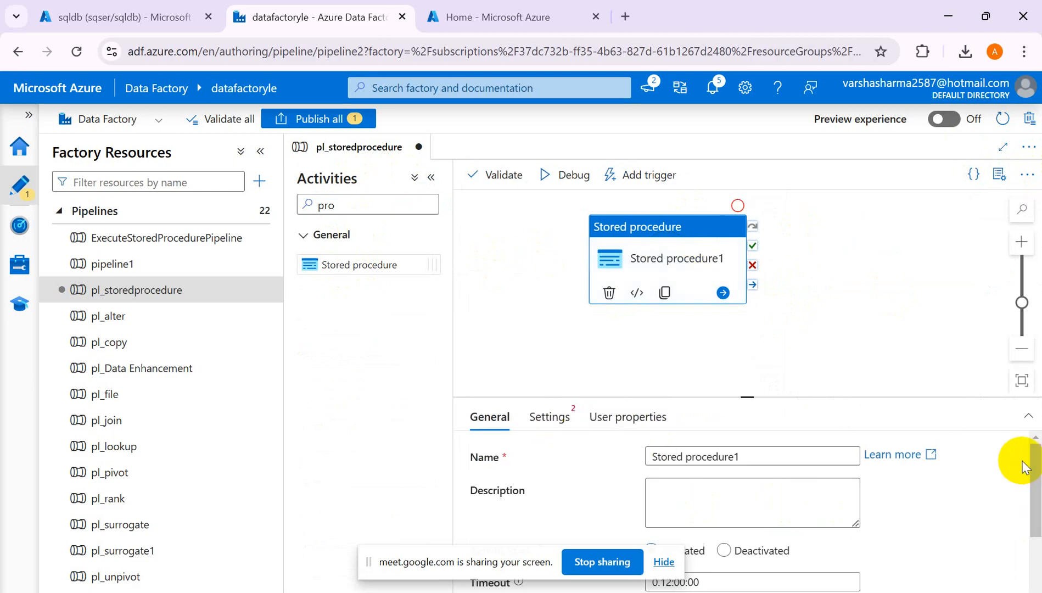
Name the activity UpdateOrderSummary and give it the description "This is for generating the table containing order summary"
drag(739, 403, 745, 334)
click(664, 562)
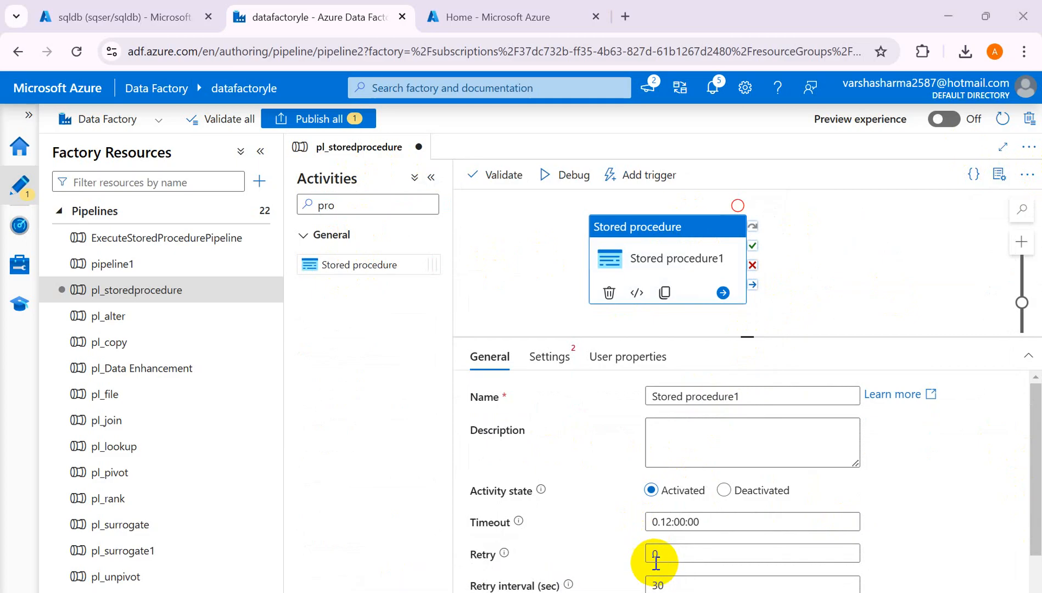
click(753, 396)
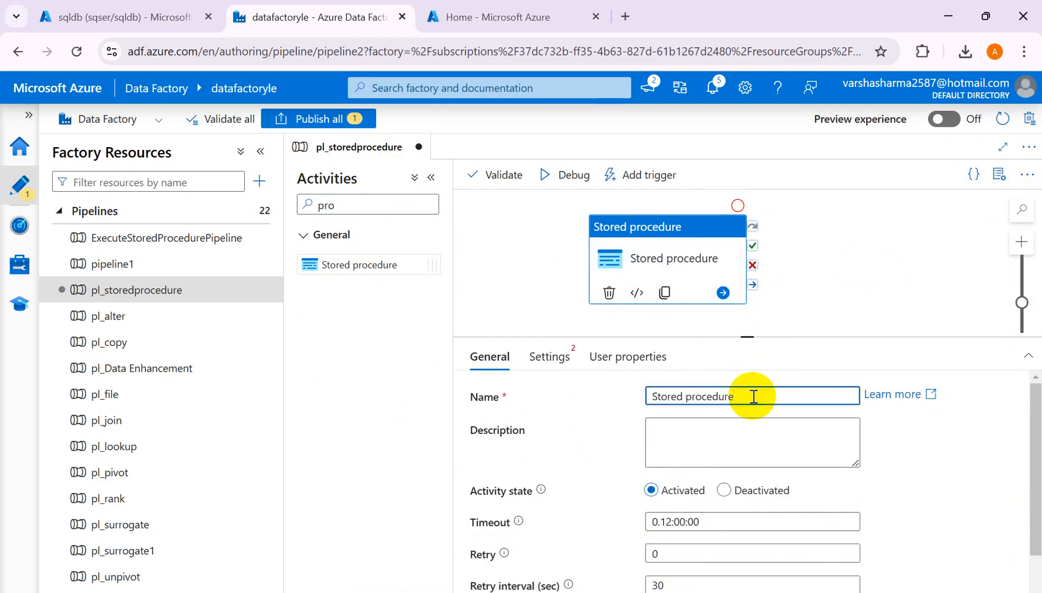
key(BackSpace)
key(BackSpace)
key(BackSpace)
key(BackSpace)
text(lp)
text(u)
key(BackSpace)
text(UpdateOrderSu)
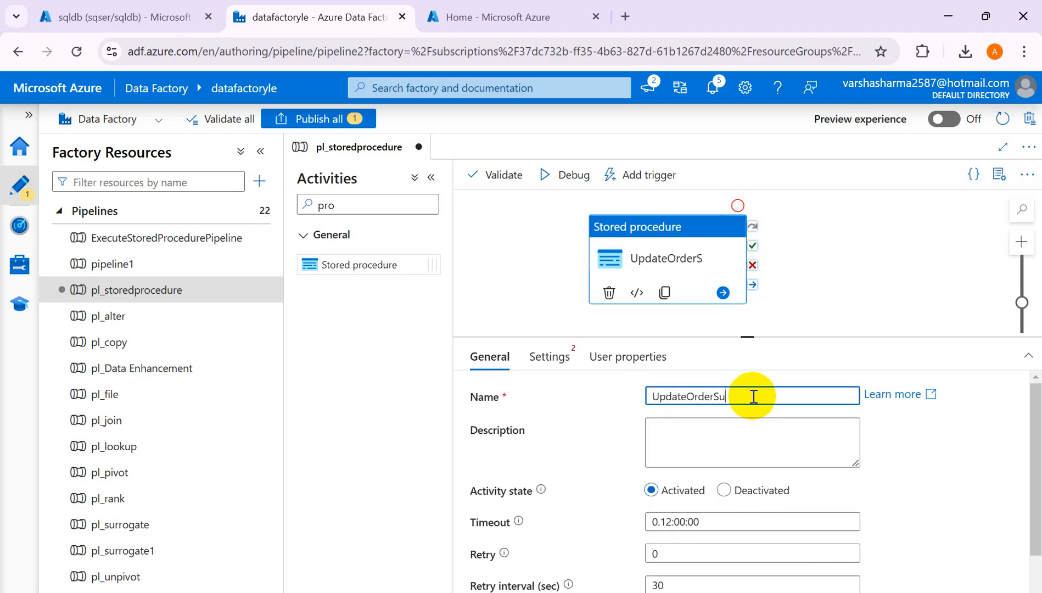
text(mmary)
click(709, 434)
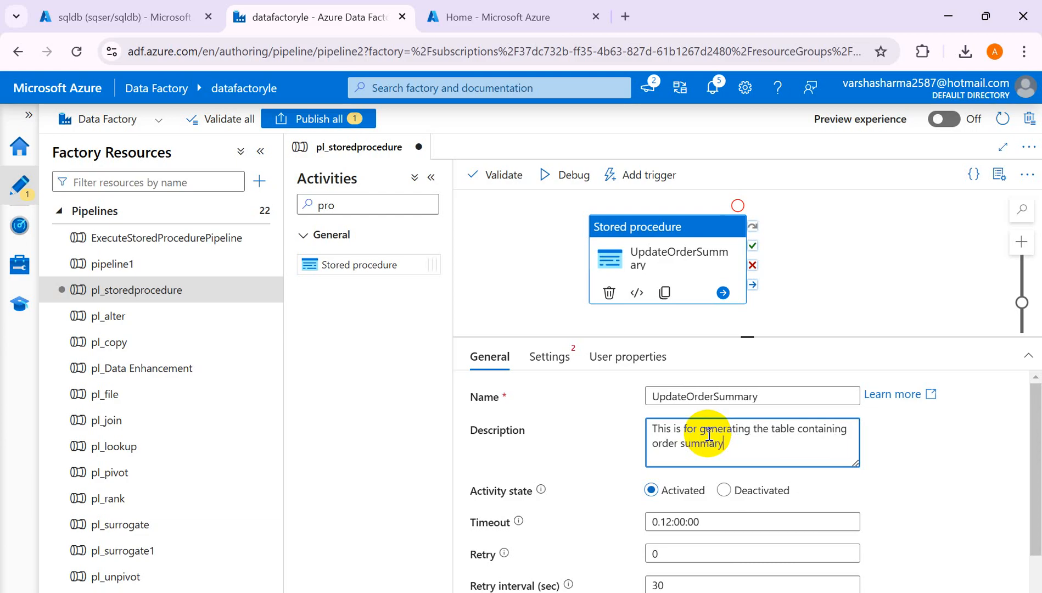
Review the activity's timeout and retry settings and set its linked service to ls_sqldb
drag(1032, 417, 1026, 540)
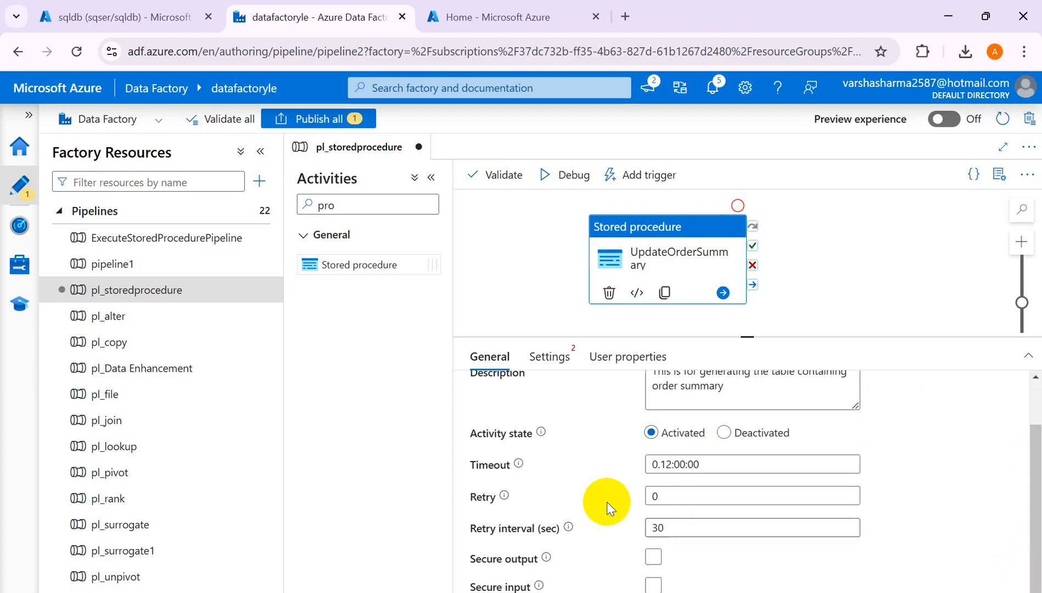
mouse_move(518, 467)
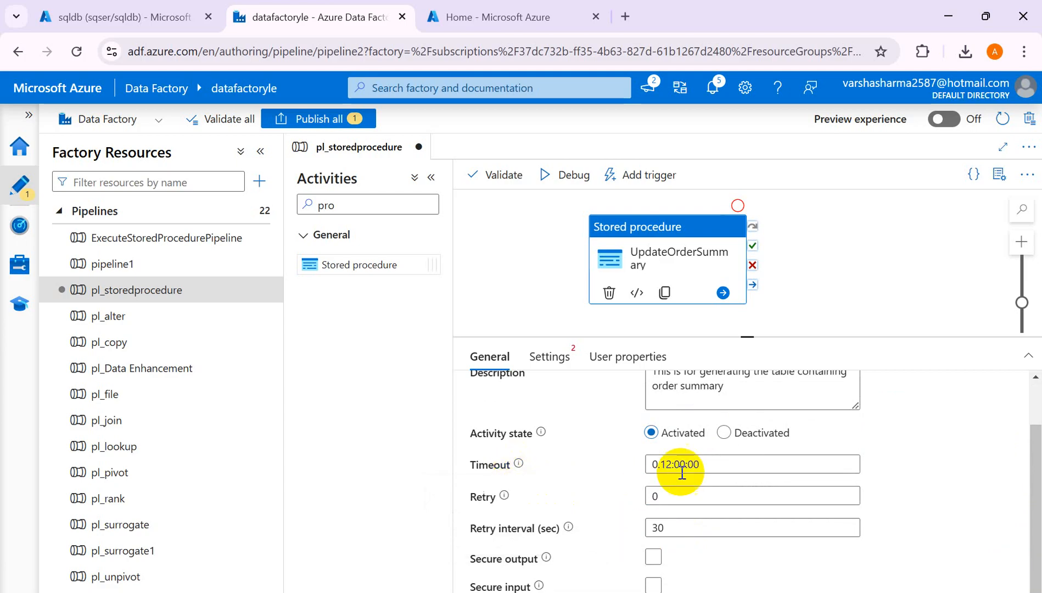
mouse_move(504, 497)
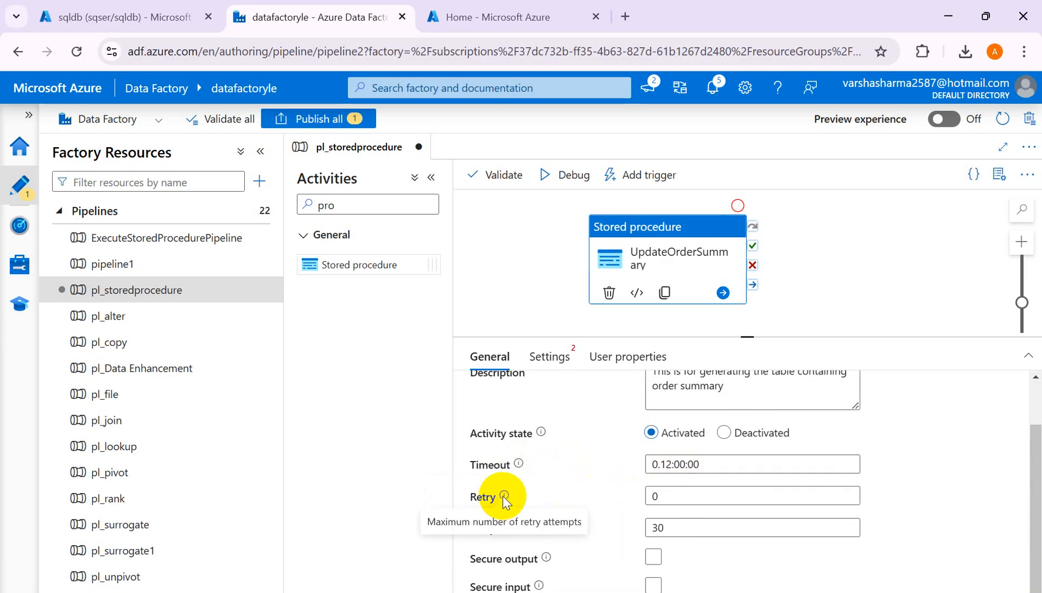
mouse_move(568, 529)
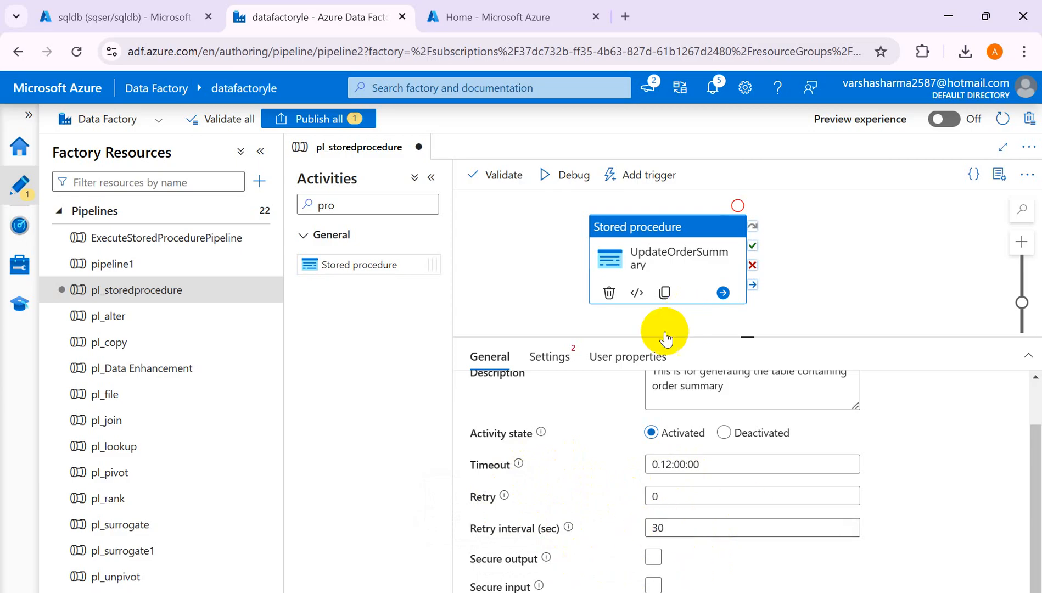
click(541, 360)
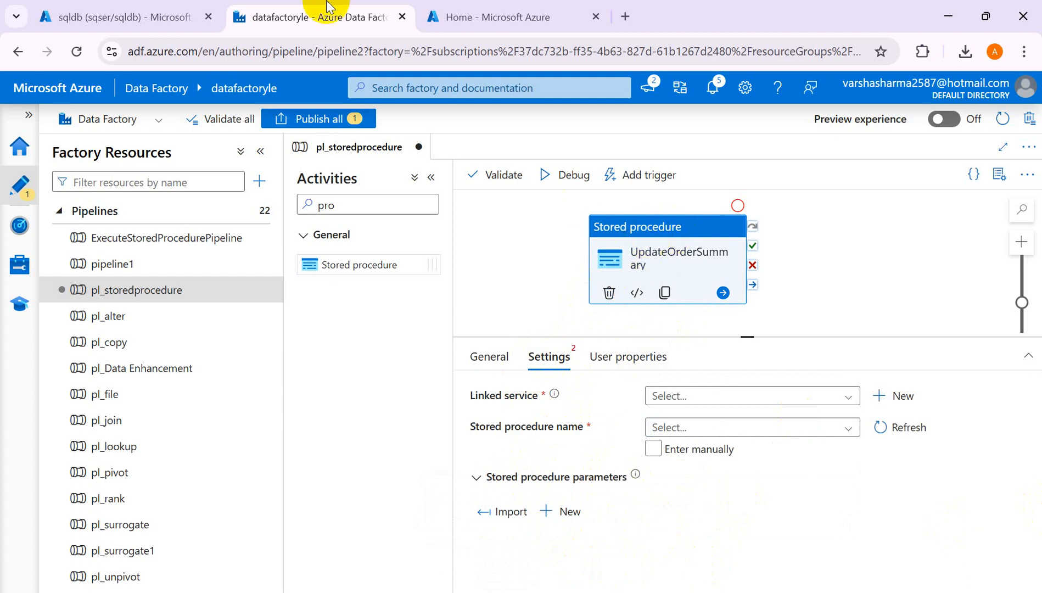
click(118, 13)
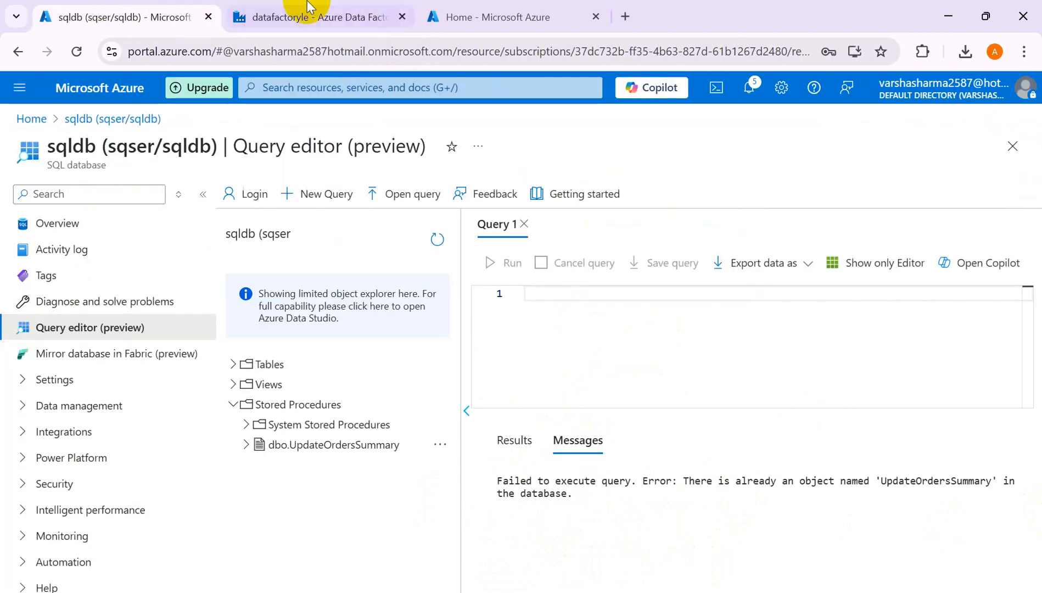
click(267, 17)
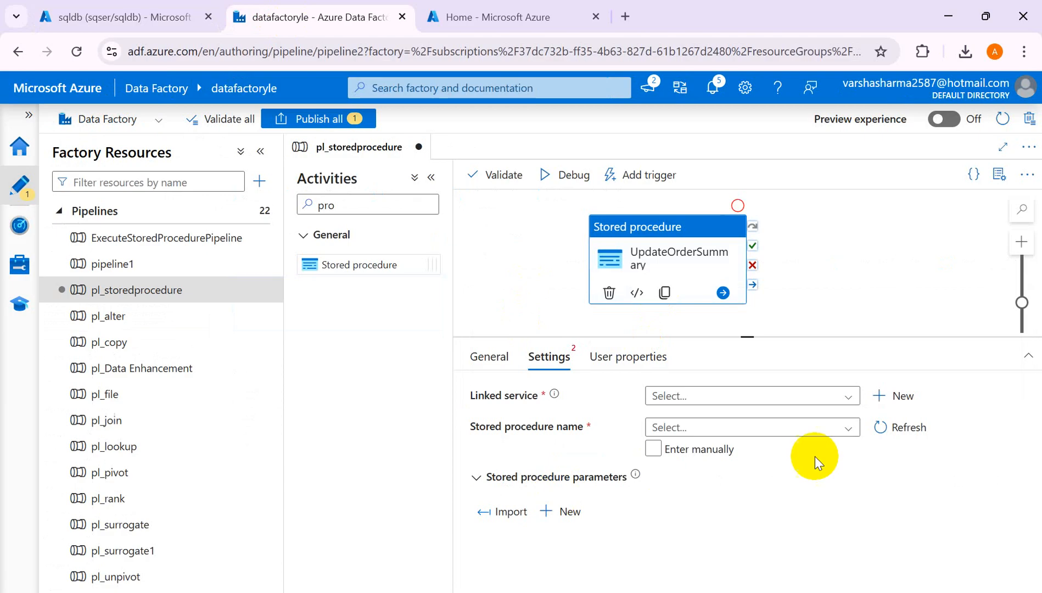
click(848, 396)
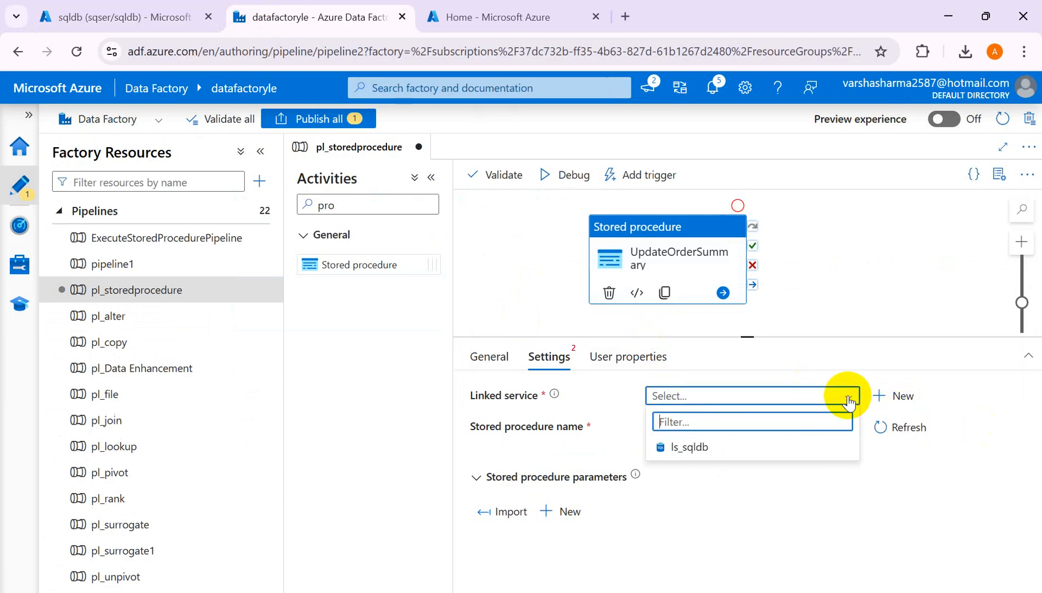
click(675, 445)
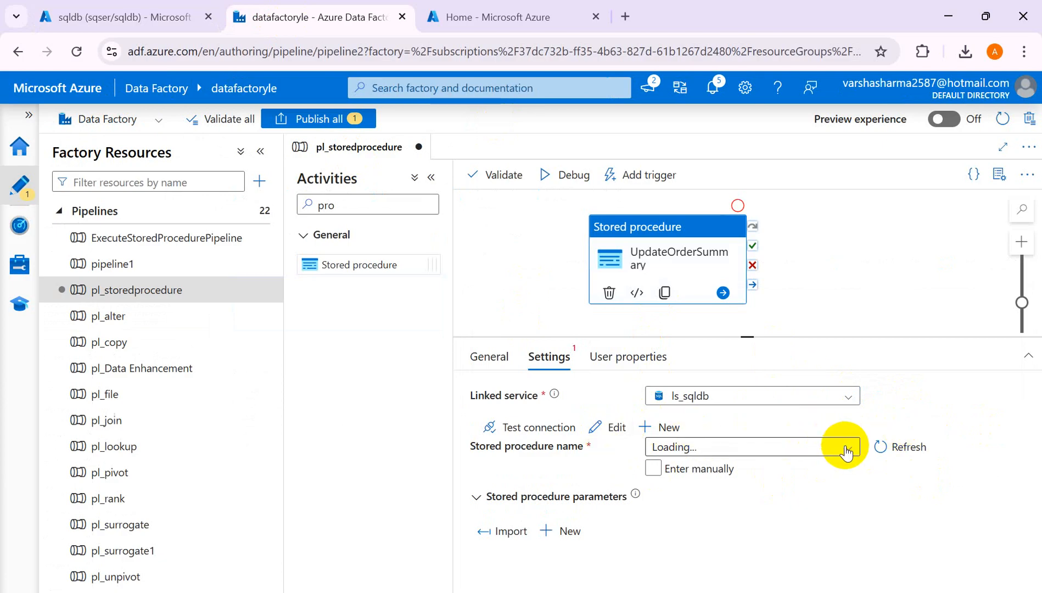
Check the procedure's name in the sqldb query editor and set the activity's stored procedure name to [dbo].[UpdateOrdersSummary]
click(136, 21)
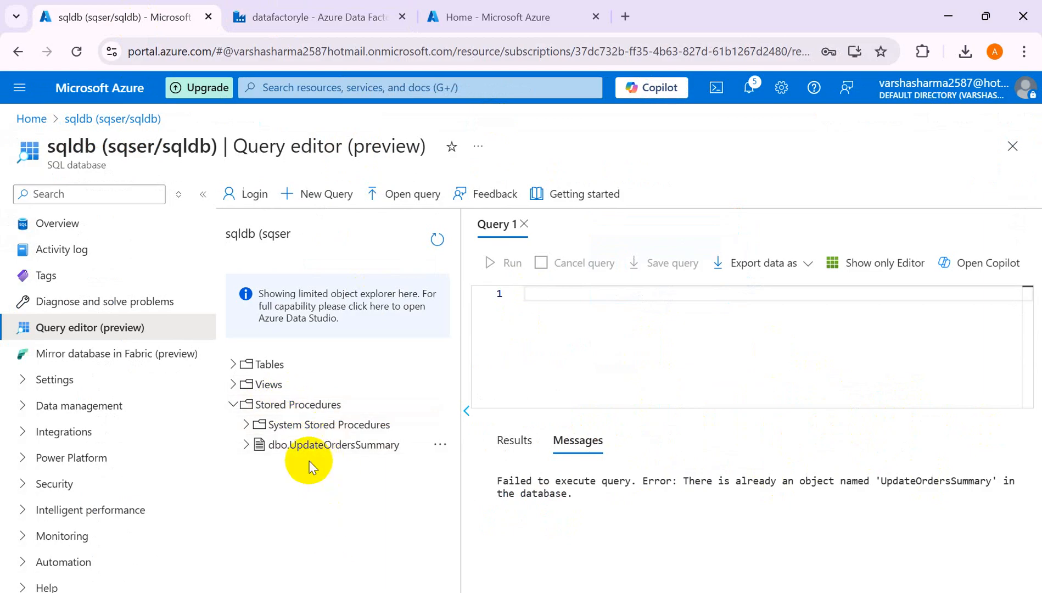
click(309, 17)
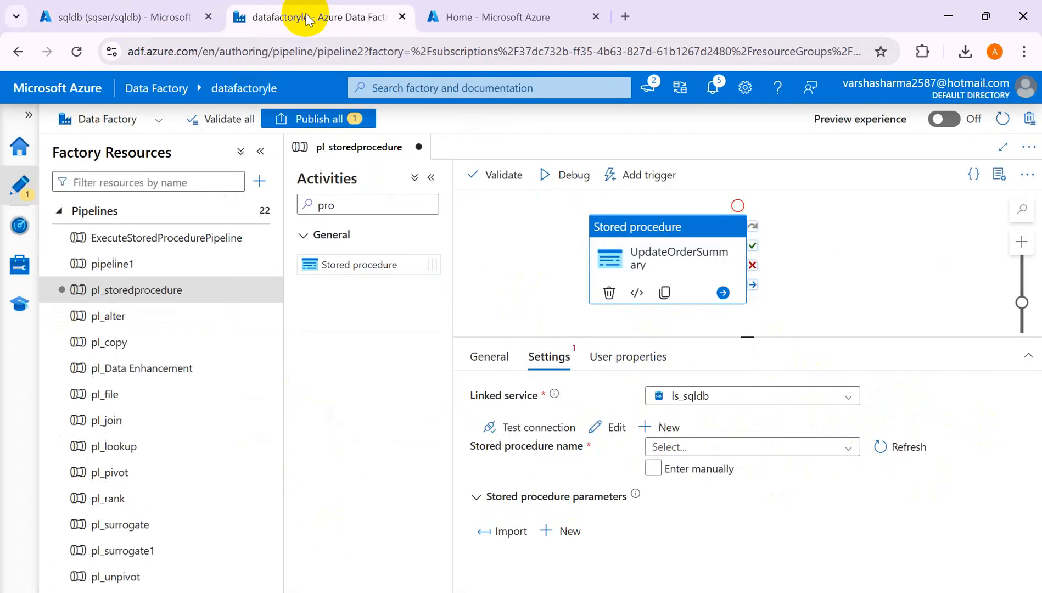
click(847, 448)
click(698, 500)
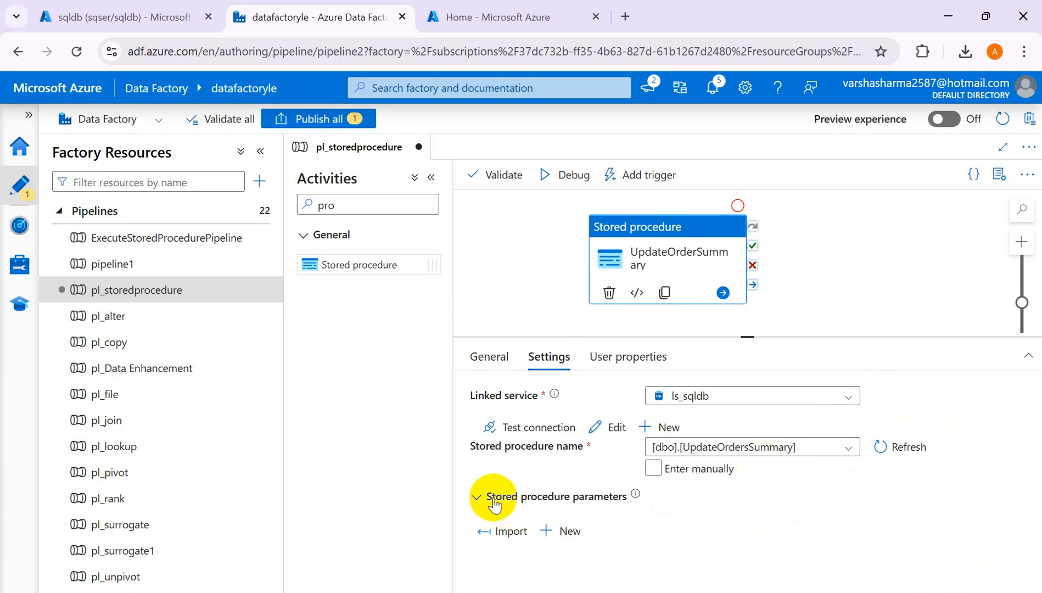
click(653, 470)
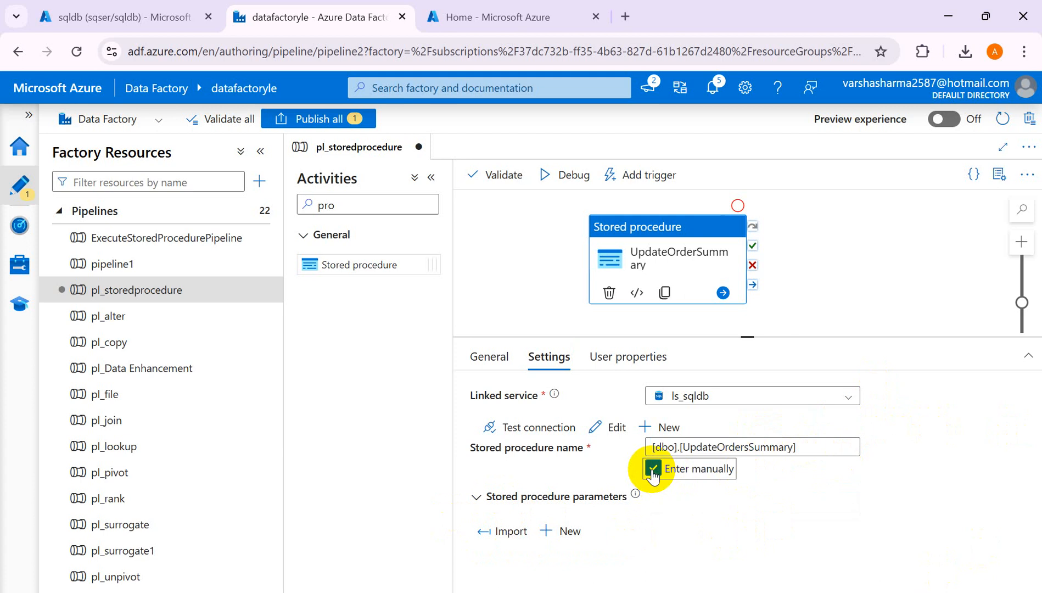
click(653, 471)
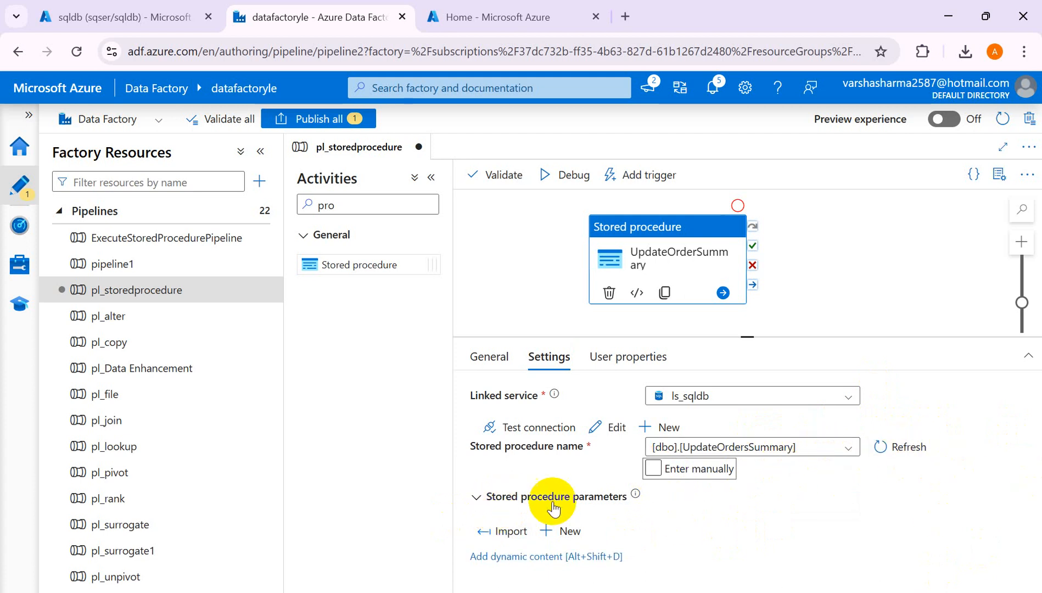
Switch to SPCase1.sql in Notepad++ and copy the StartDate parameter name from the UpdateOrdersSummary procedure
mouse_move(639, 501)
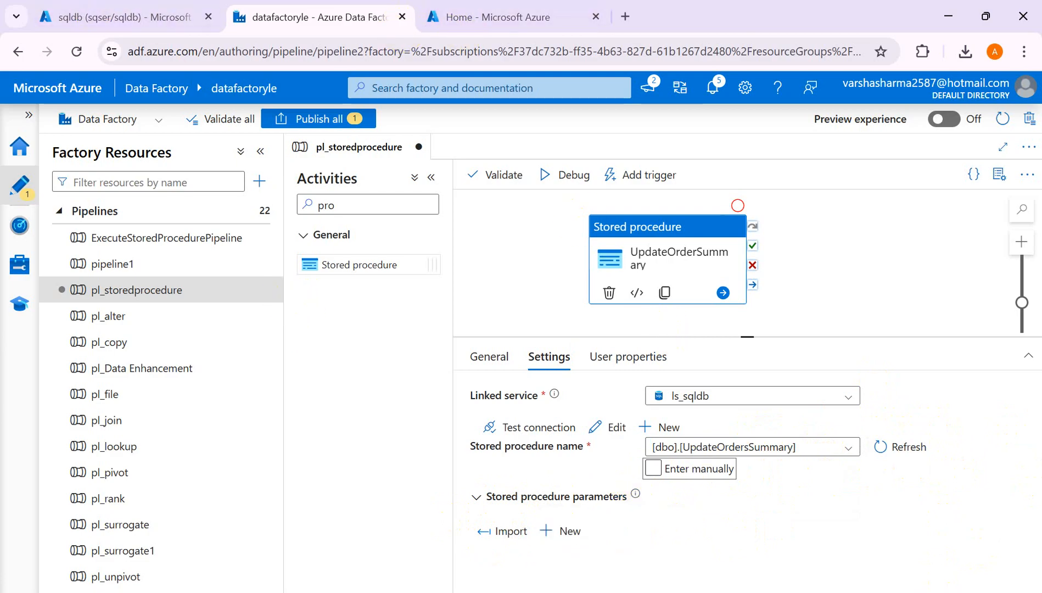
mouse_move(632, 592)
click(615, 539)
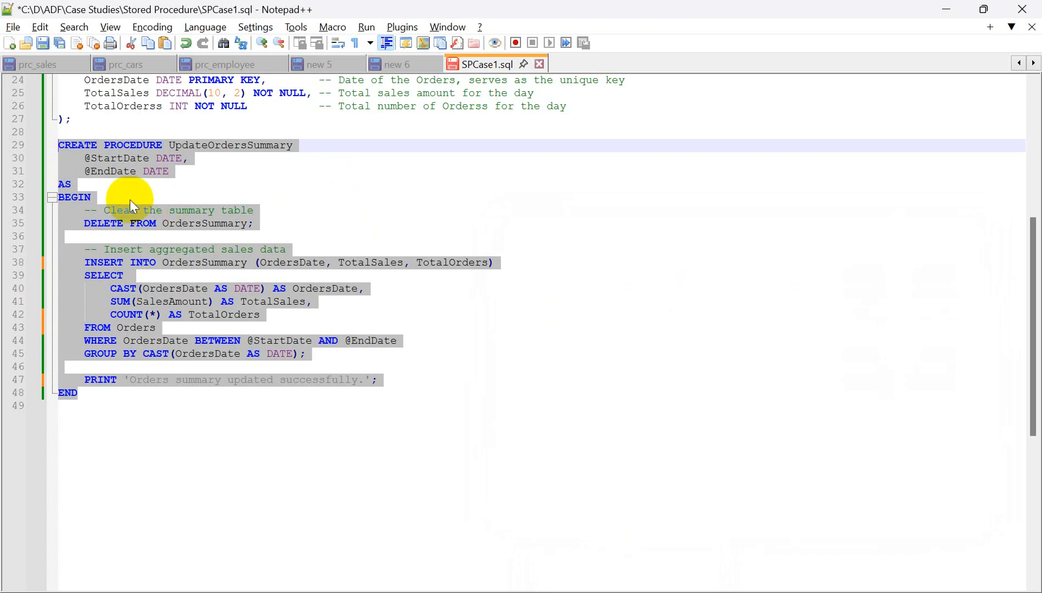
click(214, 180)
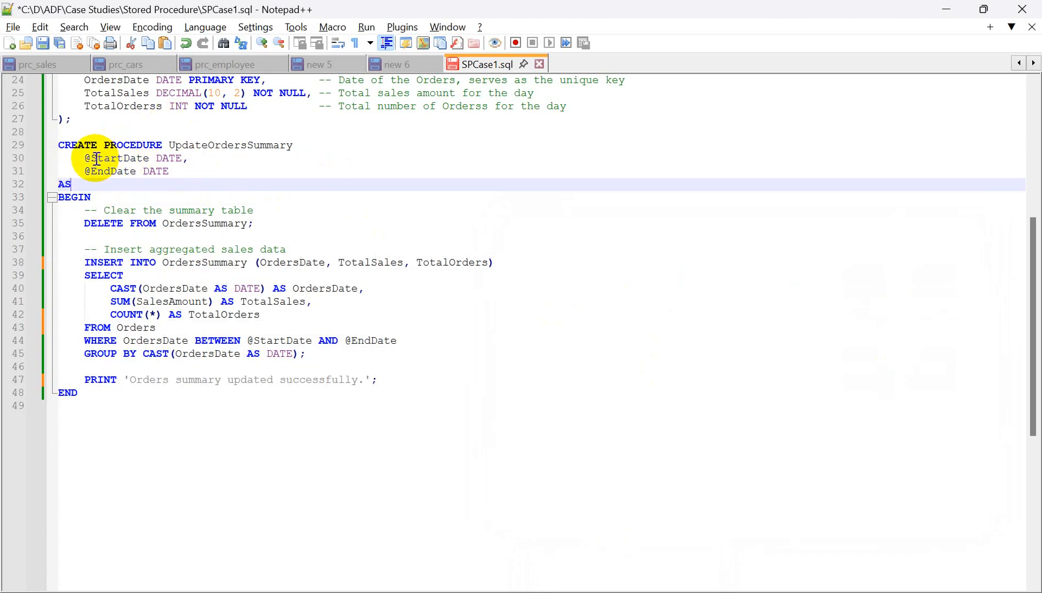
drag(92, 159, 151, 161)
key(alt+Tab)
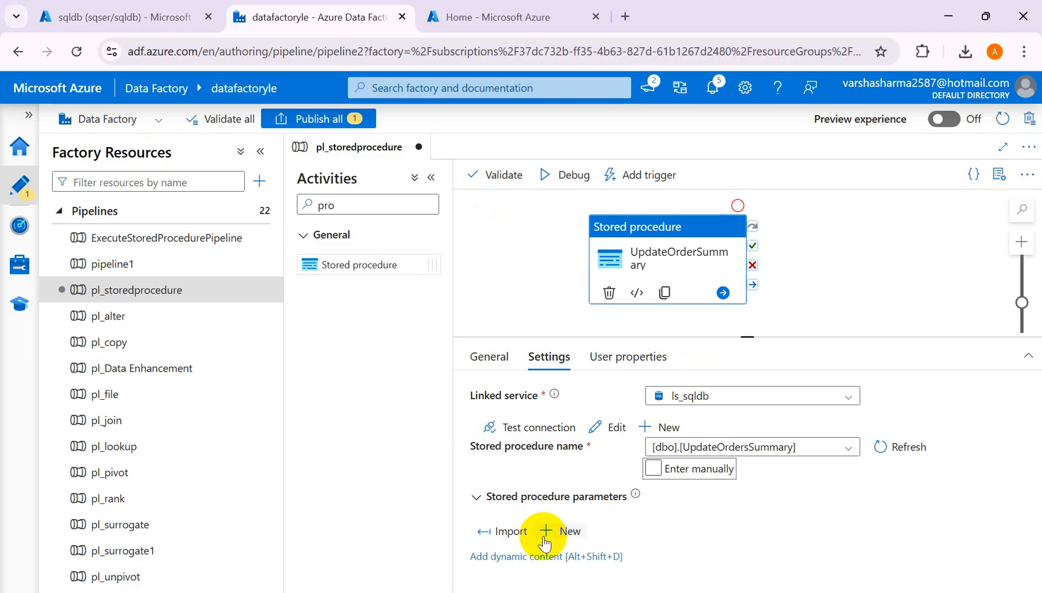
Return to Azure Data Factory and add a stored procedure parameter named StartDate of type Datetime
click(548, 535)
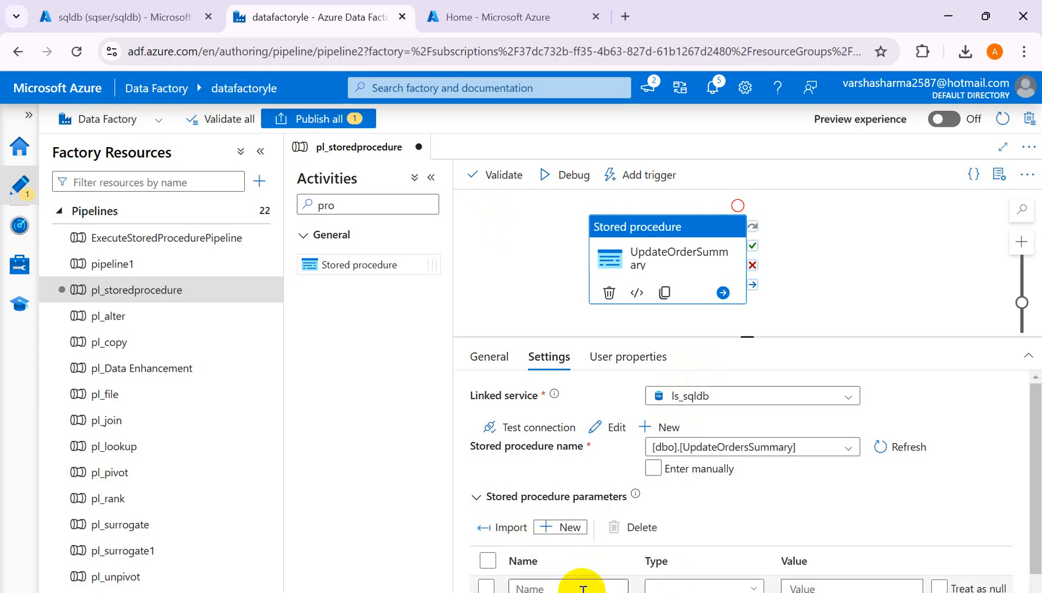
drag(748, 339, 747, 308)
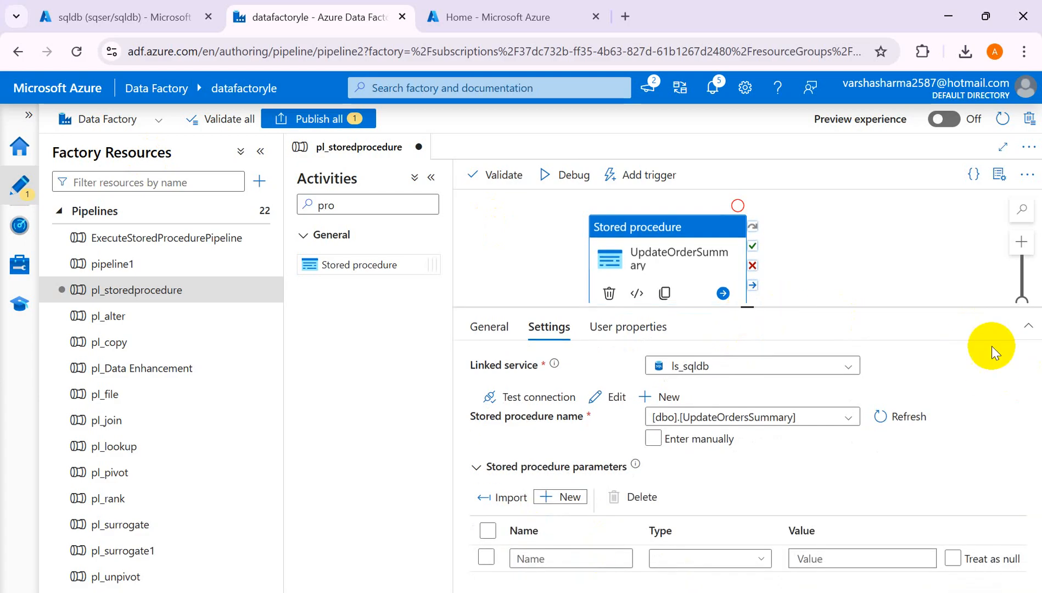
click(1032, 329)
click(596, 444)
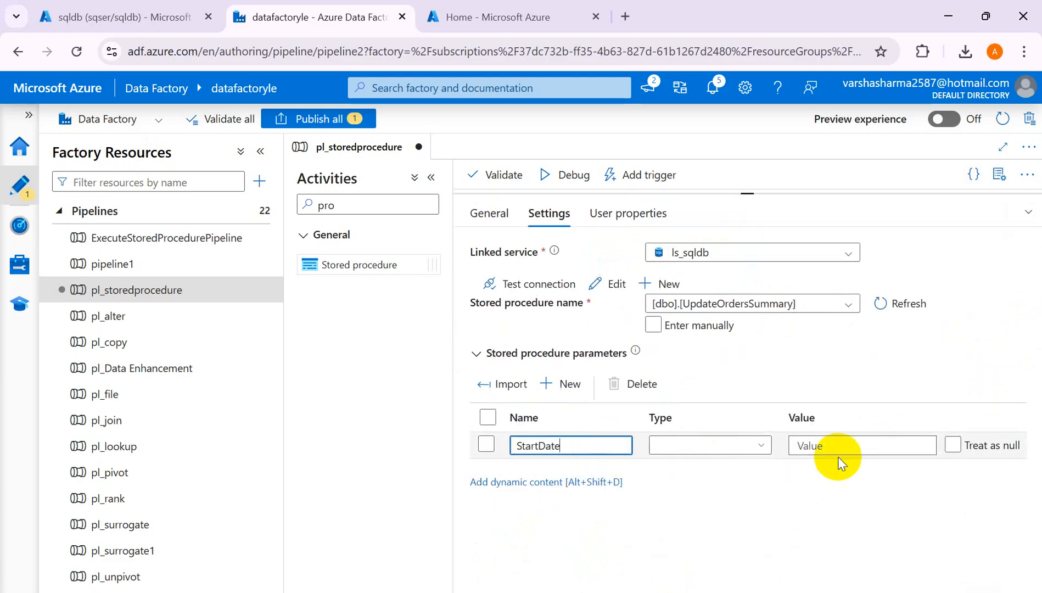
click(762, 448)
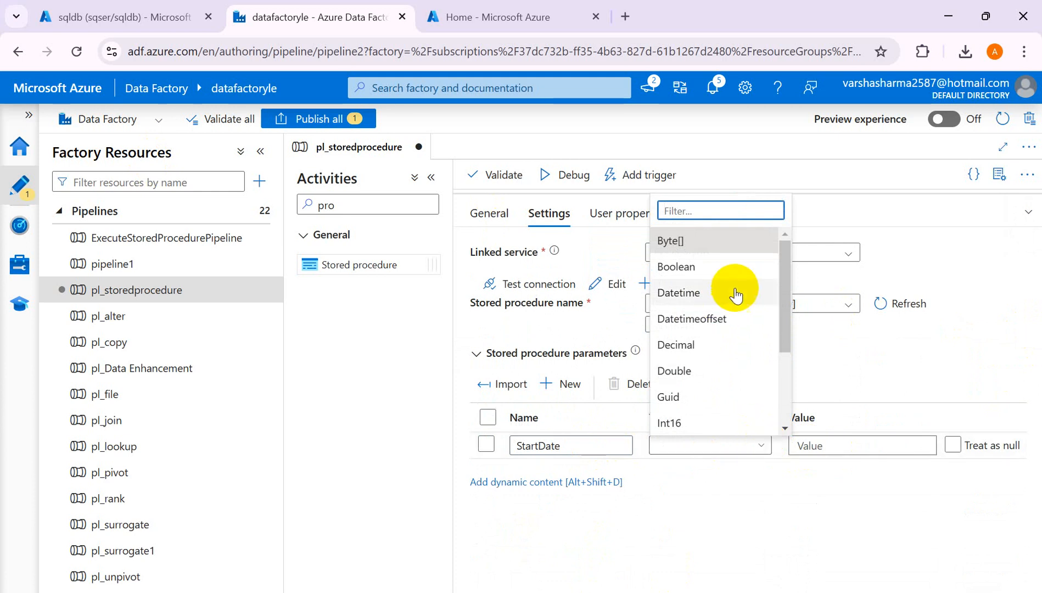
drag(784, 298, 786, 267)
click(690, 291)
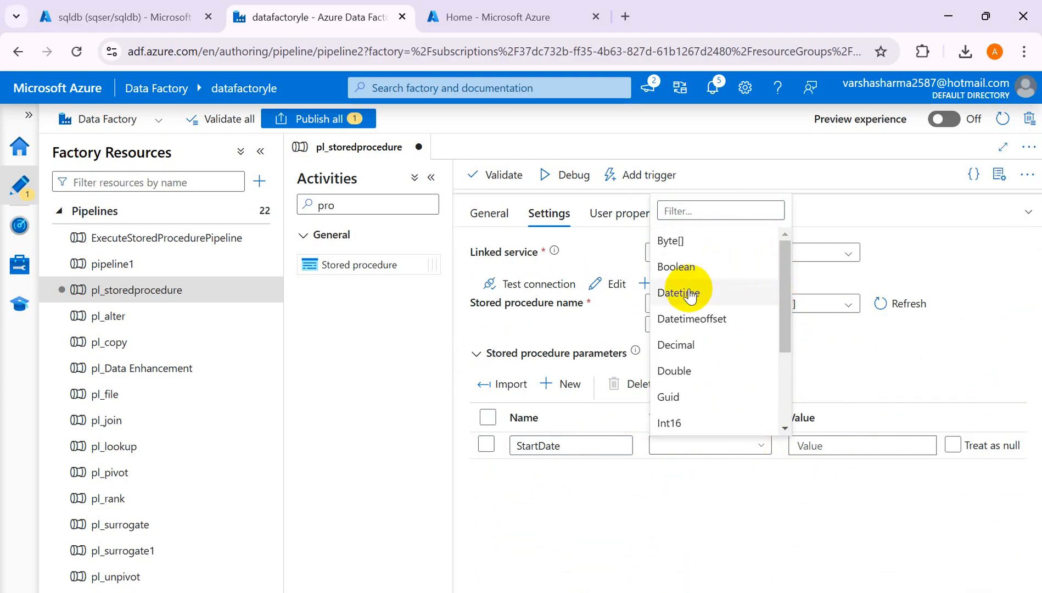
Open the StartDate value for entry and switch to the Order workbook in Excel to check the OrderDate column
click(805, 446)
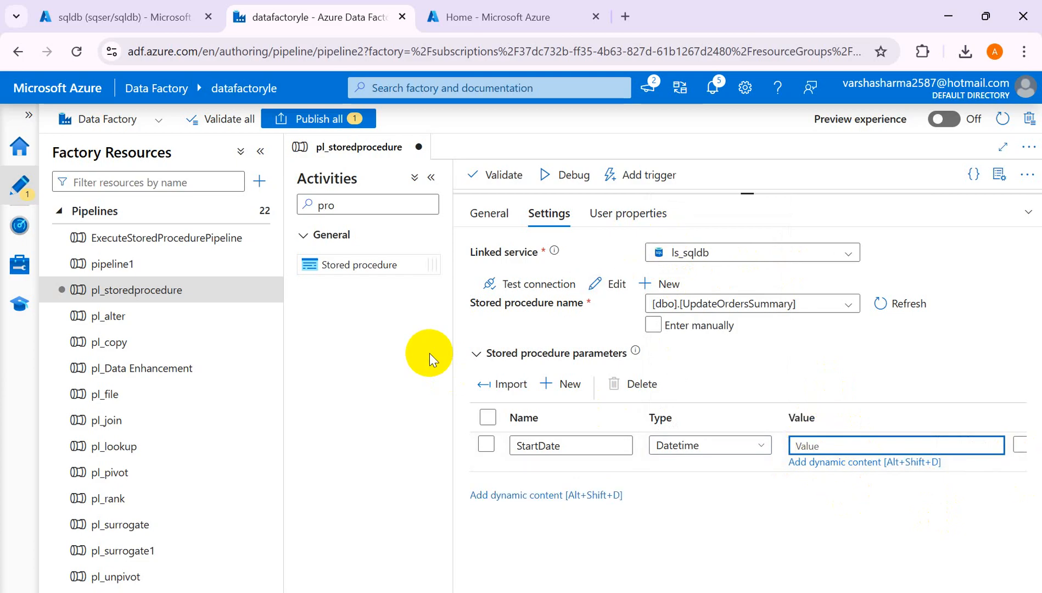
mouse_move(555, 592)
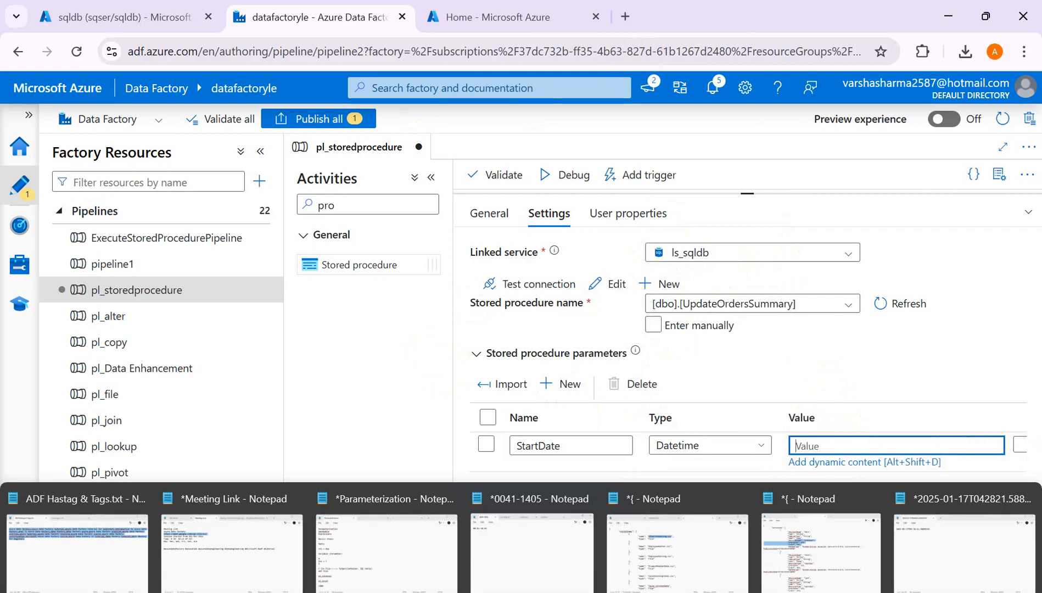
mouse_move(596, 592)
click(502, 530)
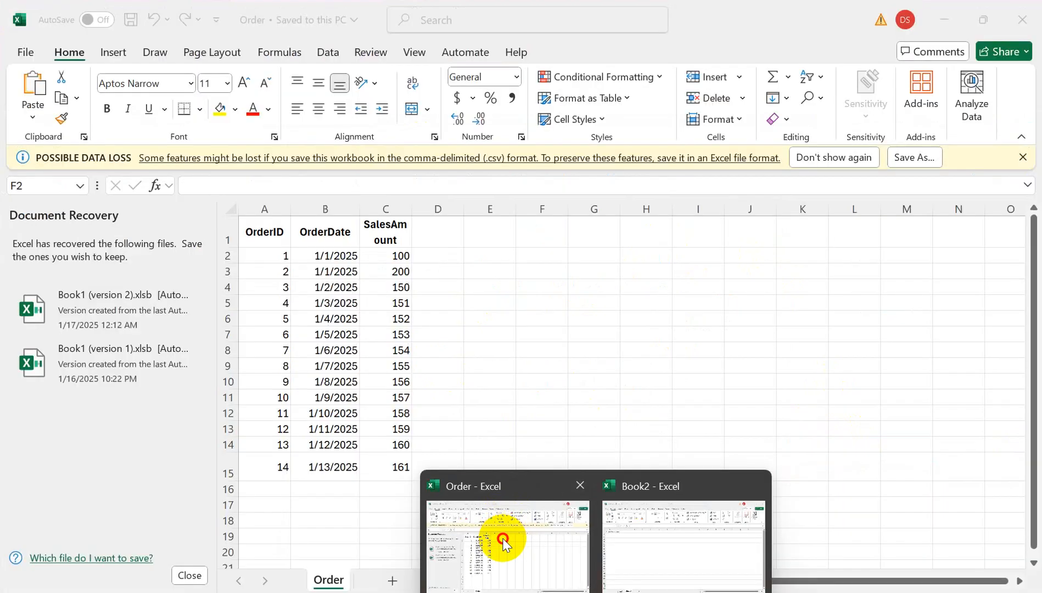
click(818, 365)
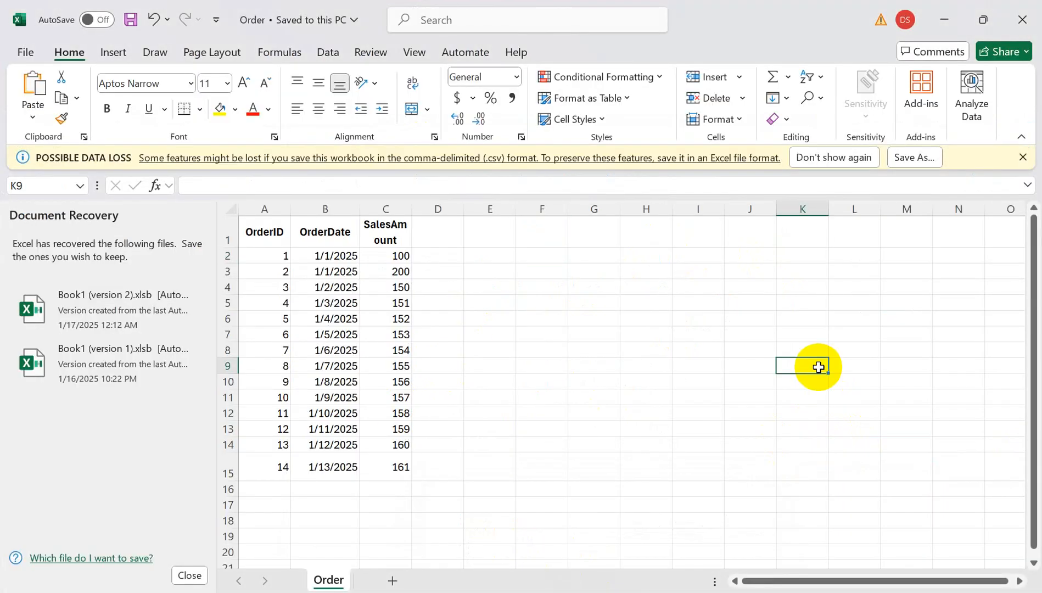
Leave the Order workbook, check the UpdateOrdersSummary parameters in SPCase1.sql in Notepad++, and return to Azure Data Factory
click(940, 17)
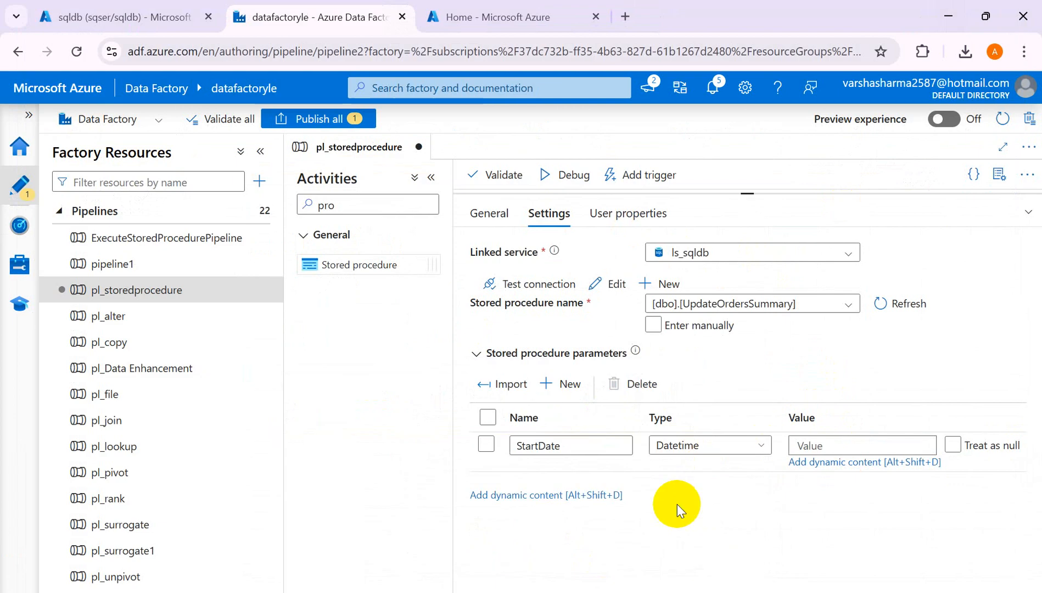
click(632, 527)
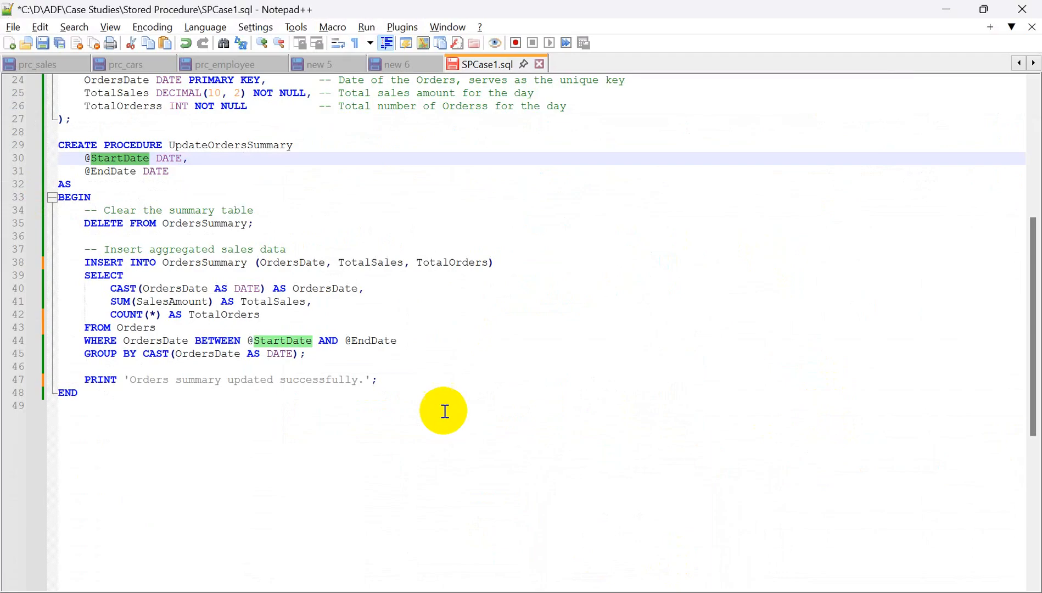
mouse_move(1032, 343)
mouse_down()
mouse_move(1035, 170)
mouse_move(1024, 345)
mouse_up()
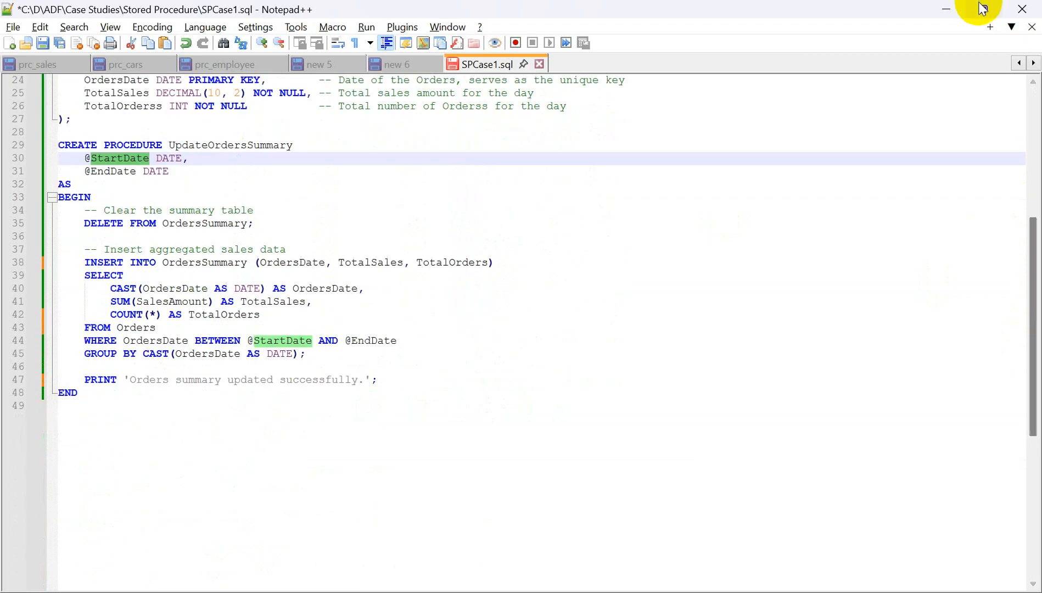
click(949, 6)
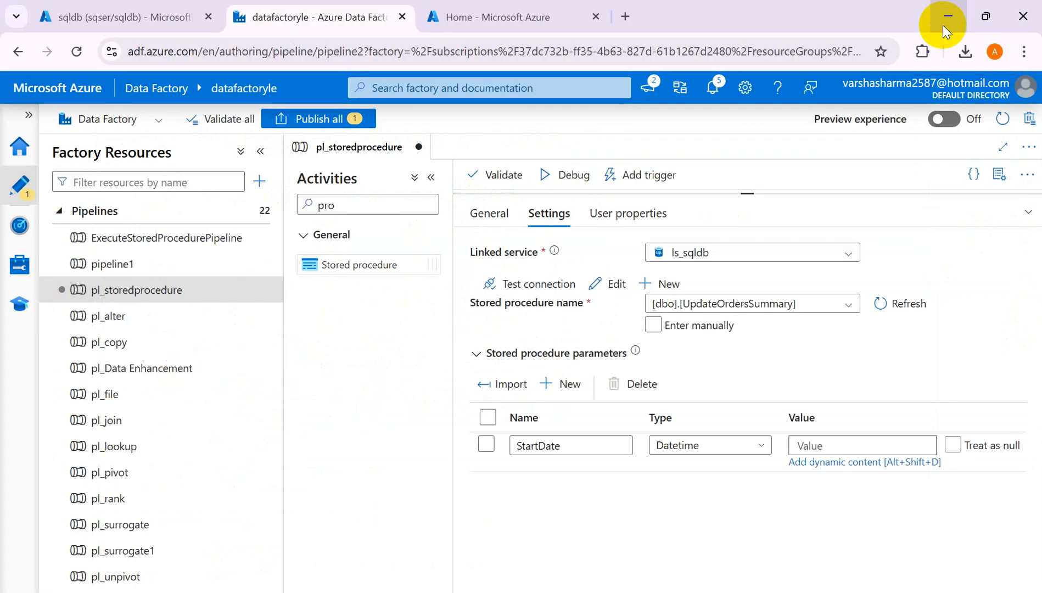
Add a second stored procedure parameter row and copy the EndDate parameter name from SPCase1.sql in Notepad++
click(556, 387)
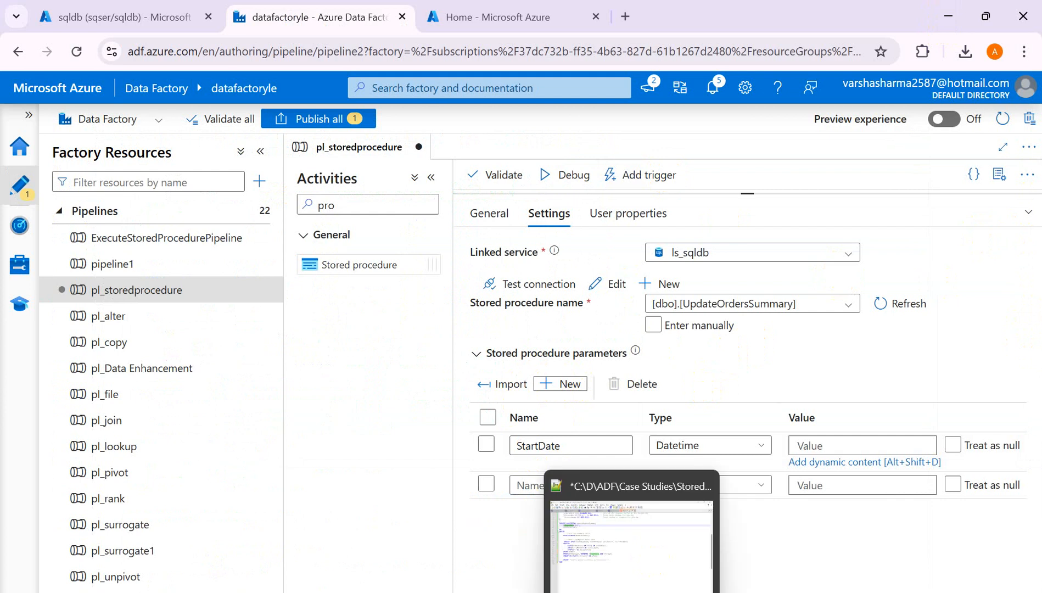
click(665, 543)
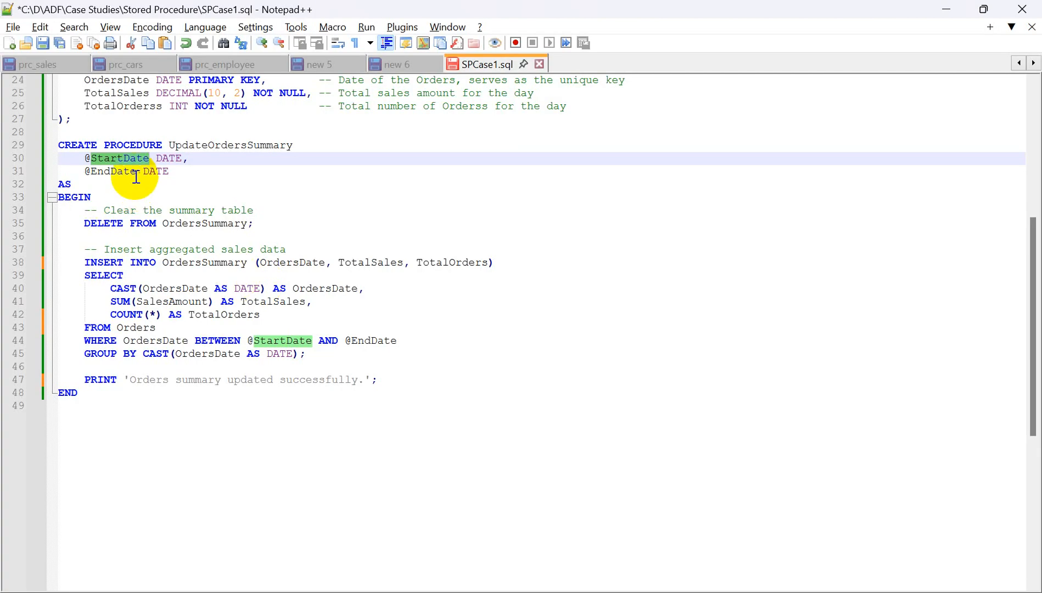
drag(135, 176, 91, 172)
key(ctrl+c)
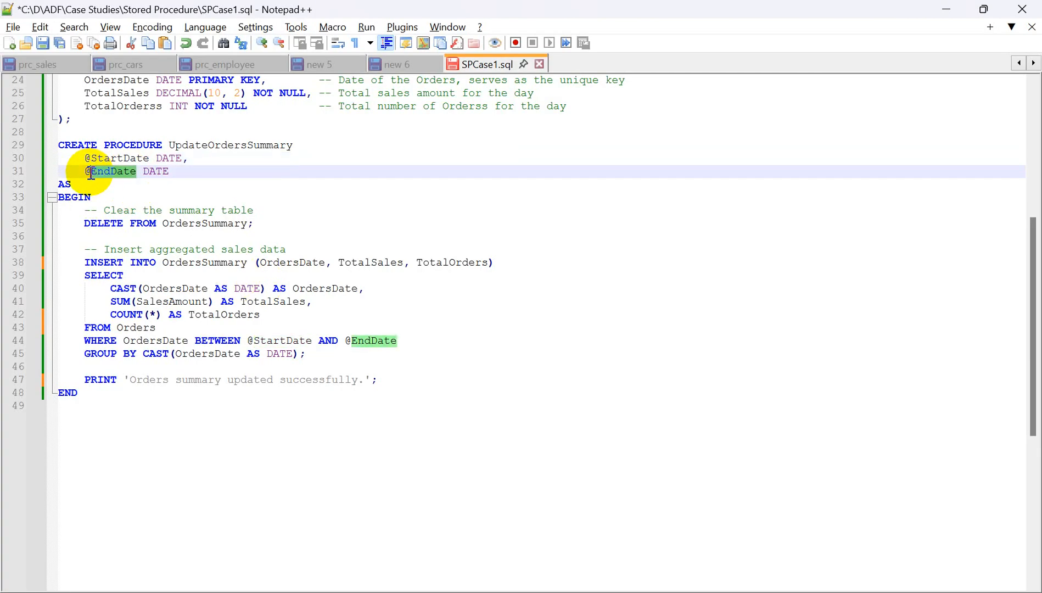
Return to Azure Data Factory, name the second stored procedure parameter EndDate and set its type to Datetime
key(alt+Tab)
click(566, 384)
click(549, 491)
key(ctrl+v)
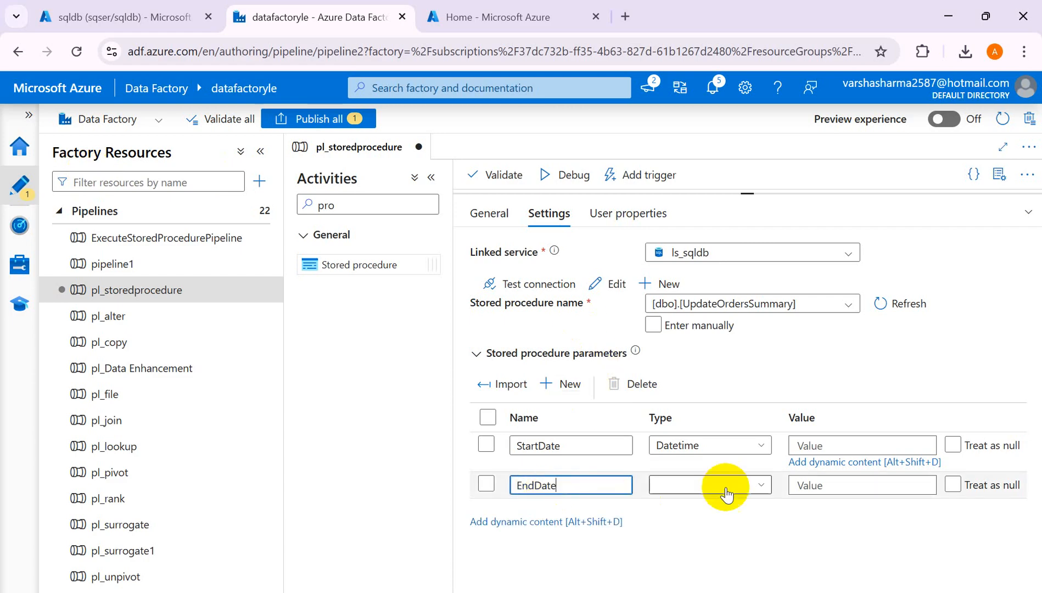
click(766, 486)
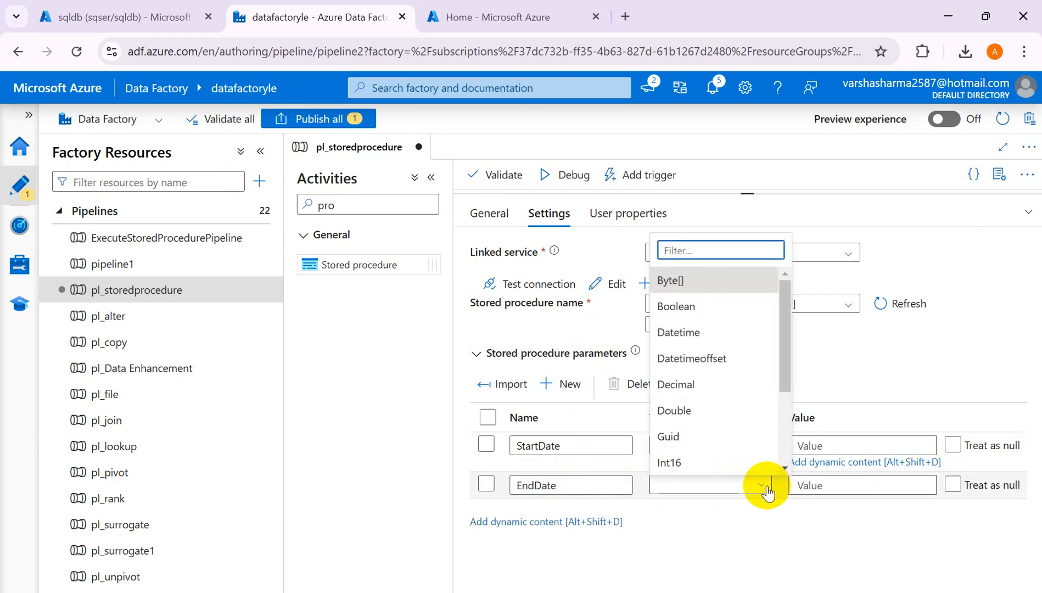
mouse_move(789, 379)
mouse_down()
mouse_move(787, 401)
mouse_move(787, 383)
mouse_up()
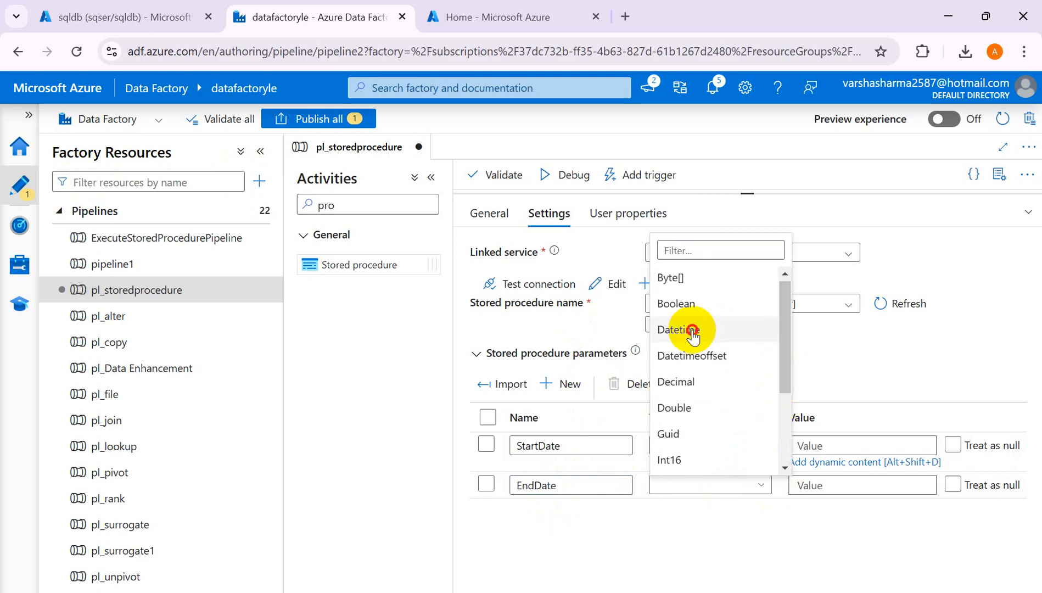
click(698, 336)
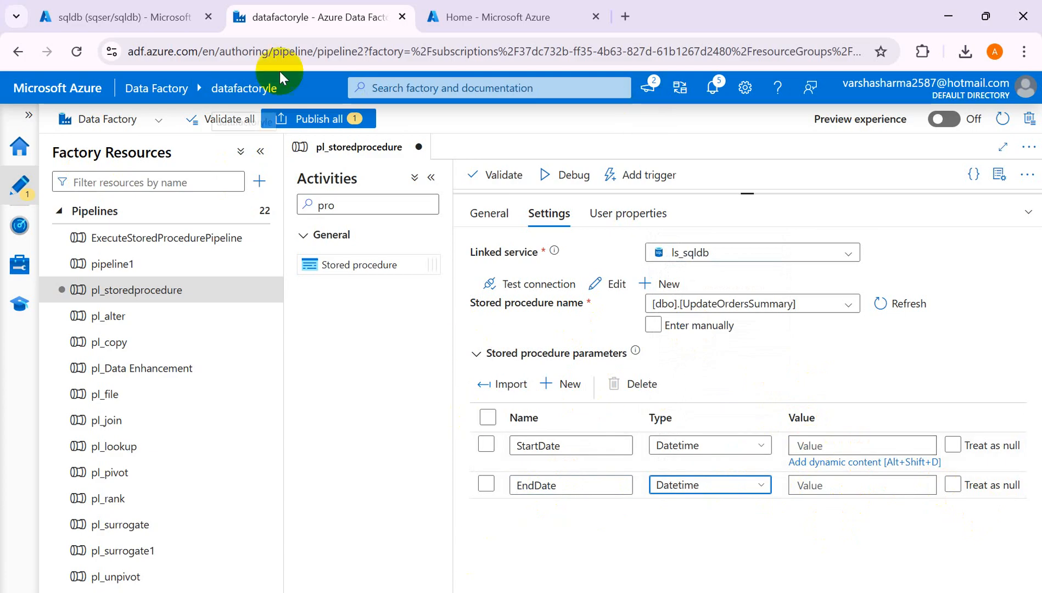
Switch to the sqldb query editor, run select * from [dbo].[Orders] and check the date format in the OrdersDate column
click(148, 19)
text(se;lect *)
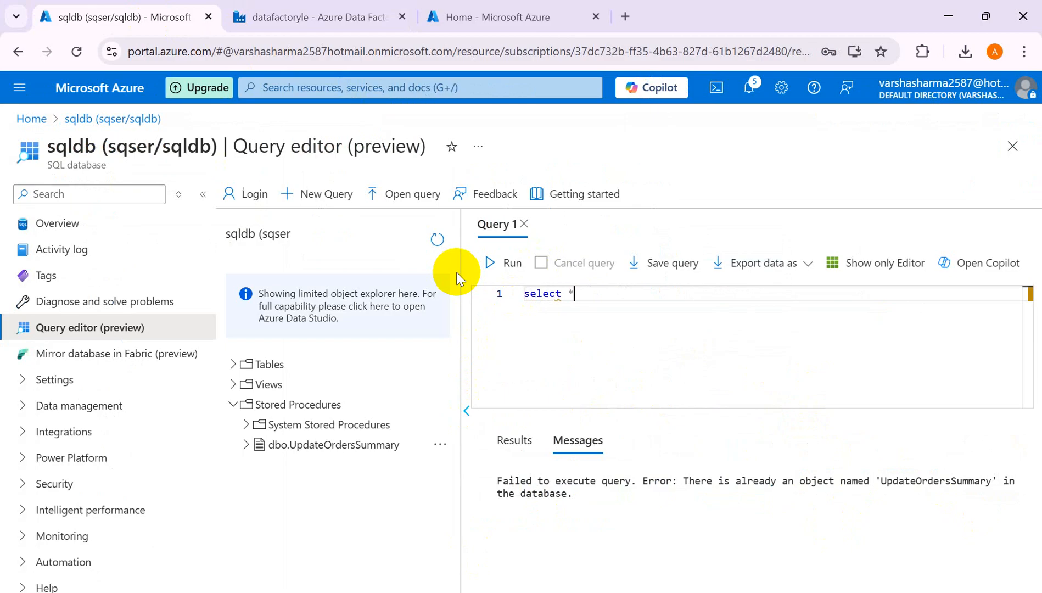
text(Ord)
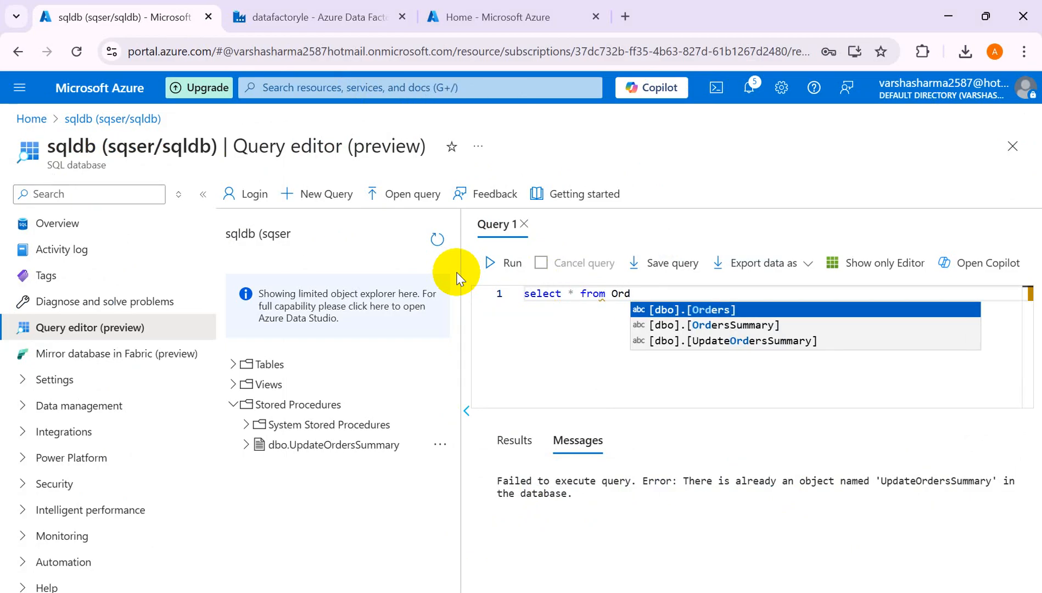
key(Return)
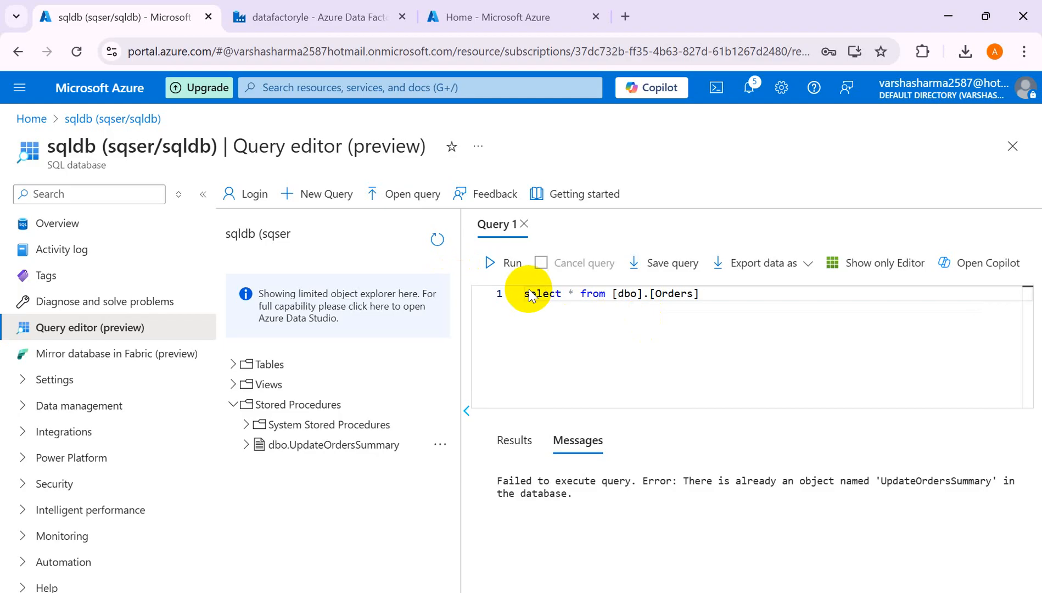
click(501, 265)
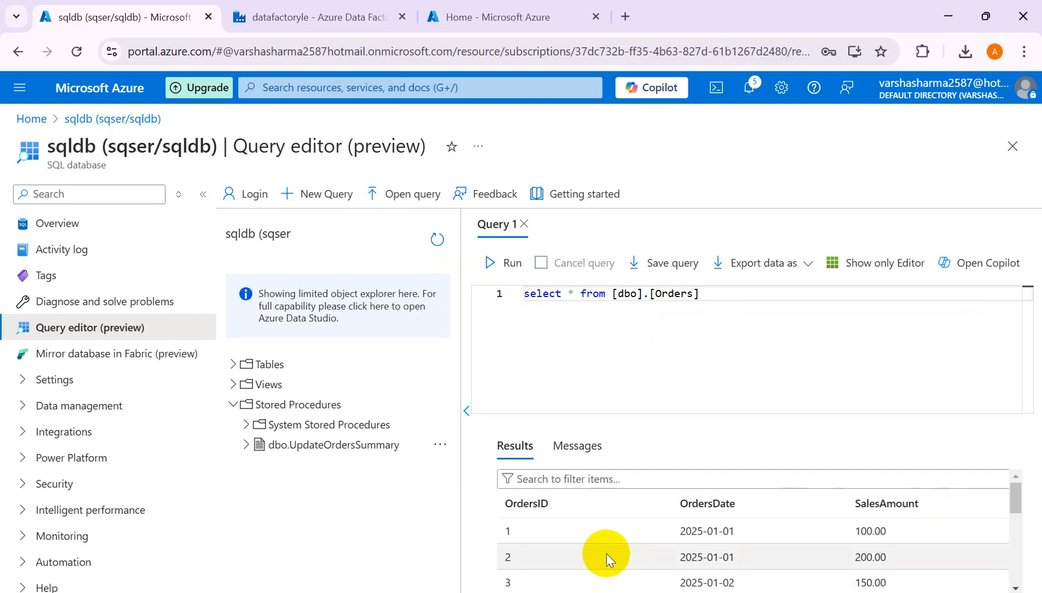
drag(682, 532, 744, 532)
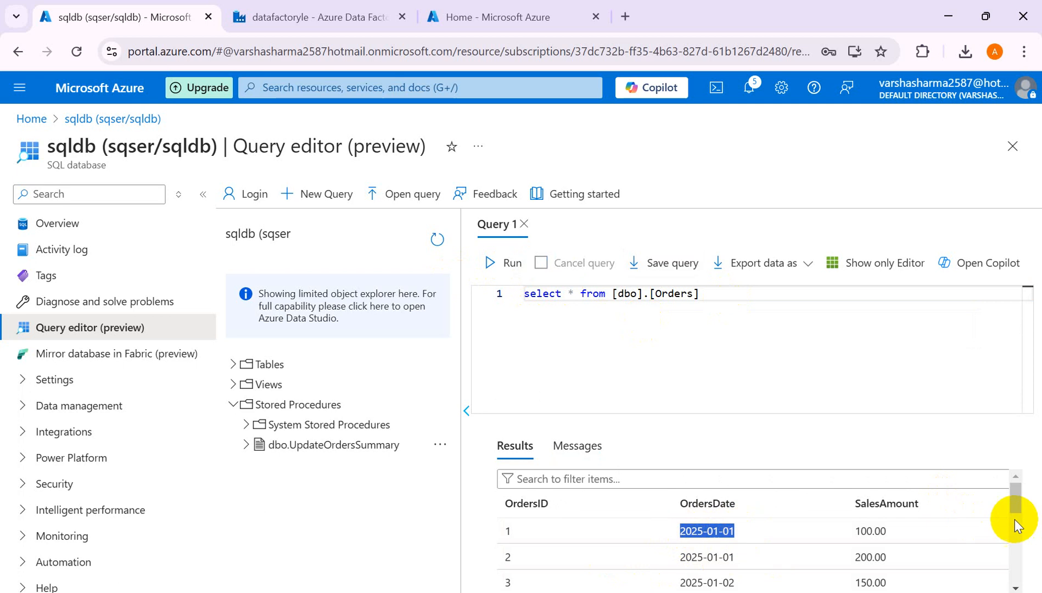
mouse_move(1016, 496)
mouse_down()
mouse_move(1017, 571)
mouse_move(1012, 493)
mouse_up()
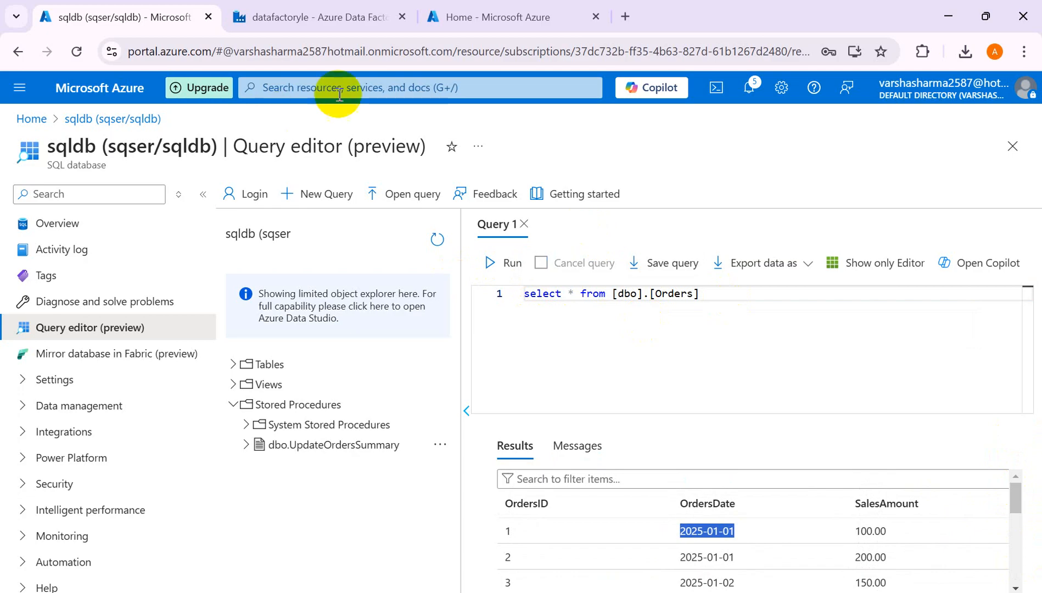
Return to Azure Data Factory and set the StartDate value to 2025-01-01 and the EndDate value to 2025-01-01
click(309, 27)
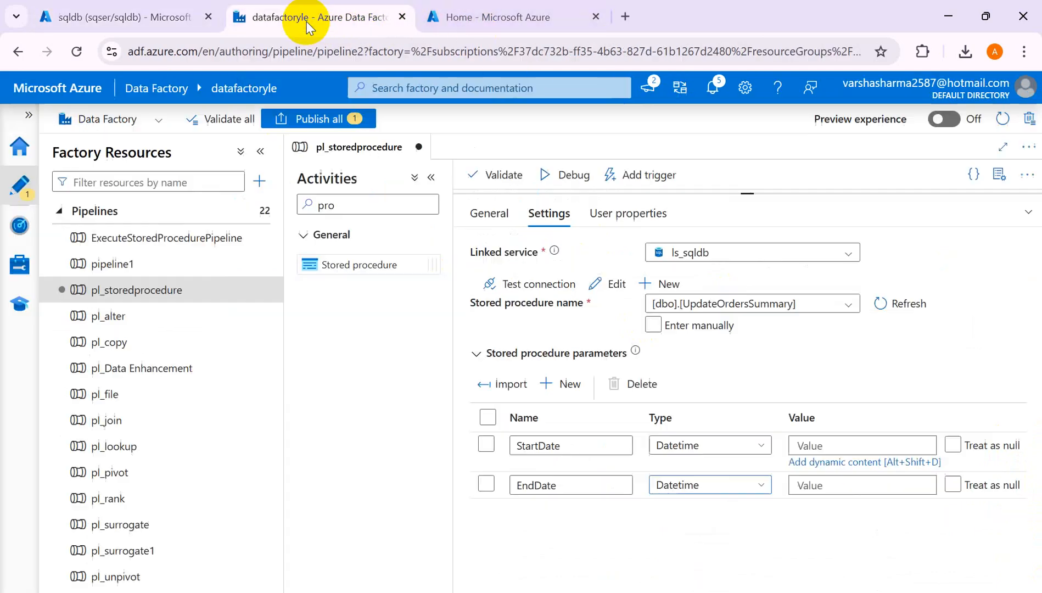
click(822, 451)
text(2025-01-01)
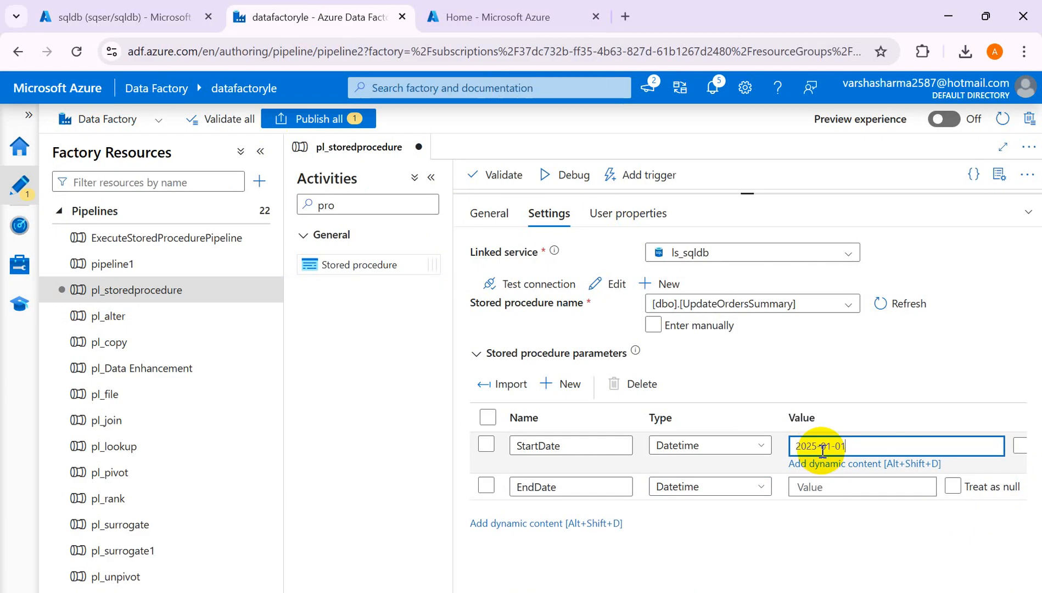
click(822, 485)
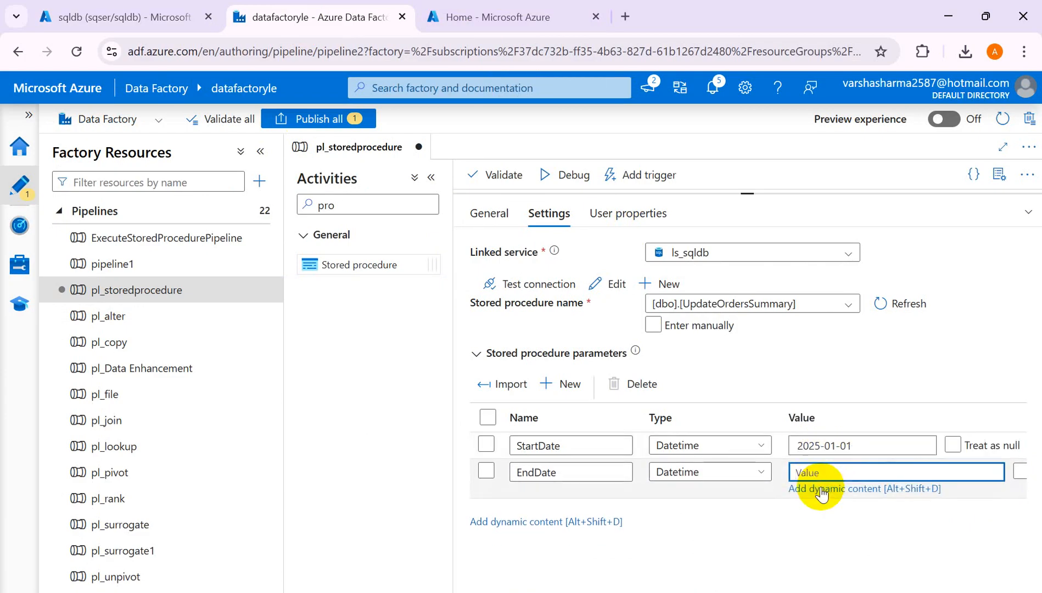
text(2025-01-01)
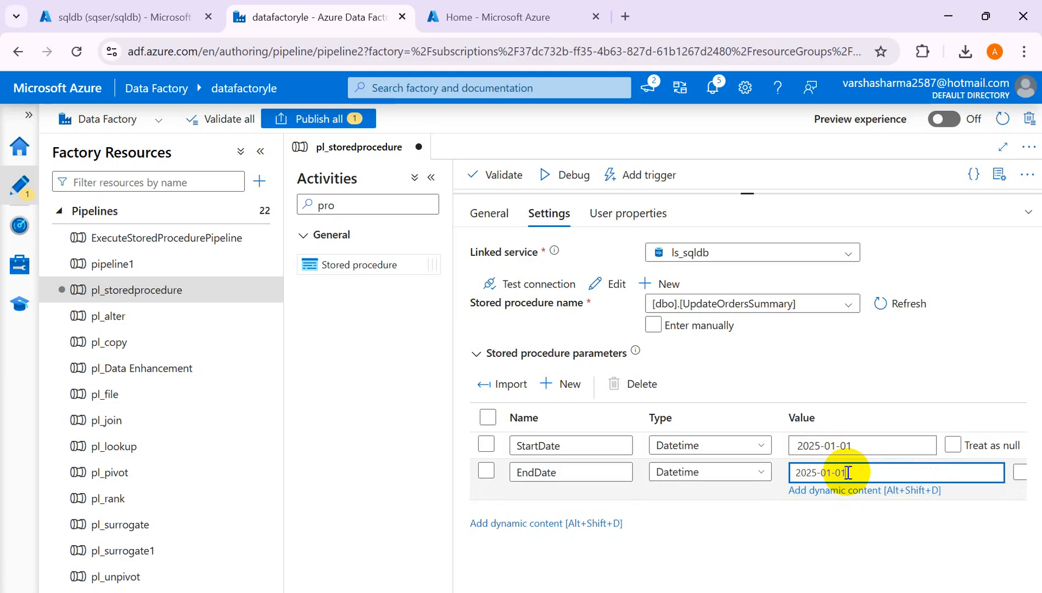
Switch to the sqldb query editor and check the last OrdersDate values in the Orders query results
key(alt+Tab)
key(alt+Tab)
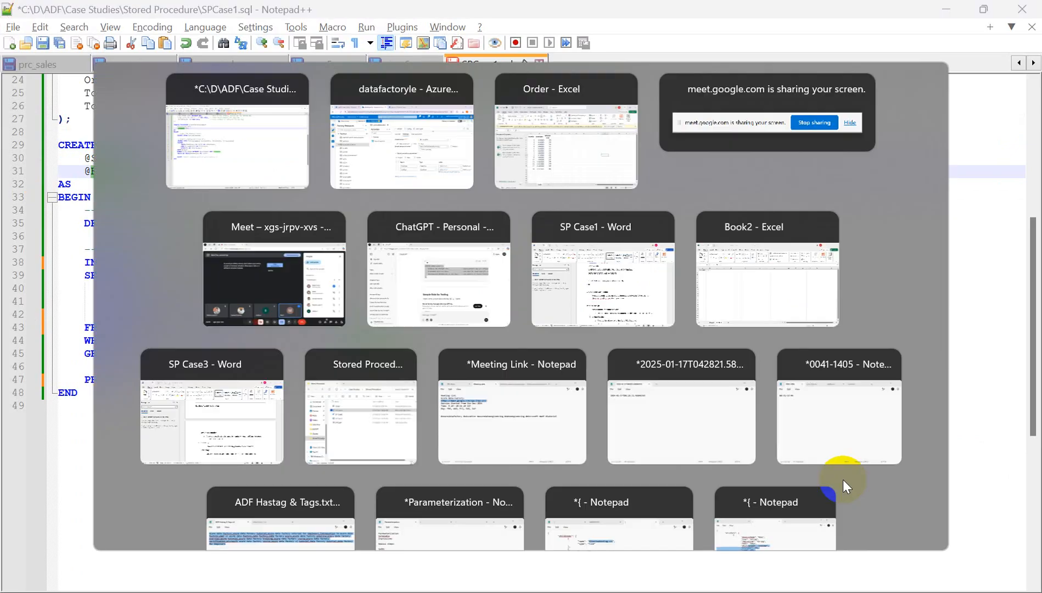
click(140, 12)
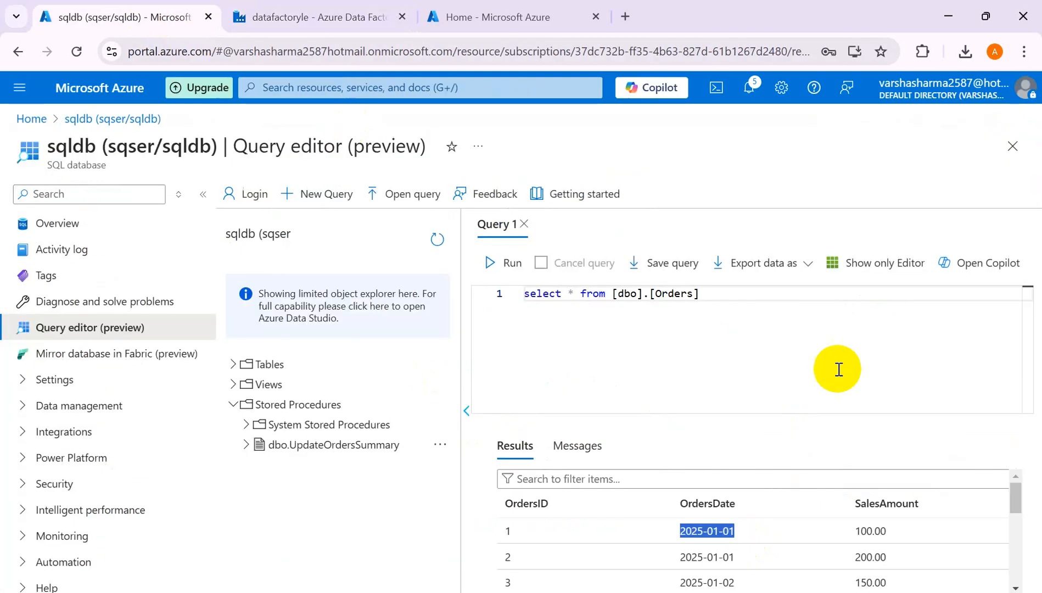
click(328, 21)
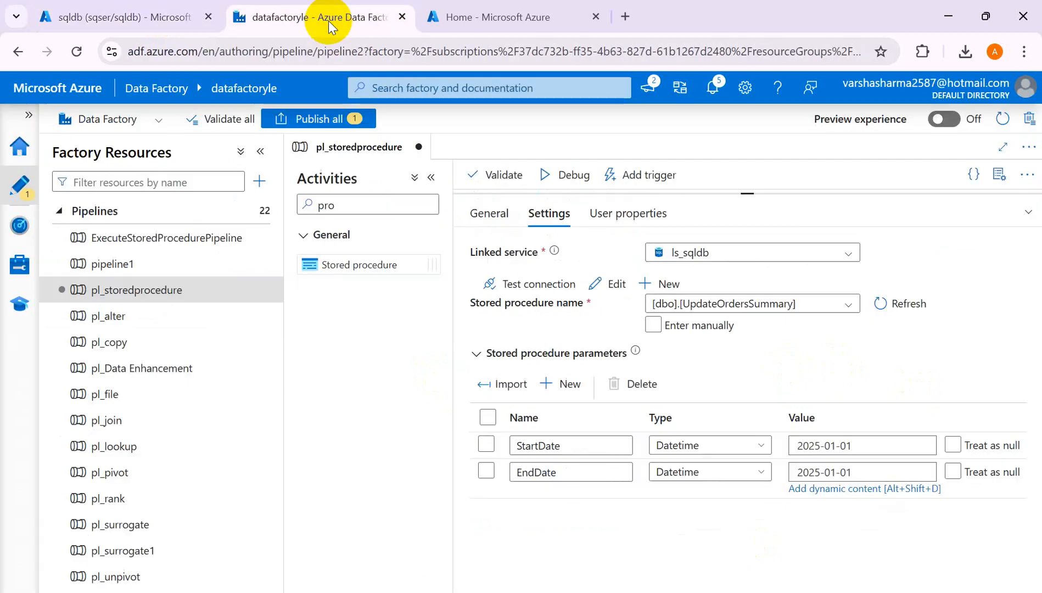
click(159, 20)
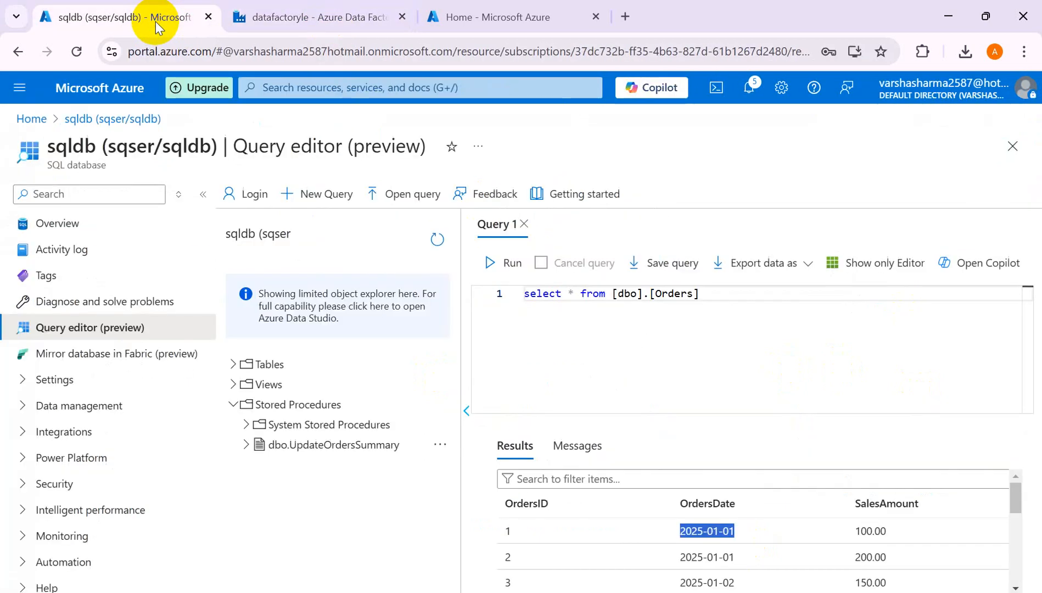
drag(1020, 511, 1019, 577)
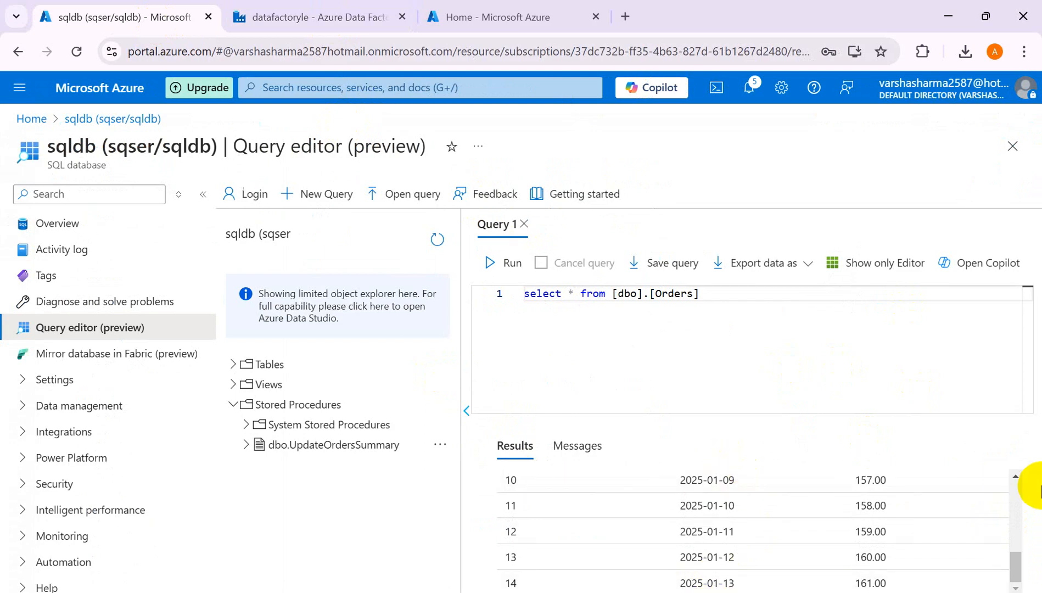
Return to Azure Data Factory and change the EndDate parameter value to 2025-01-07
click(318, 17)
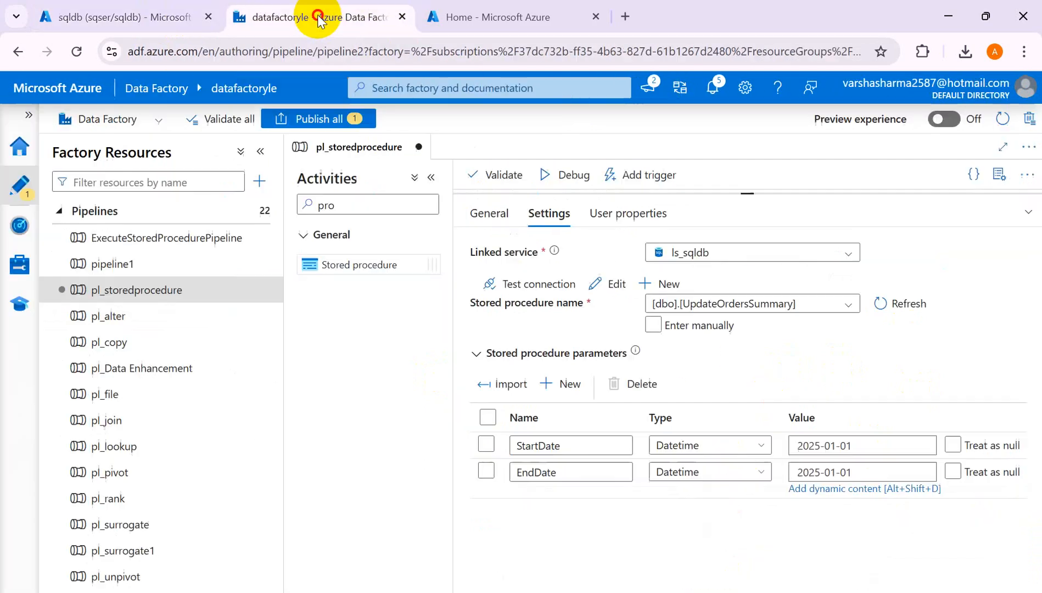
click(862, 474)
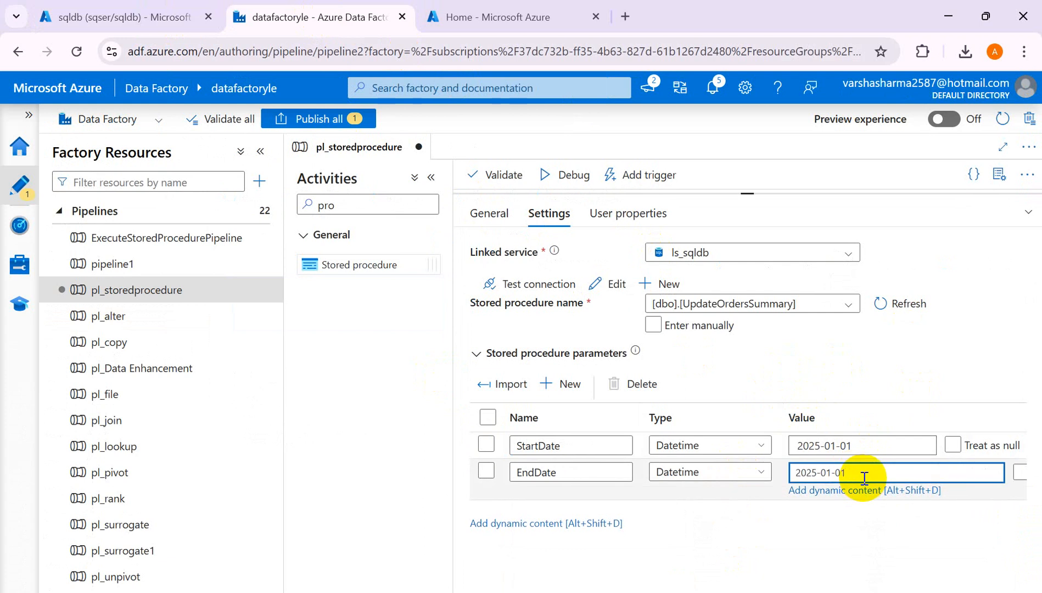
click(838, 527)
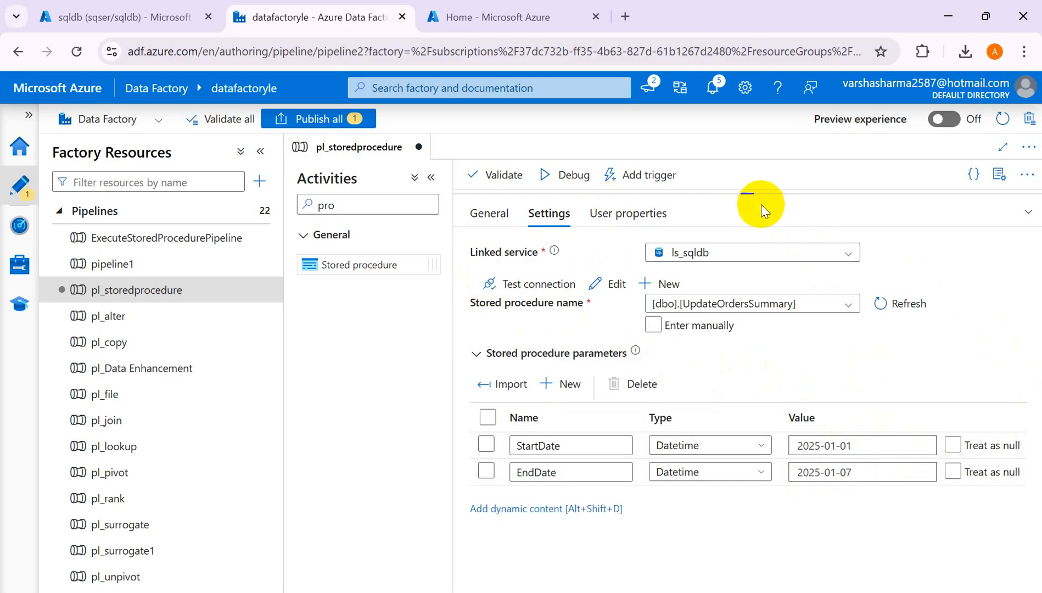
Start a debug run of the pl_storedprocedure pipeline and refresh its activity run status
click(1028, 220)
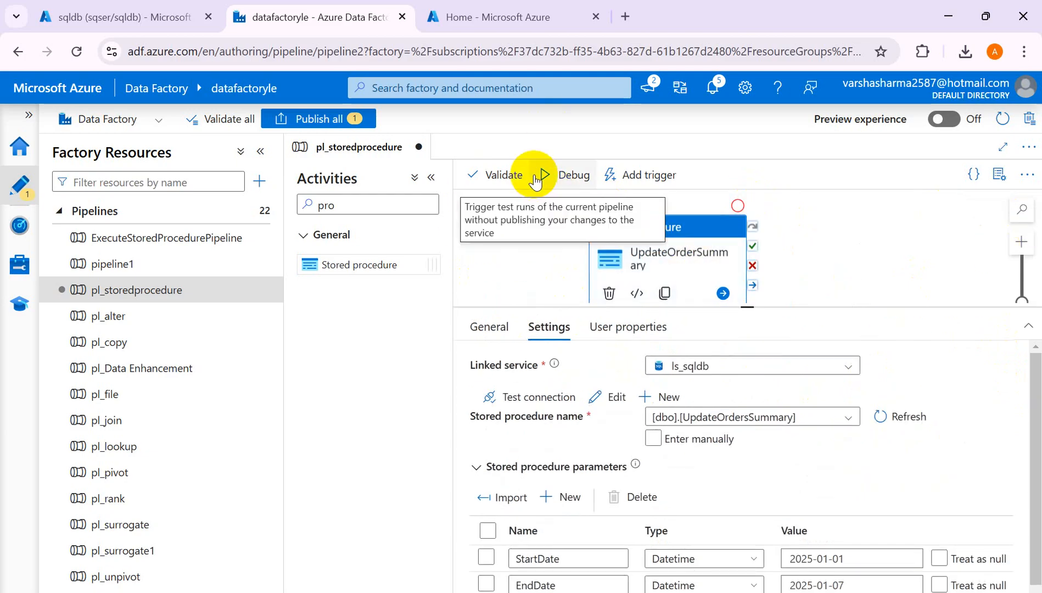
click(534, 179)
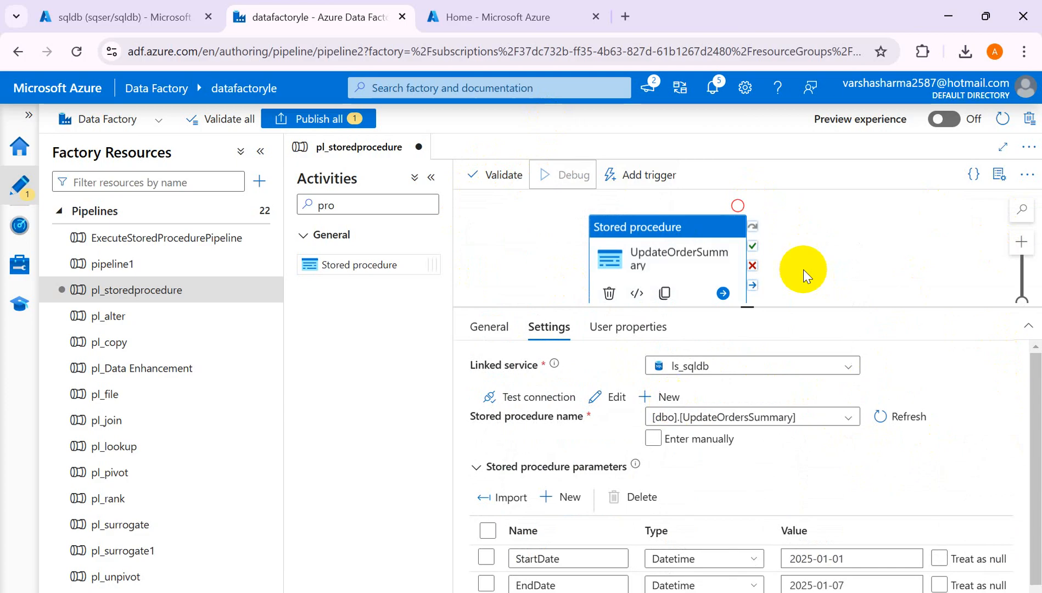
click(853, 302)
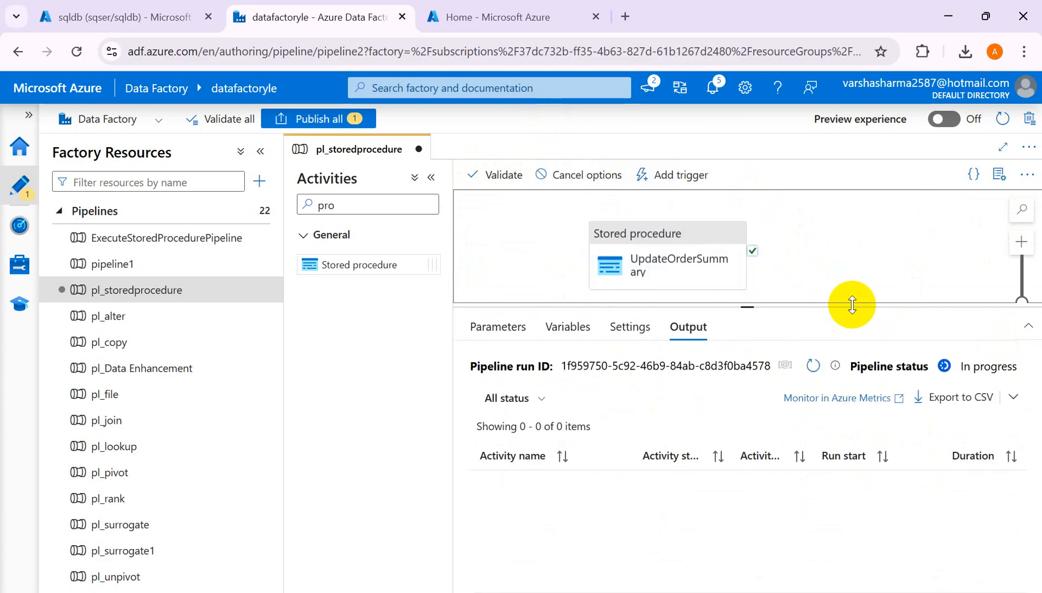
click(811, 366)
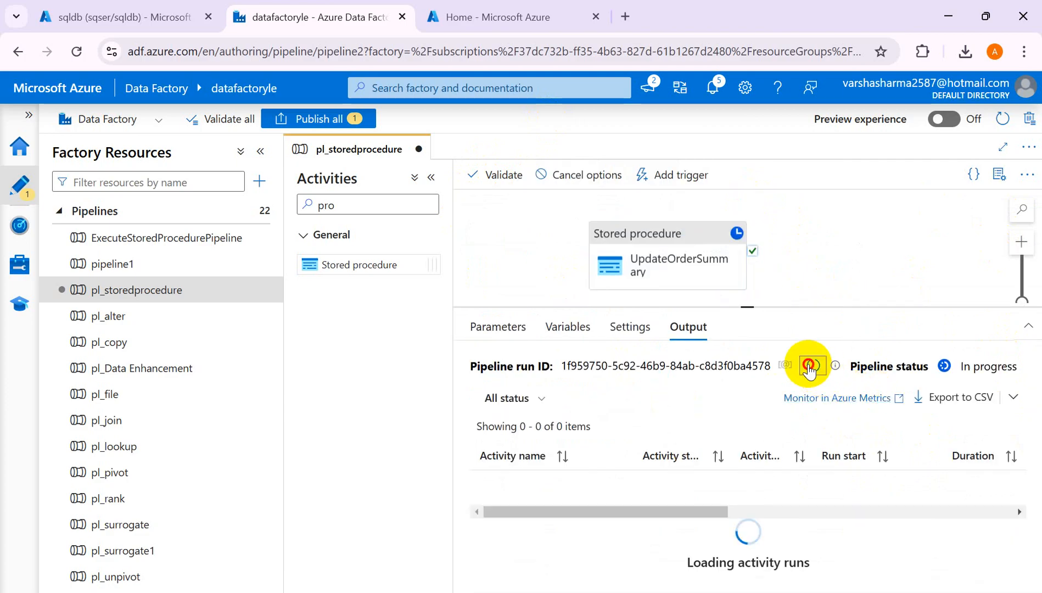
click(810, 366)
click(811, 366)
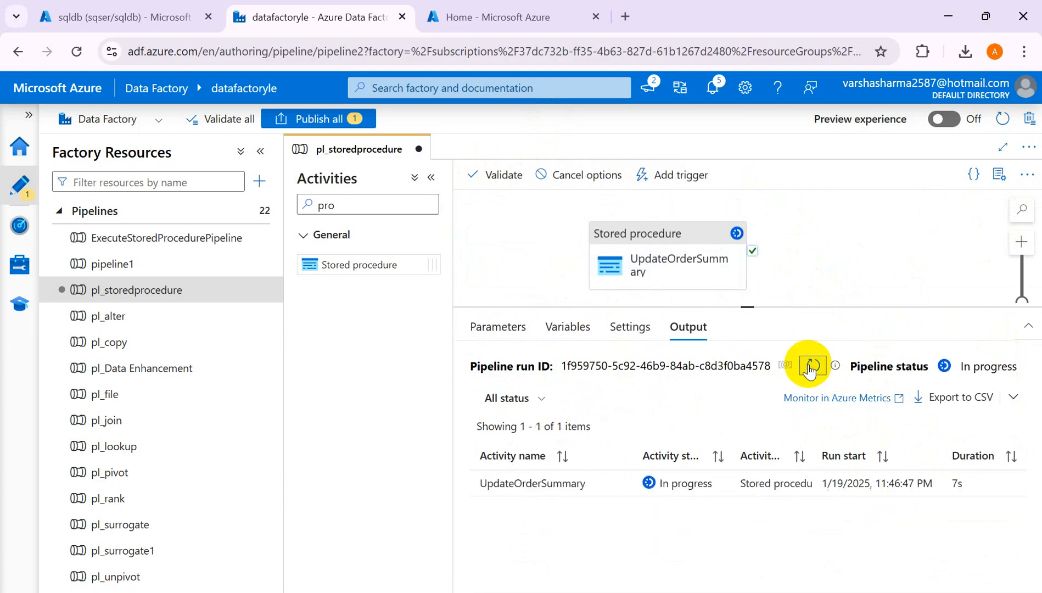
Switch to the sqldb query editor and change the query to select * from [dbo].[OrdersSummary]
key(alt+Tab)
key(alt+Tab)
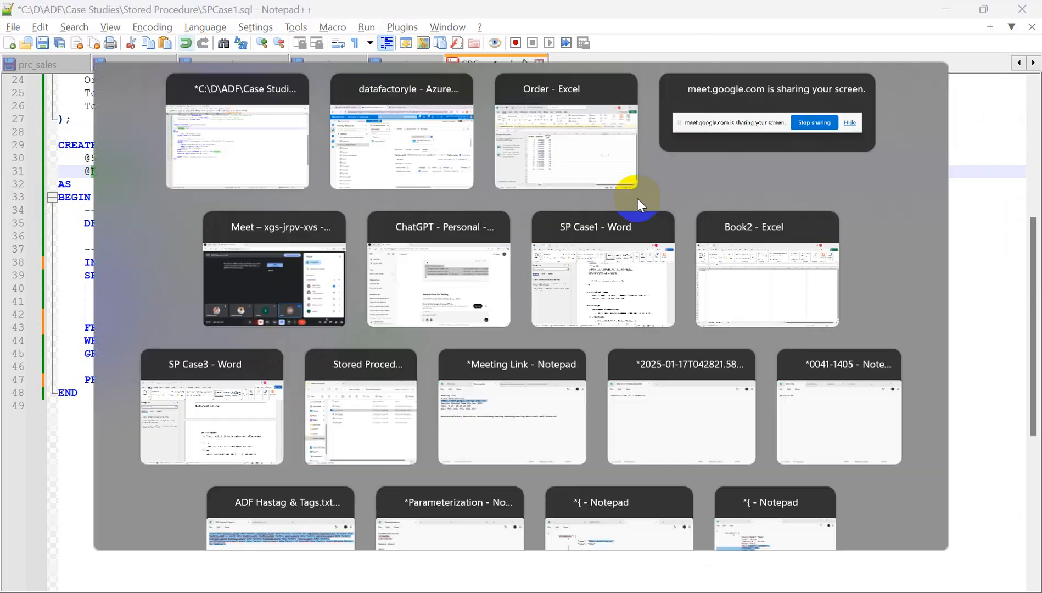
click(123, 16)
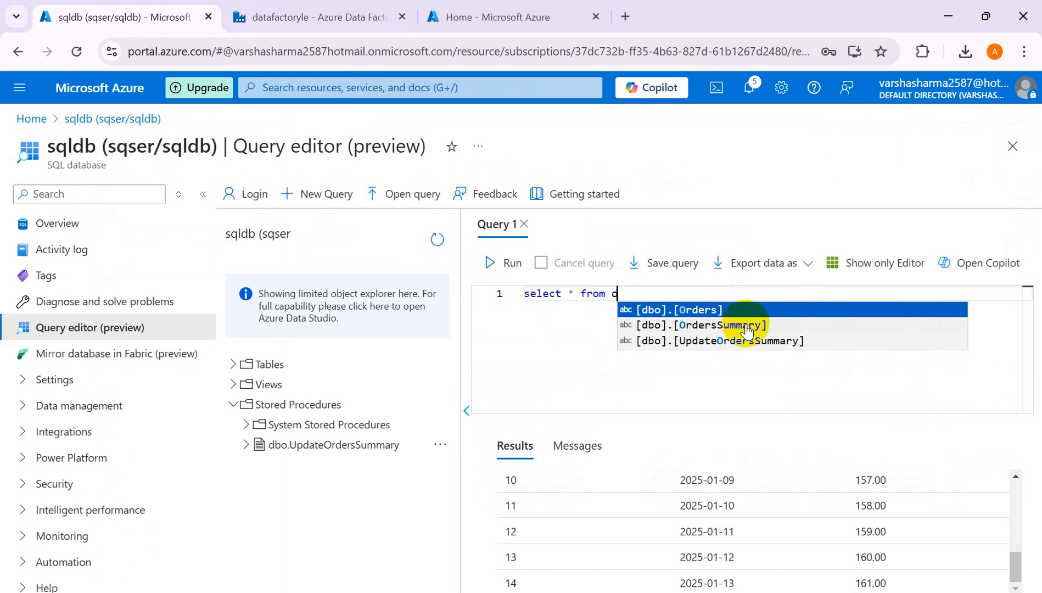
click(747, 330)
drag(759, 298, 514, 299)
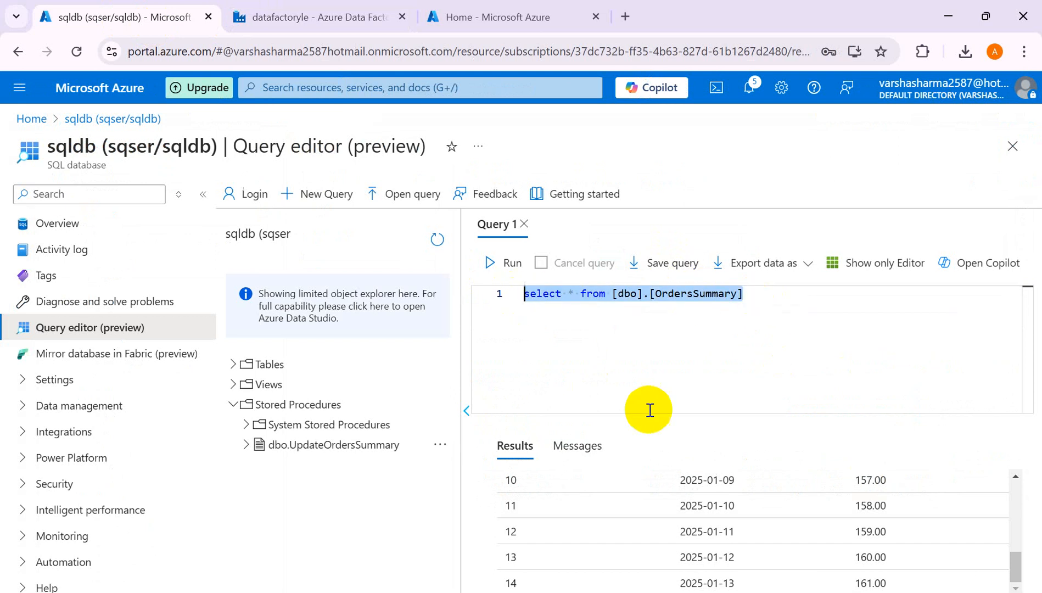
Return to Azure Data Factory and check the debug run status of the UpdateOrderSummary activity
key(alt+Tab)
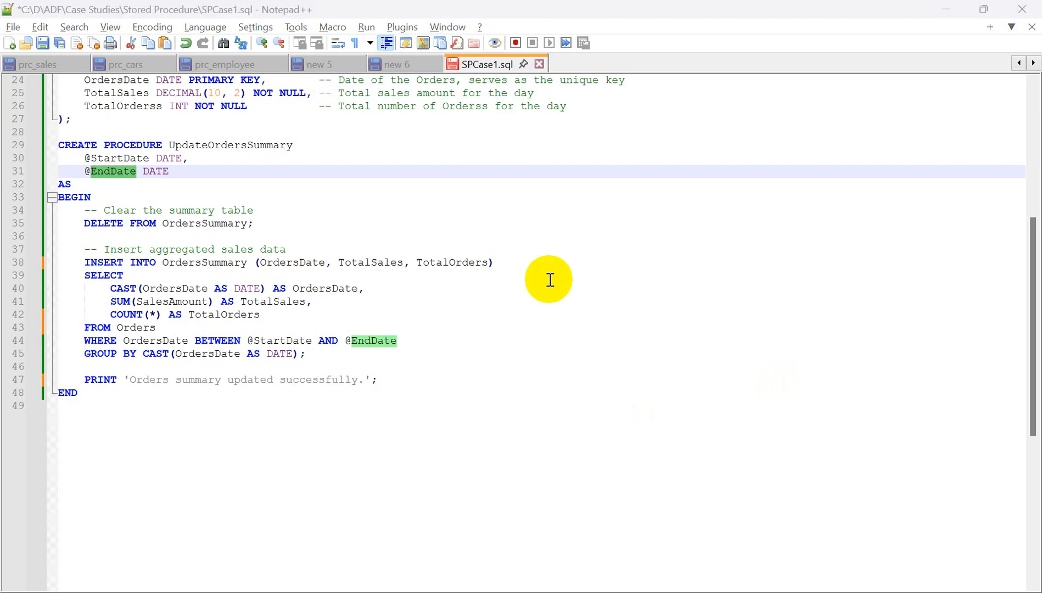
key(alt+Tab)
click(290, 21)
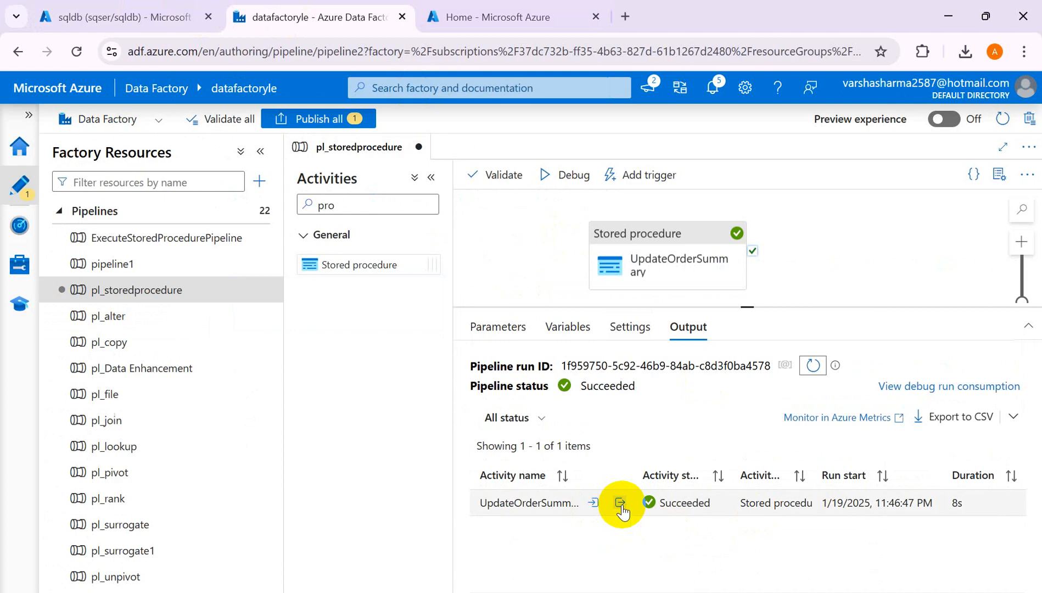
key(alt+Tab)
key(alt+Tab)
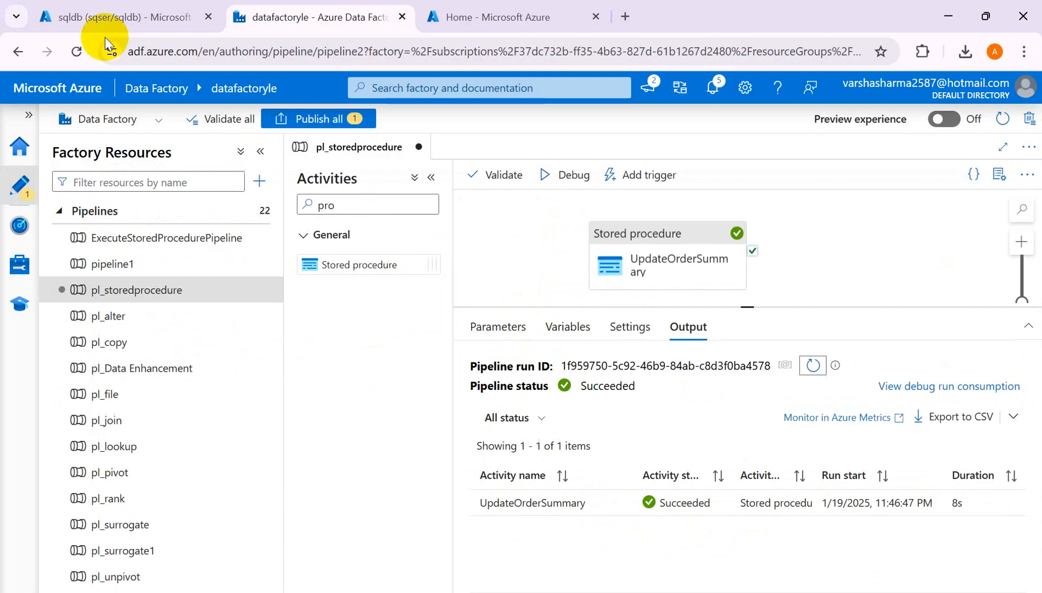
Switch to the sqldb query editor, run the OrdersSummary query and review all of its result rows
click(130, 13)
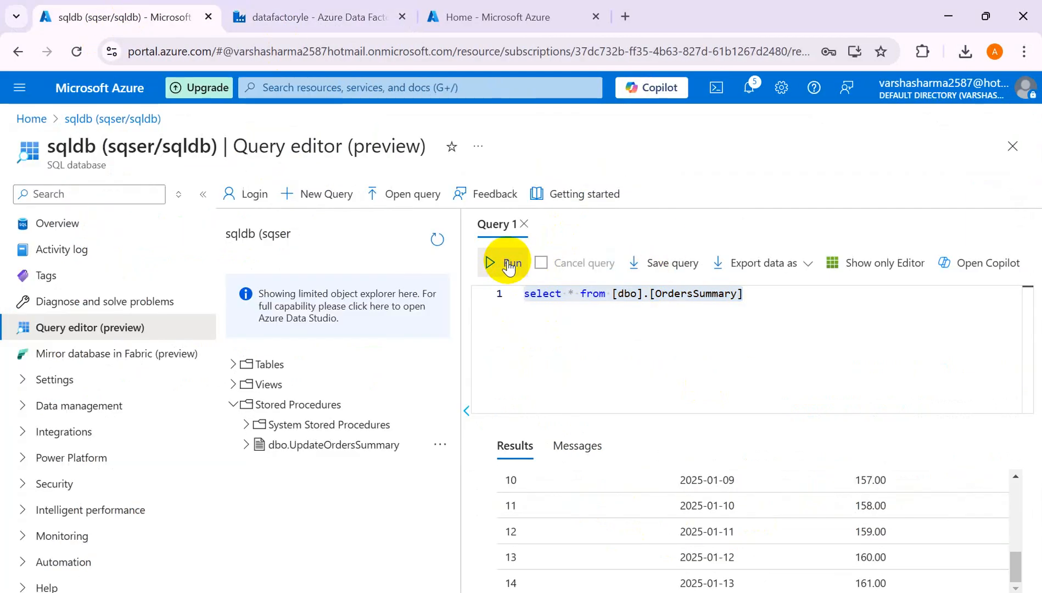
click(509, 265)
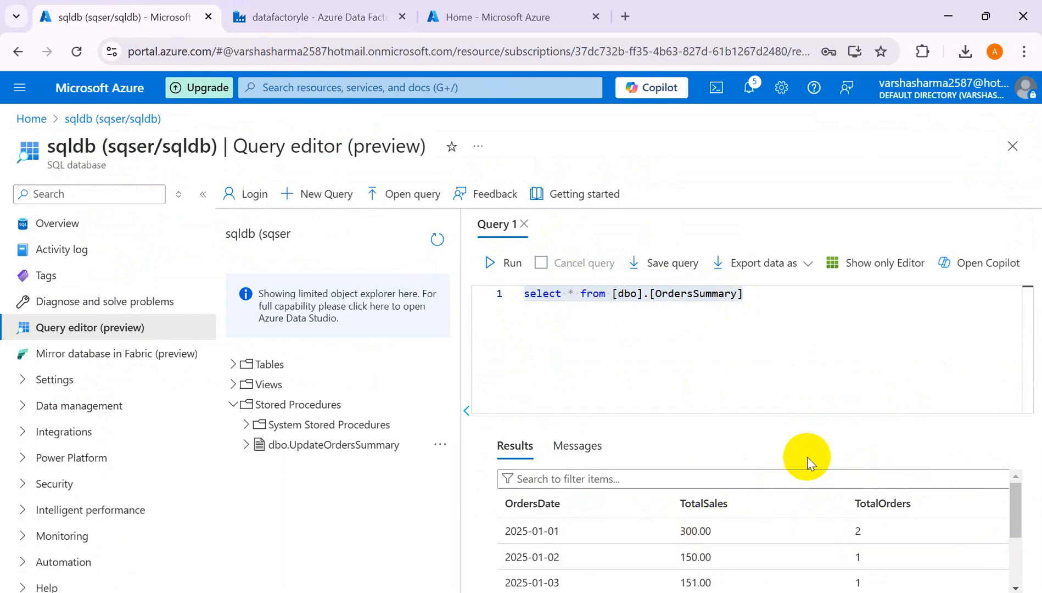
drag(1016, 536, 1015, 579)
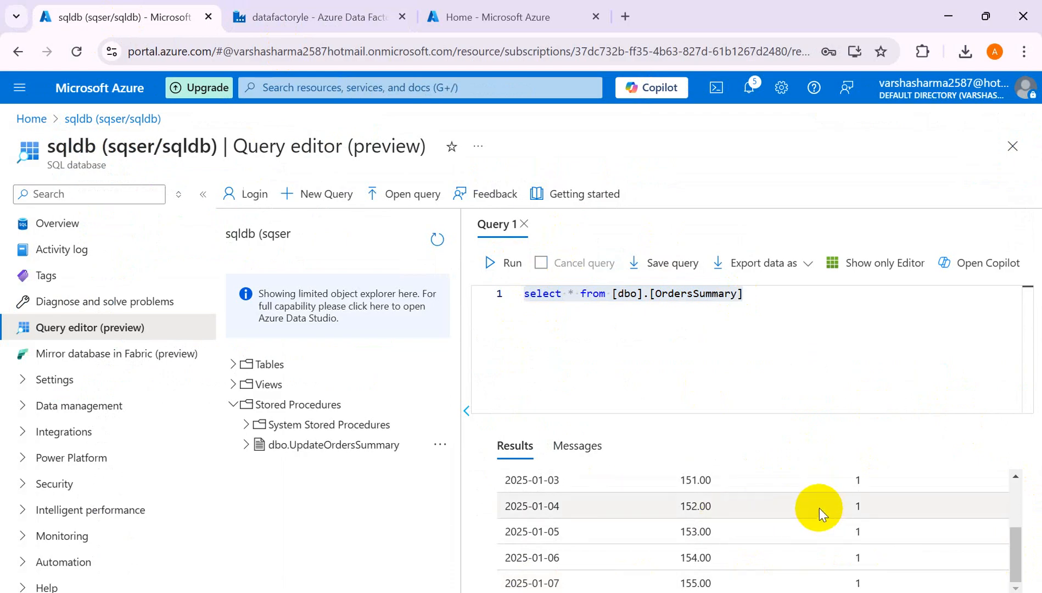
drag(1019, 563, 1015, 496)
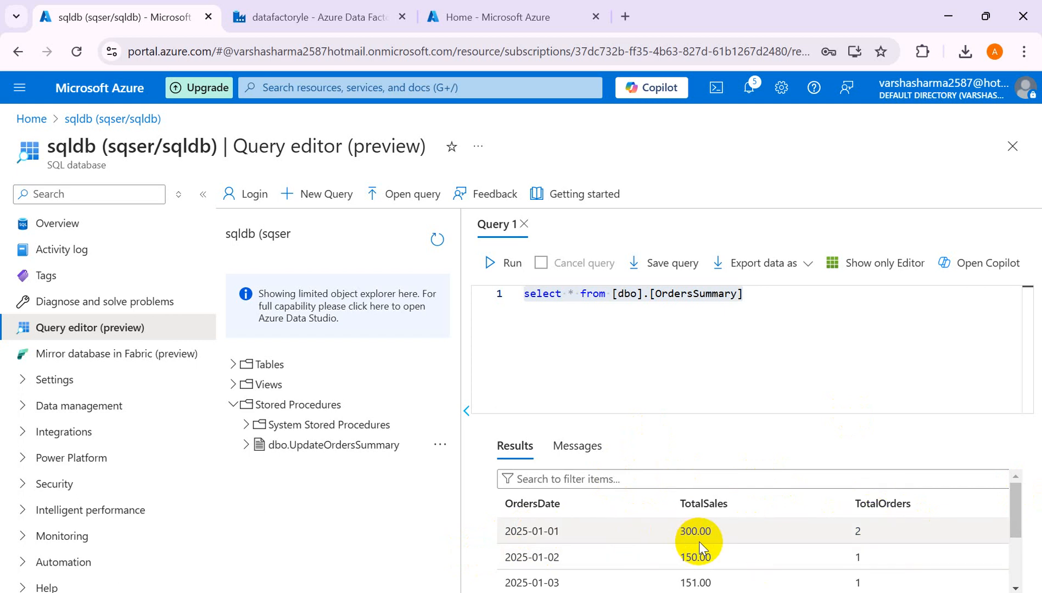
Add the query Select * from [dbo].[Orders] on a second line below the OrdersSummary query
click(765, 298)
key(Return)
text(Select )
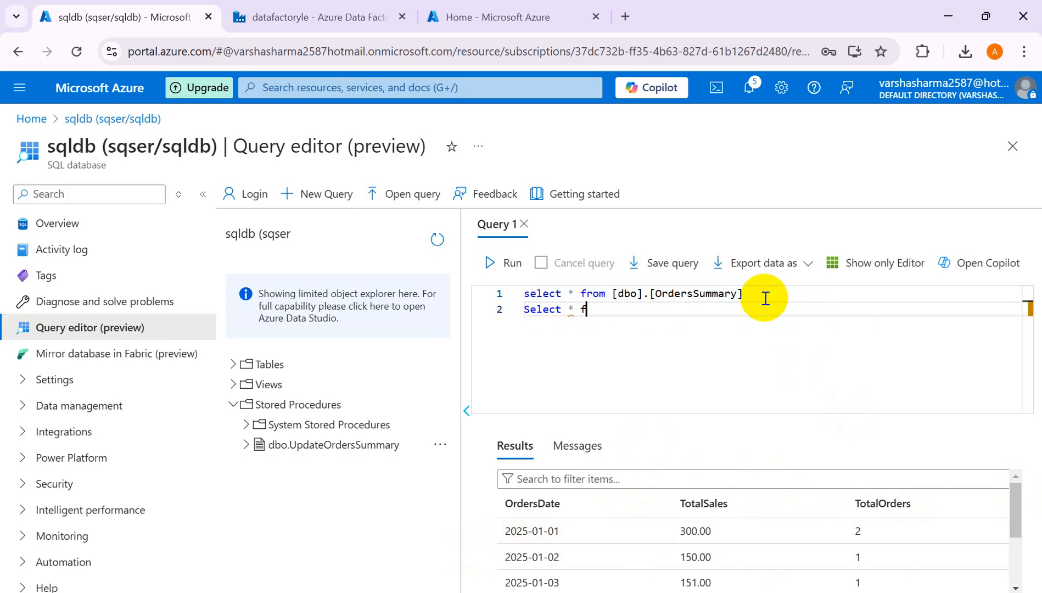
text(* from o)
key(Up)
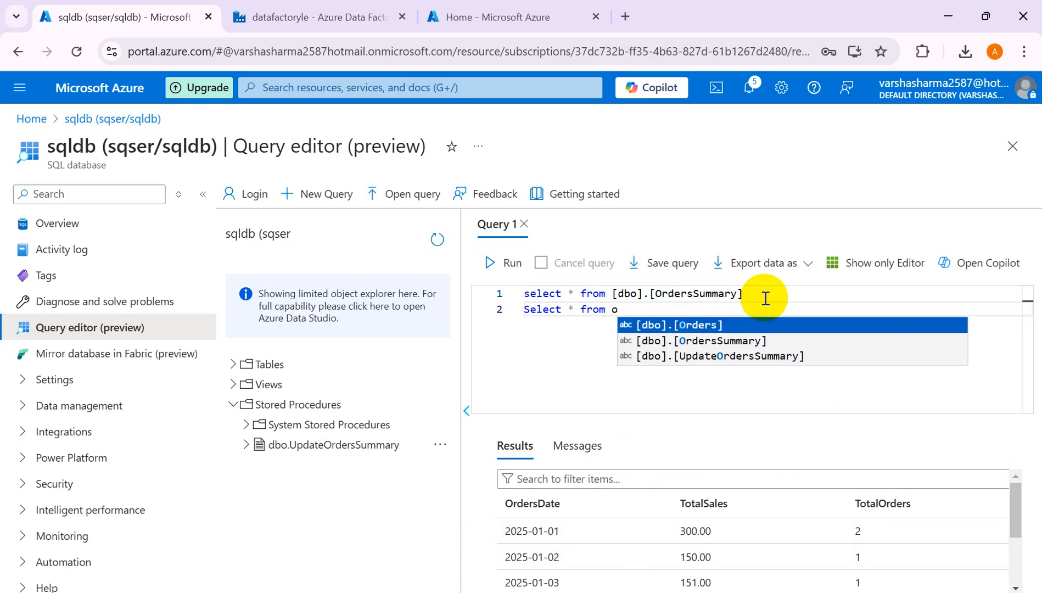
key(Return)
text(where )
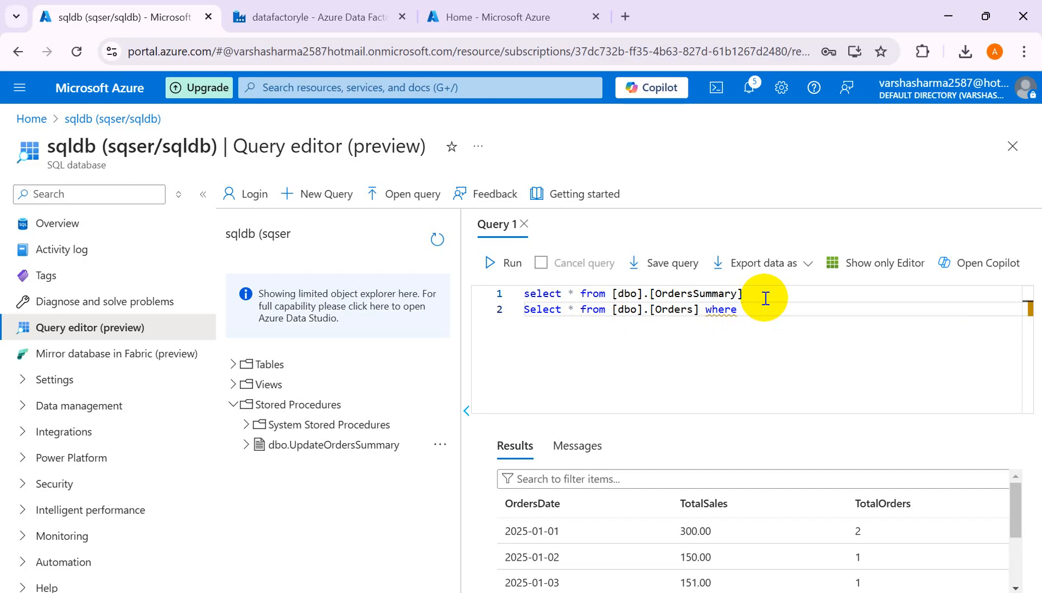
text(O)
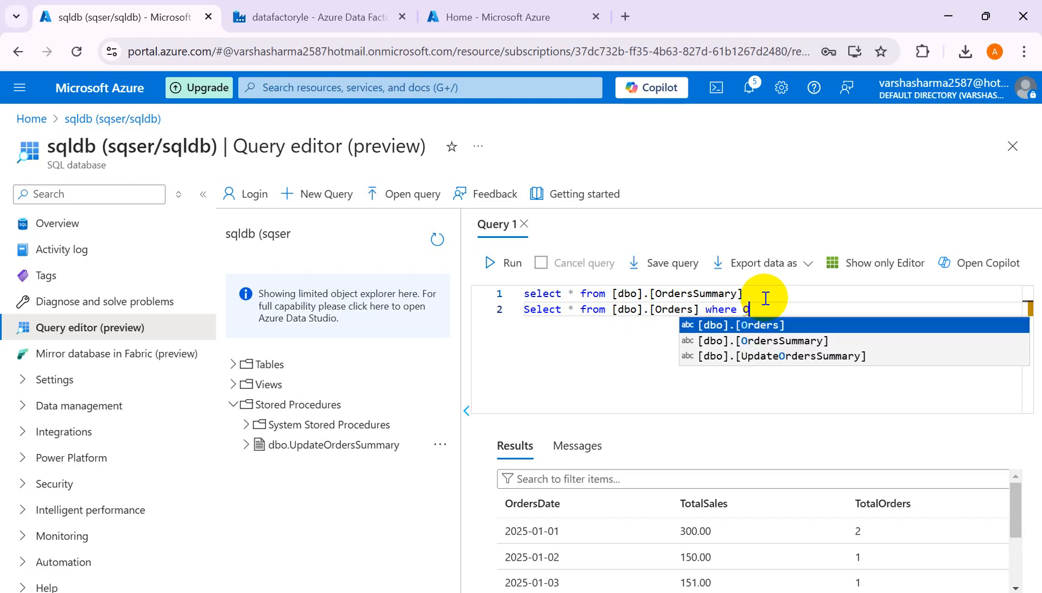
text(rder)
text(Date)
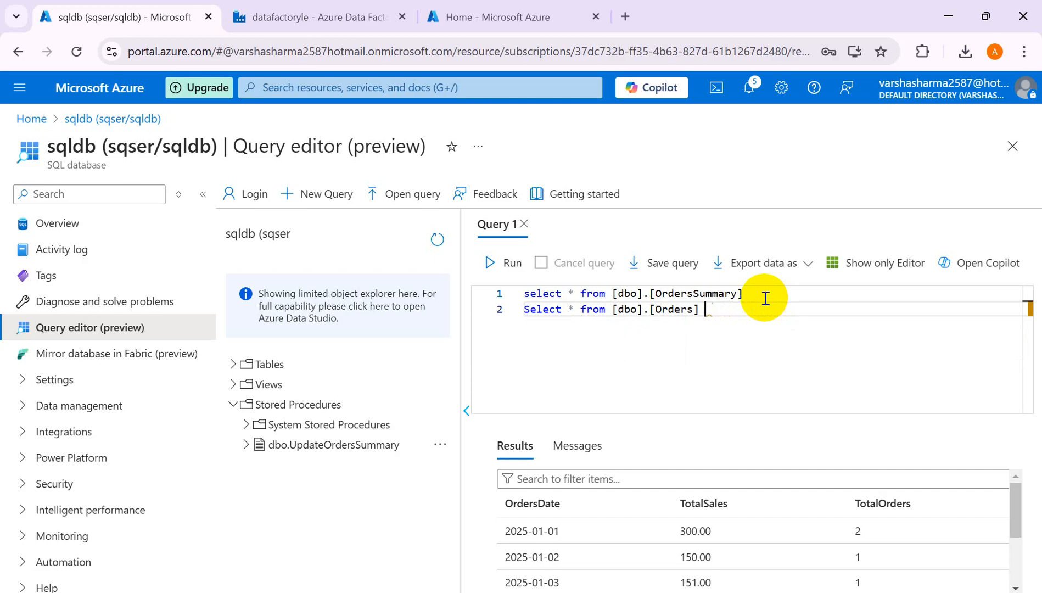
Run only the [dbo].[Orders] query and examine its OrdersDate and SalesAmount rows against the summary
drag(707, 311, 507, 306)
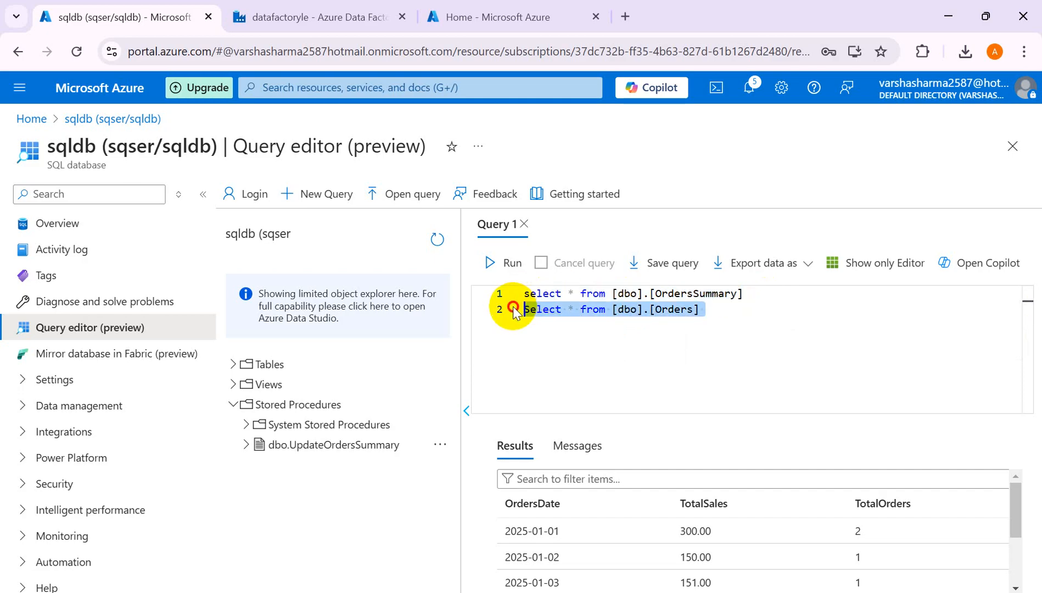
click(495, 263)
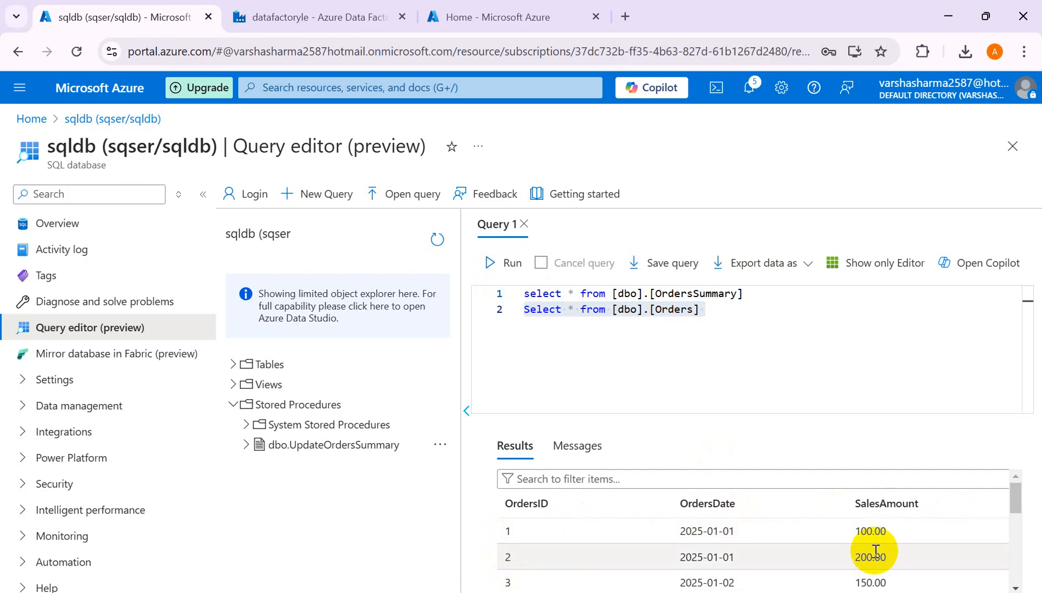
drag(750, 295, 477, 291)
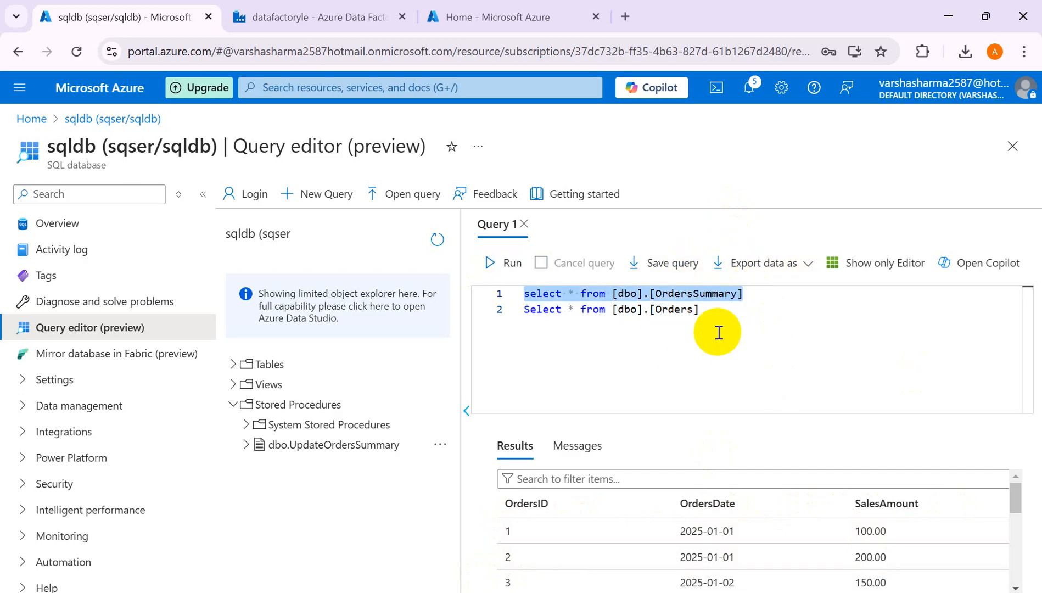
drag(1015, 505, 1016, 571)
key(alt+Tab)
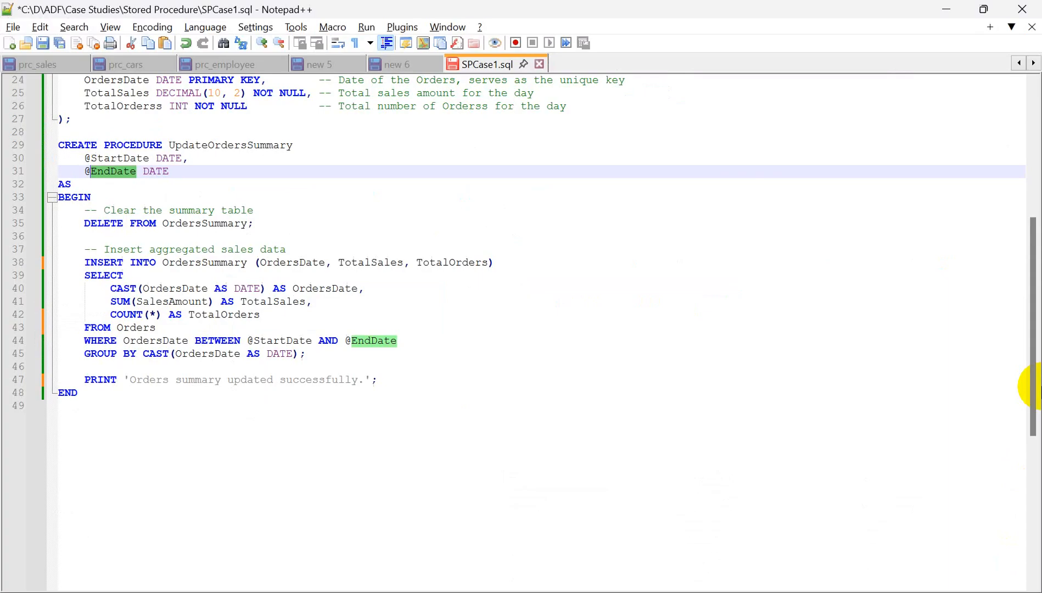
key(alt+Tab)
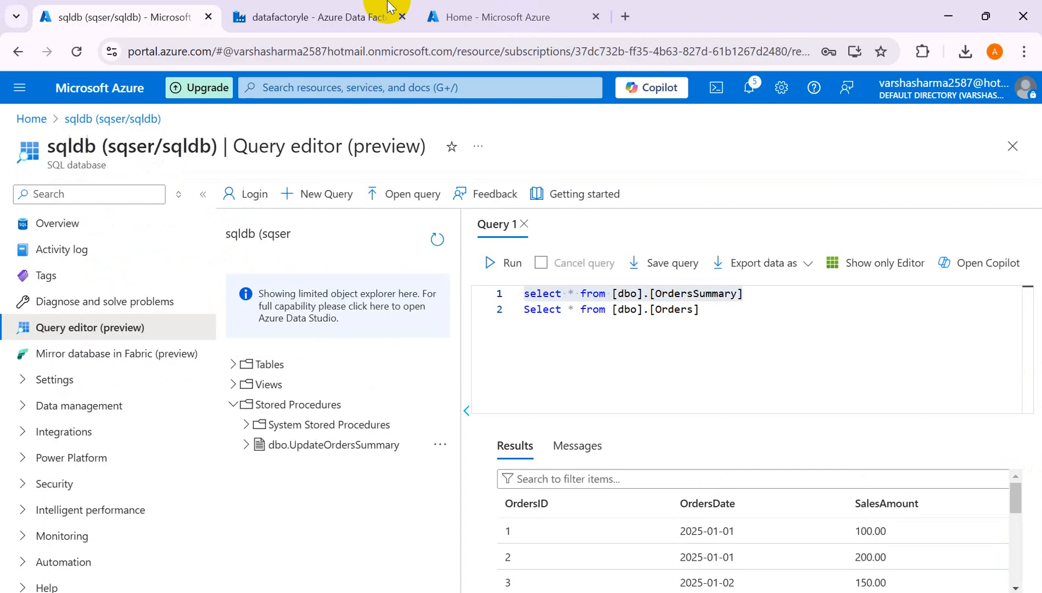
Switch to Azure Data Factory and check the stored procedure parameter values of the UpdateOrderSummary activity
click(302, 18)
click(683, 247)
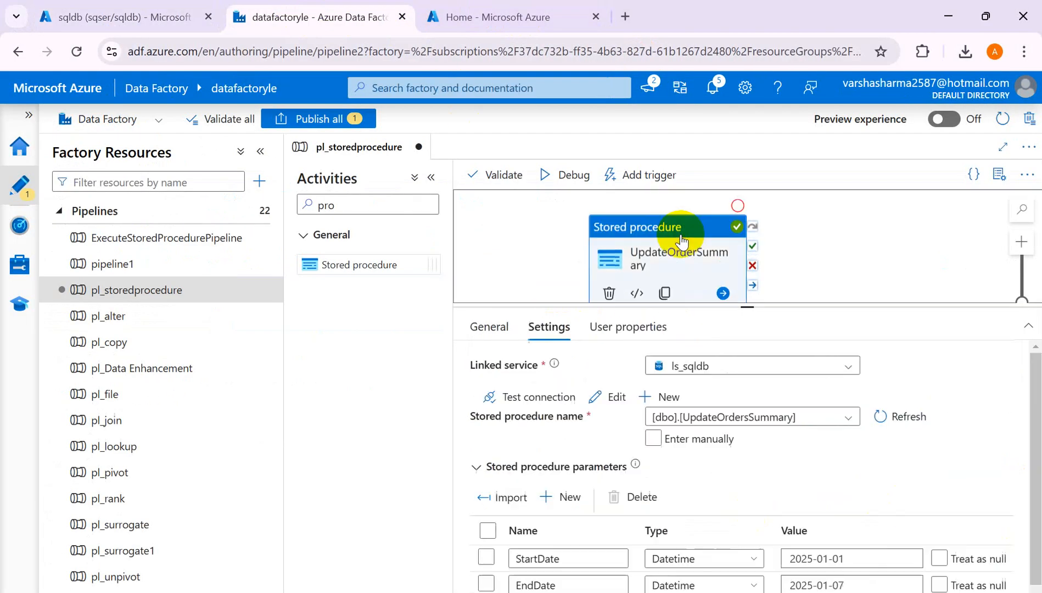
click(870, 556)
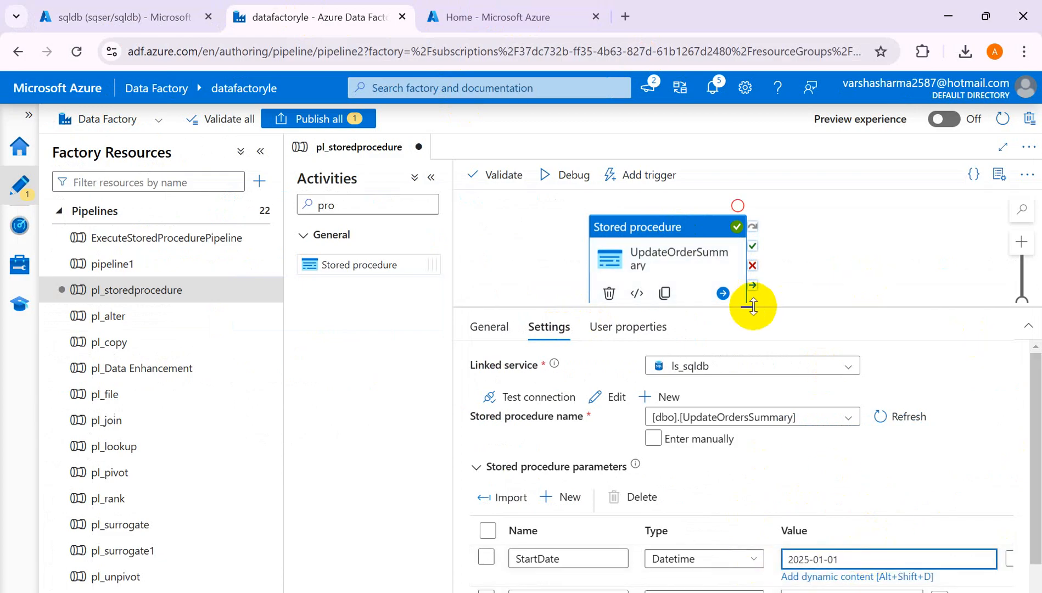
Add a pipeline parameter EnterStartDate of type String with the default value 2025-01-01 to pl_storedprocedure
drag(748, 307, 750, 349)
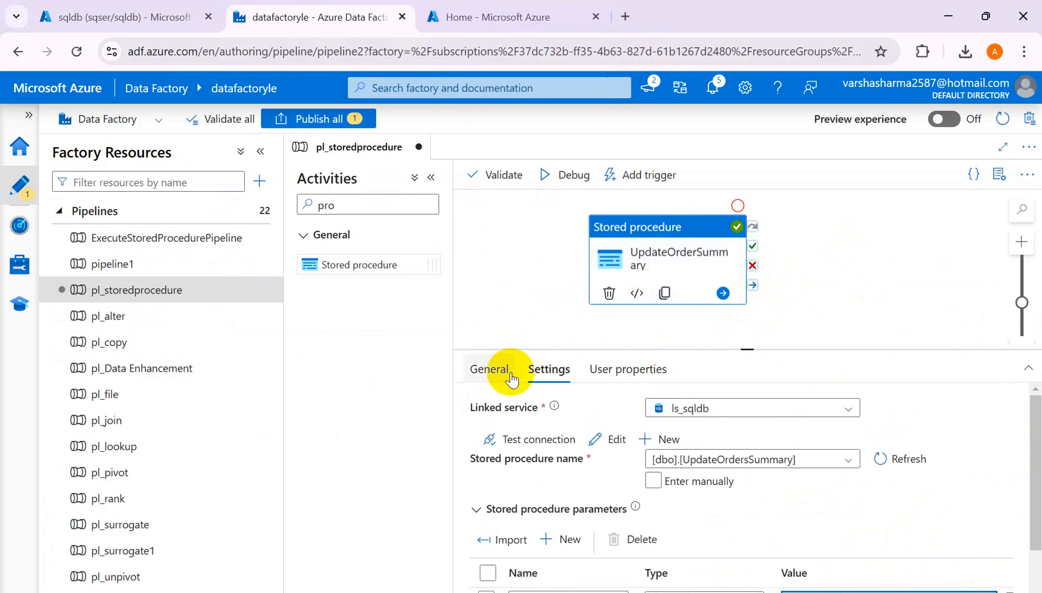
click(497, 272)
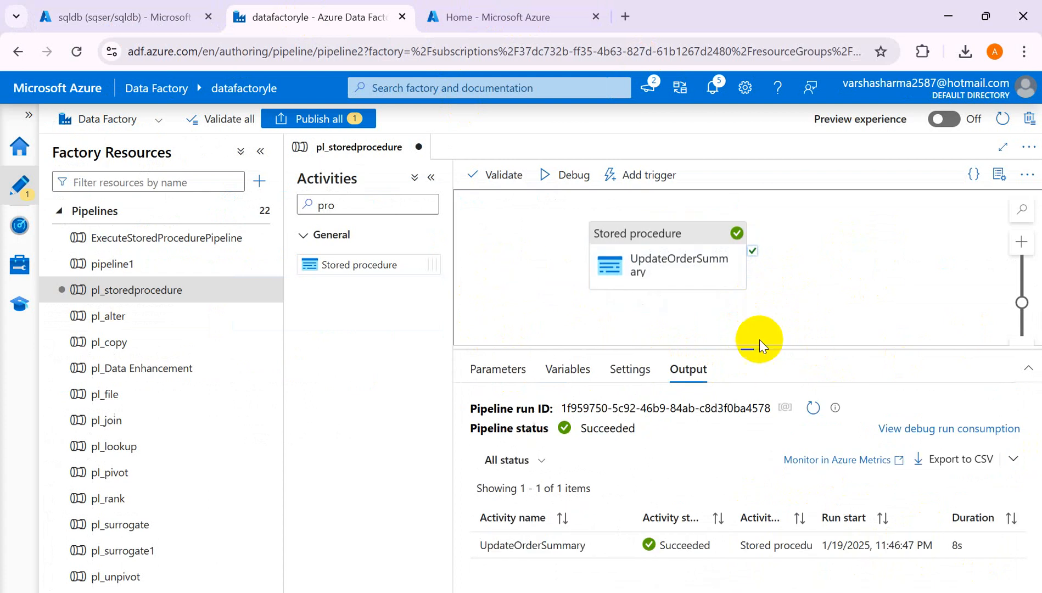
click(511, 372)
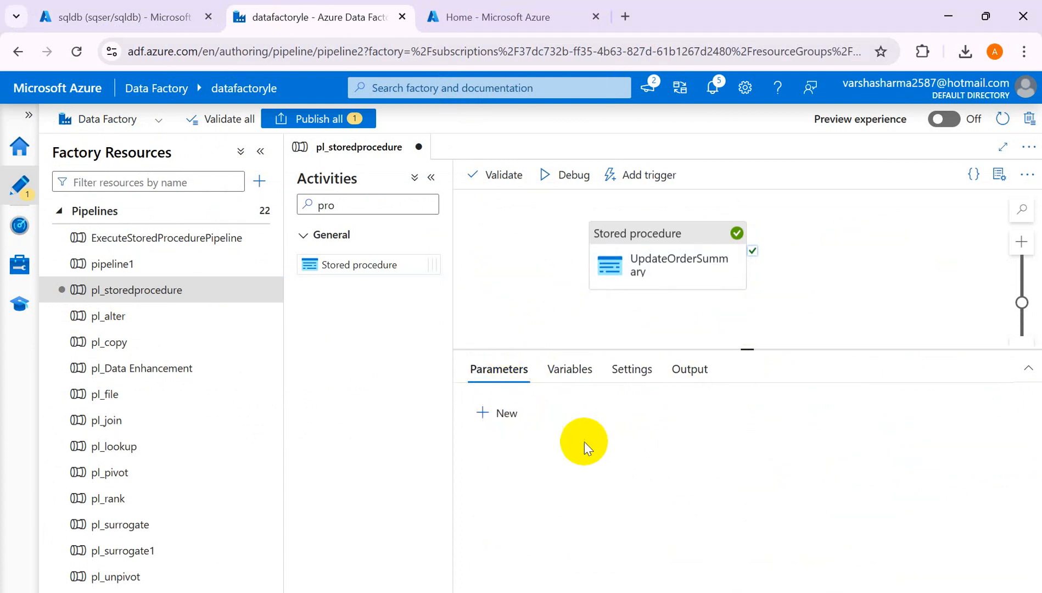
click(511, 418)
click(541, 471)
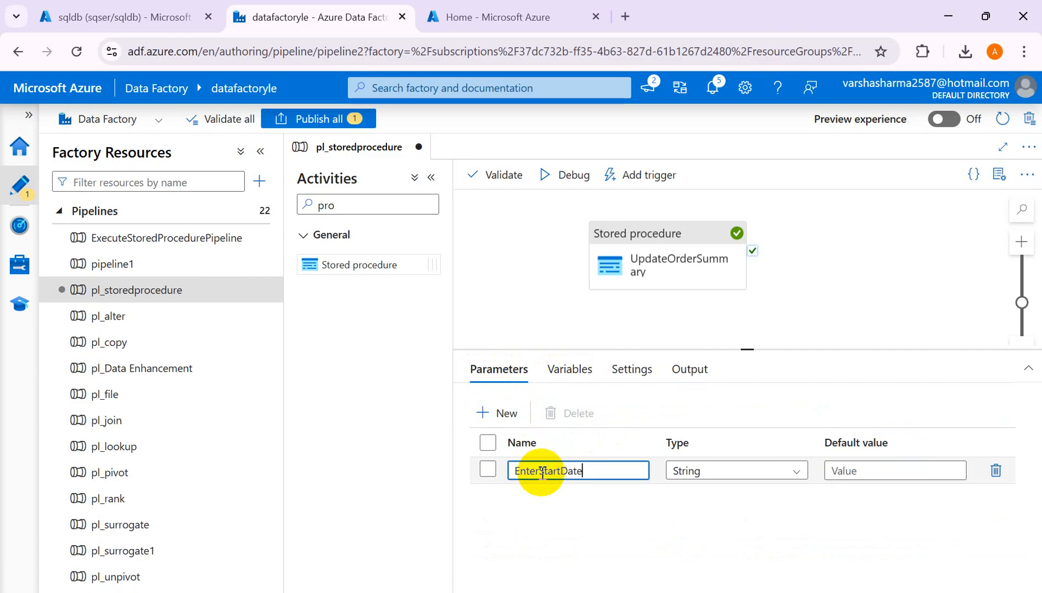
click(796, 474)
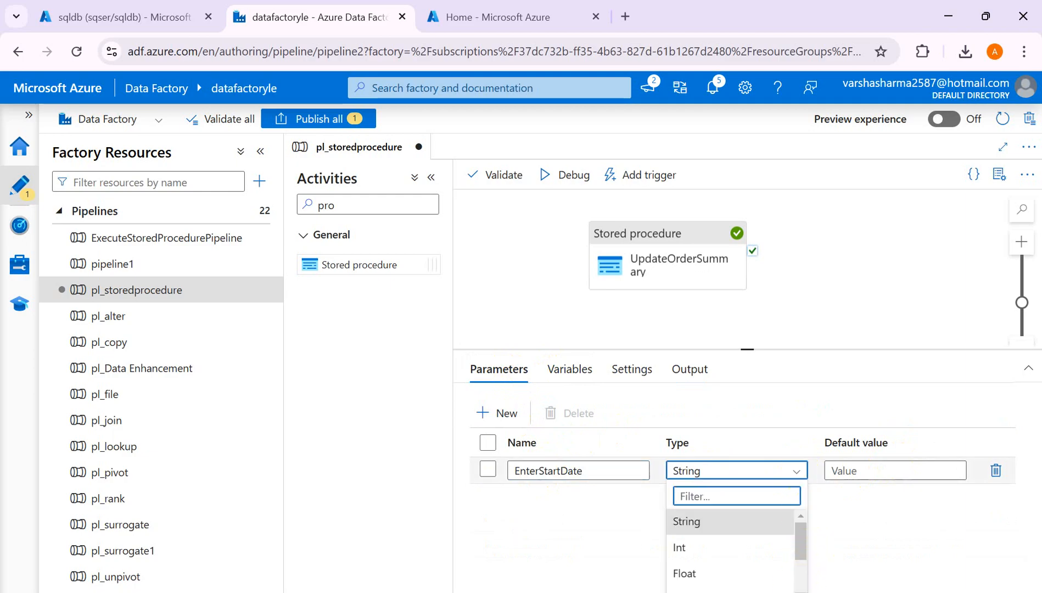
scroll(731, 549, down, 3)
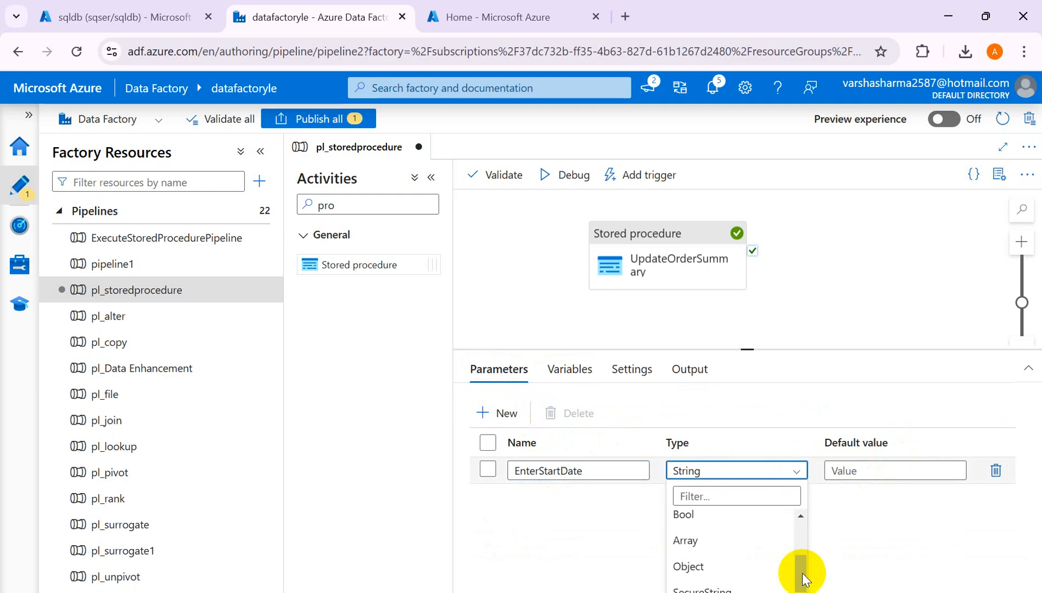
drag(803, 570, 803, 507)
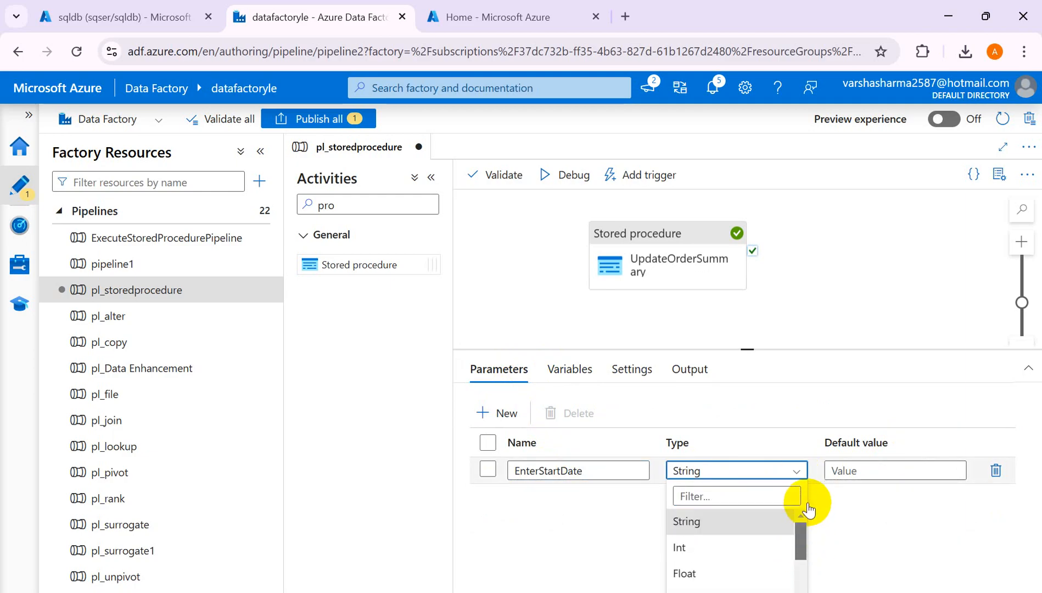
click(700, 521)
click(863, 471)
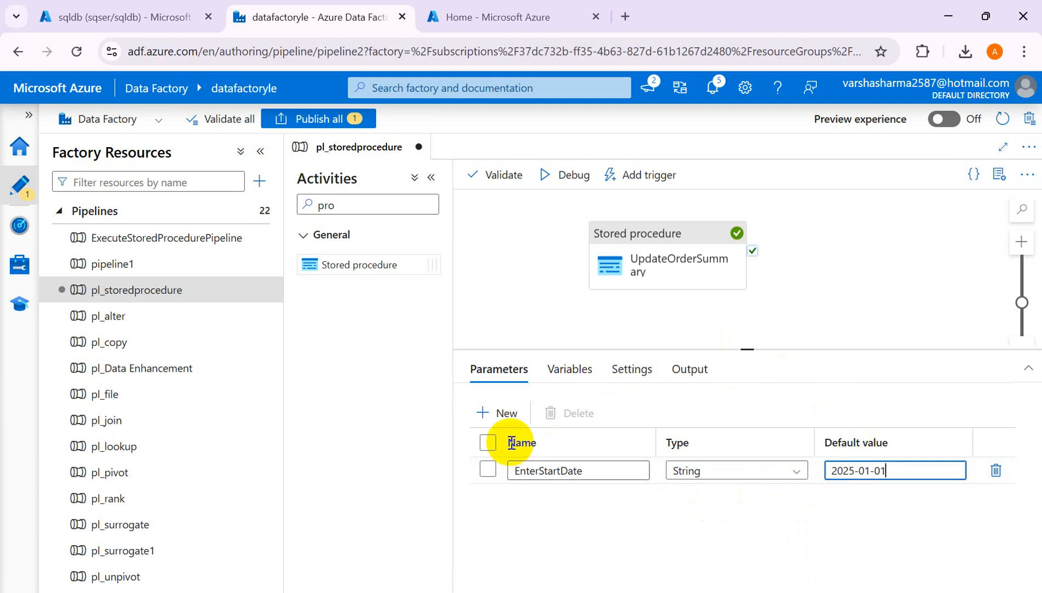
Add a second pipeline parameter EnterEndDate of type String with the default value 2025-01-31
click(504, 417)
click(535, 497)
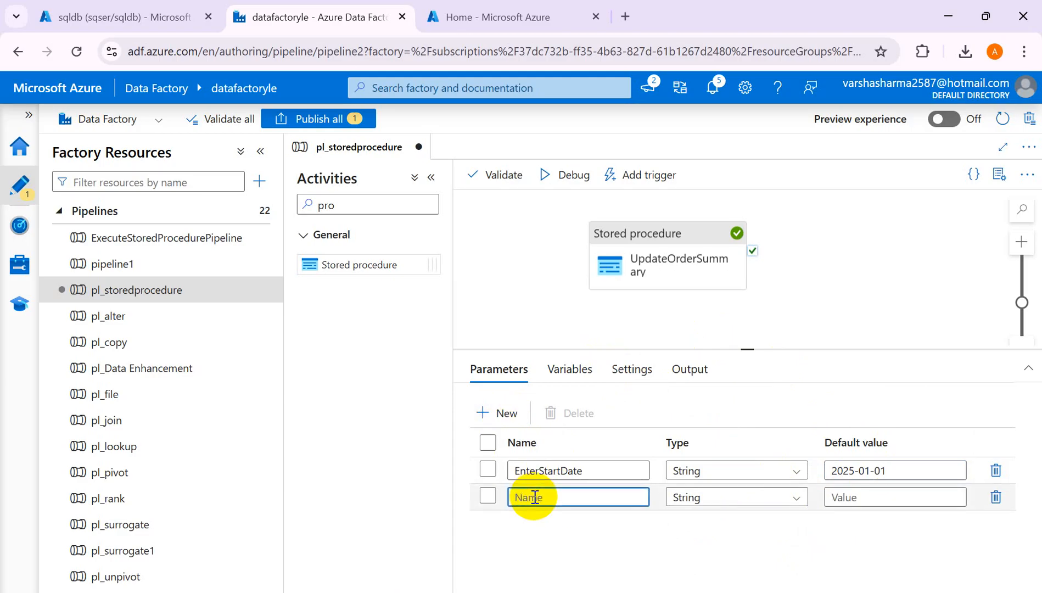
text(EnterEndDate)
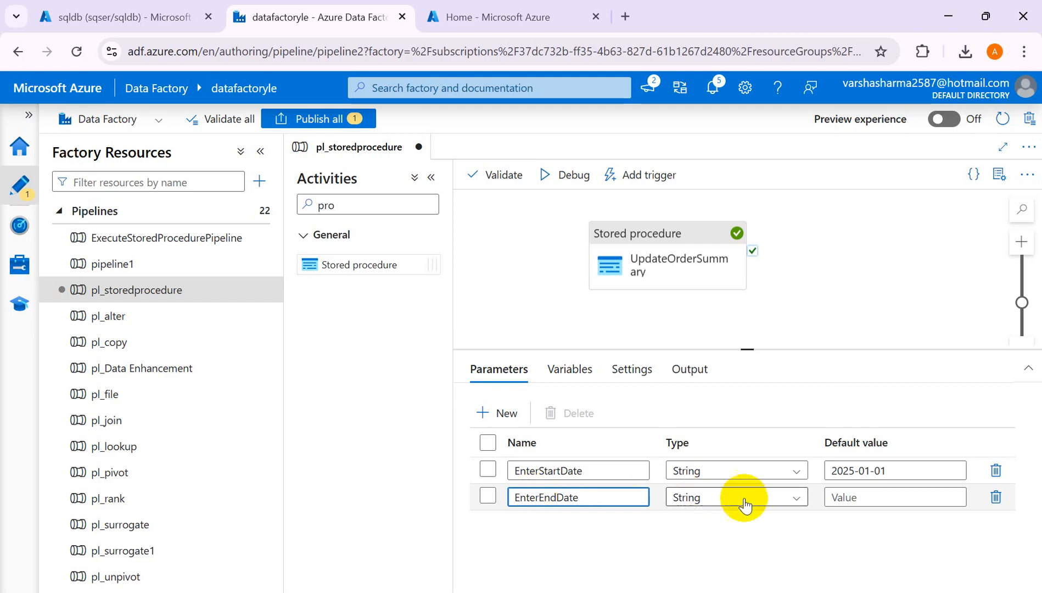
click(844, 496)
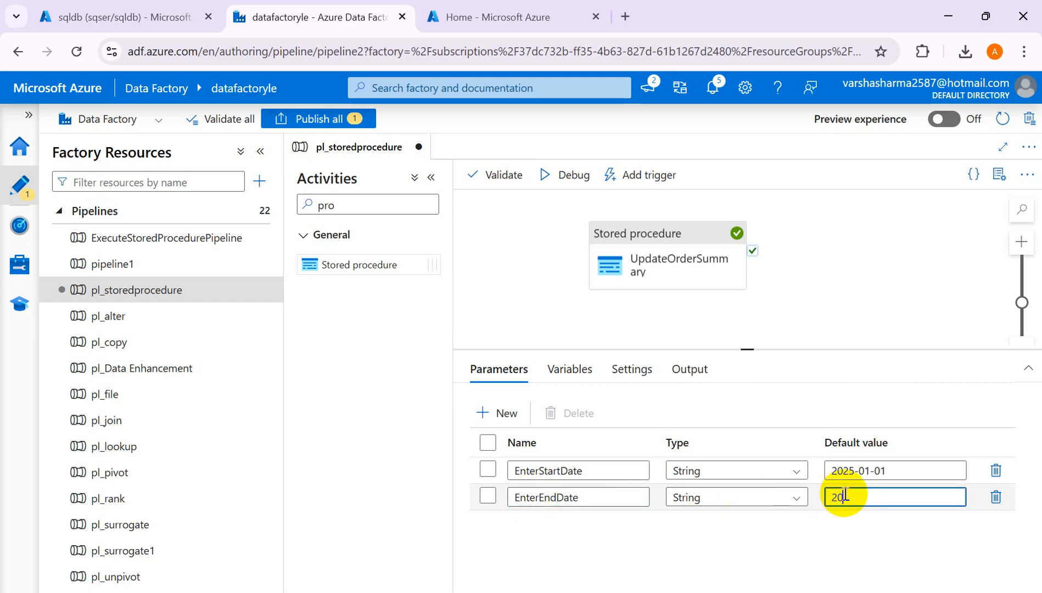
text(2025-01-31)
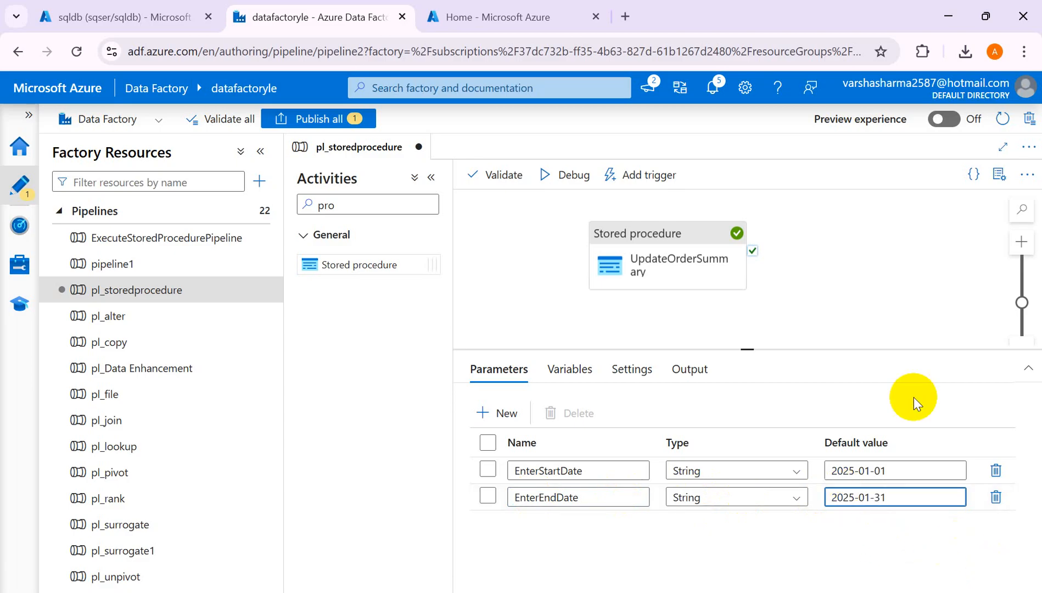
click(638, 242)
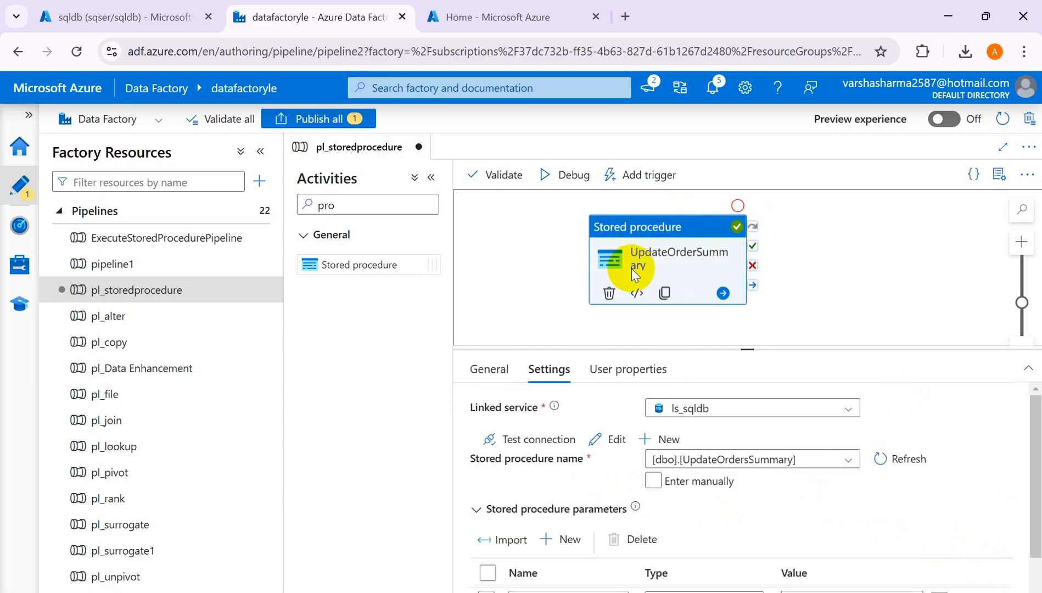
drag(1031, 490, 1024, 544)
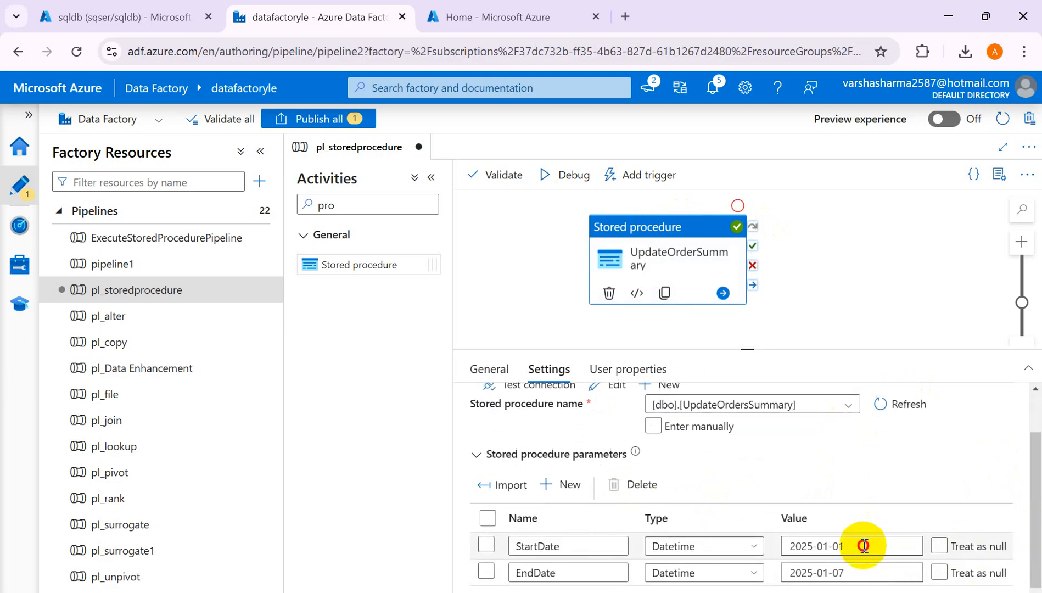
click(866, 544)
key(BackSpace)
key(BackSpace)
key(BackSpace)
key(BackSpace)
key(BackSpace)
key(BackSpace)
key(BackSpace)
key(BackSpace)
key(BackSpace)
key(BackSpace)
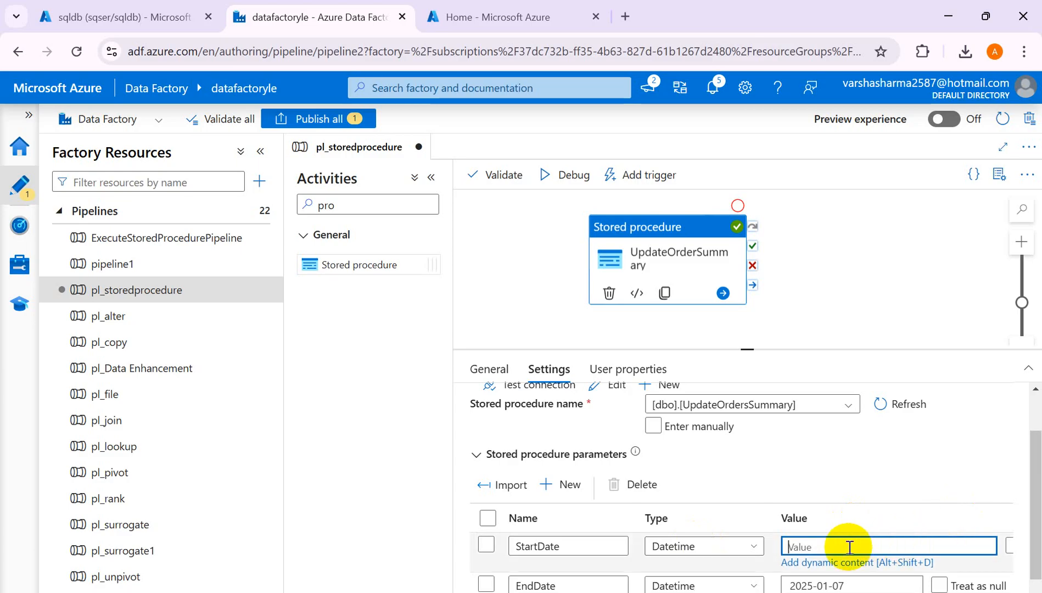
click(809, 564)
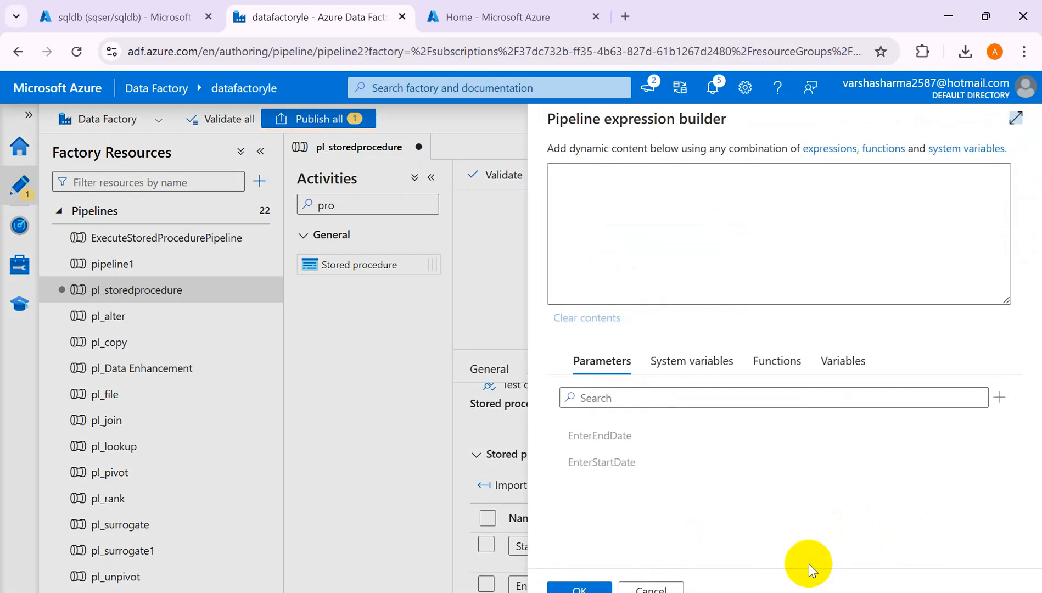
click(610, 475)
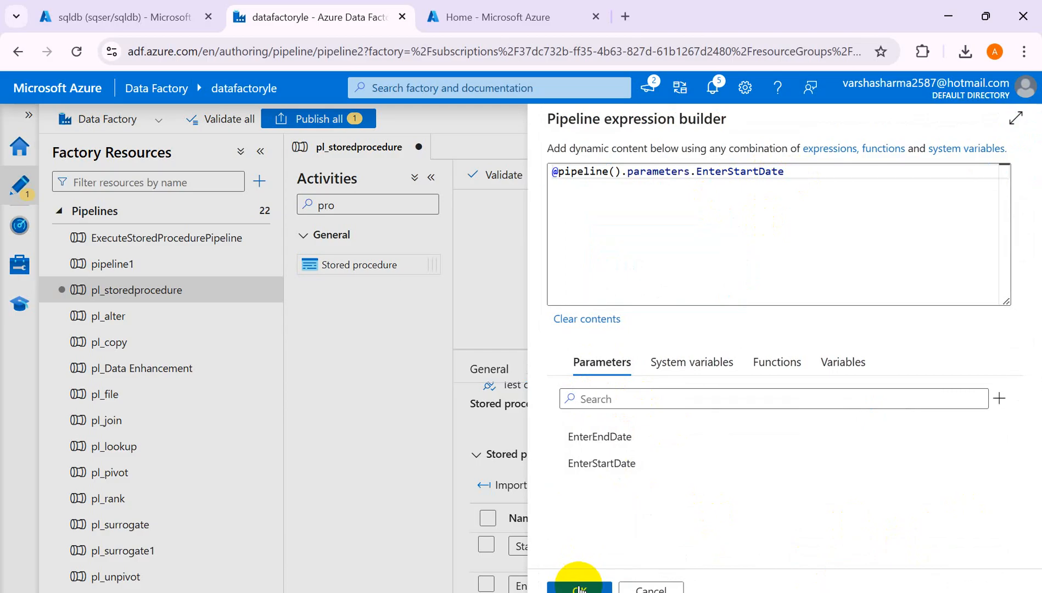
Look through the conversion functions in the expression builder and accept the EnterStartDate expression
click(777, 362)
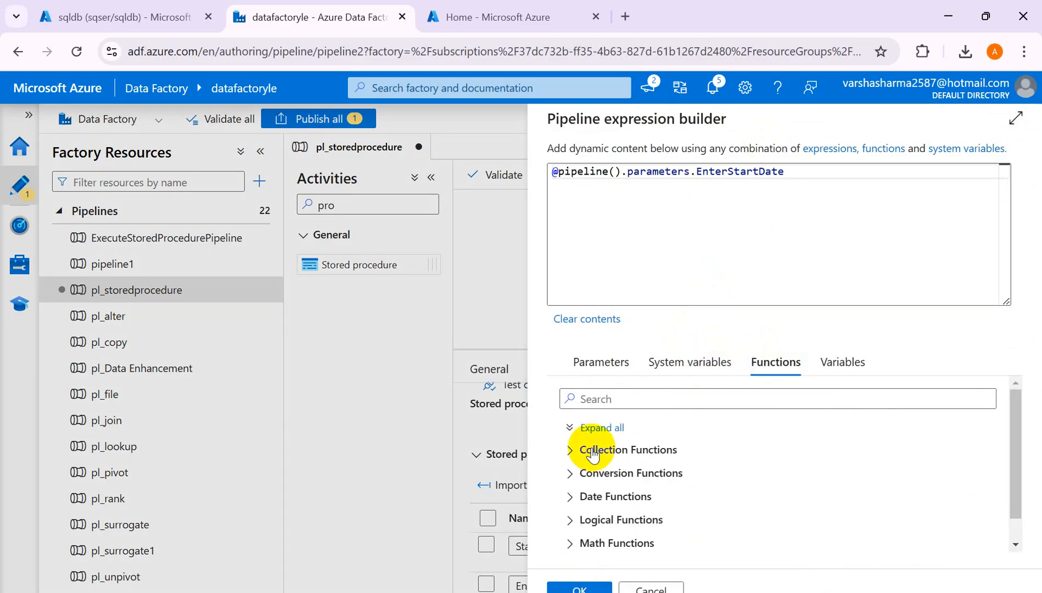
click(582, 477)
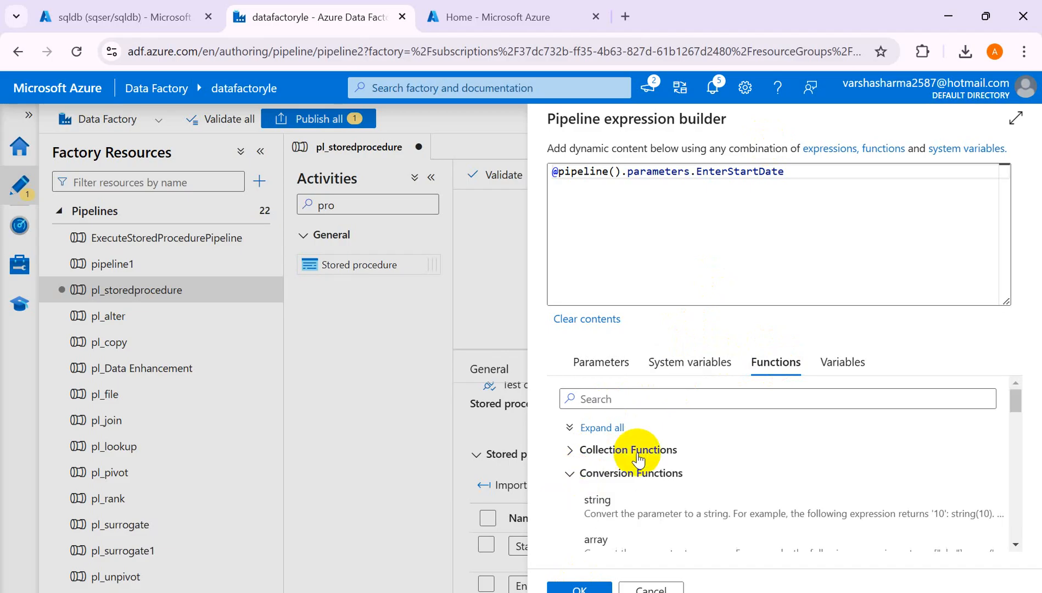
drag(1016, 399, 1026, 240)
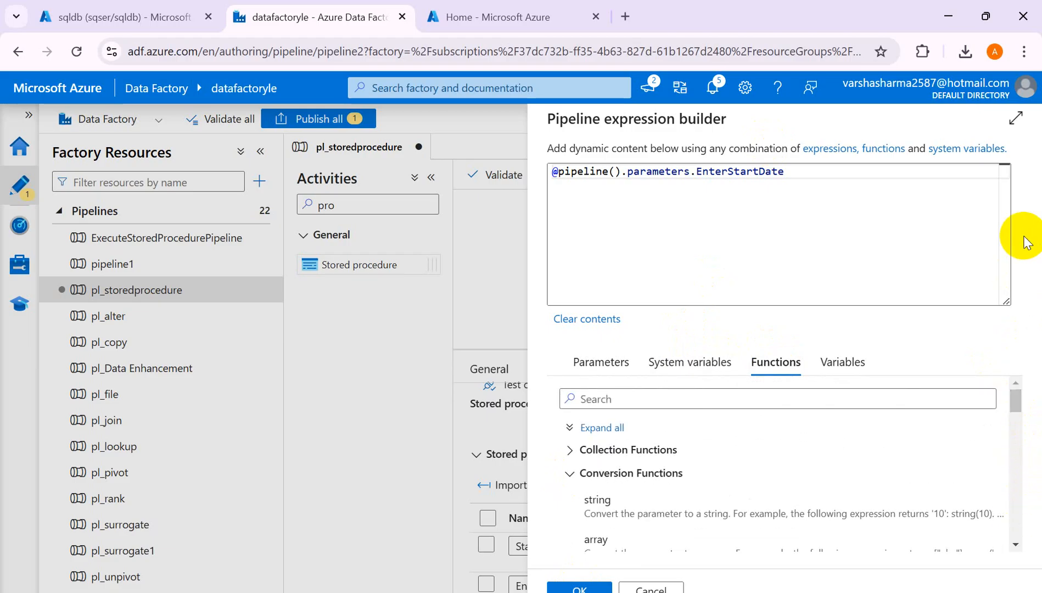
click(713, 171)
click(579, 587)
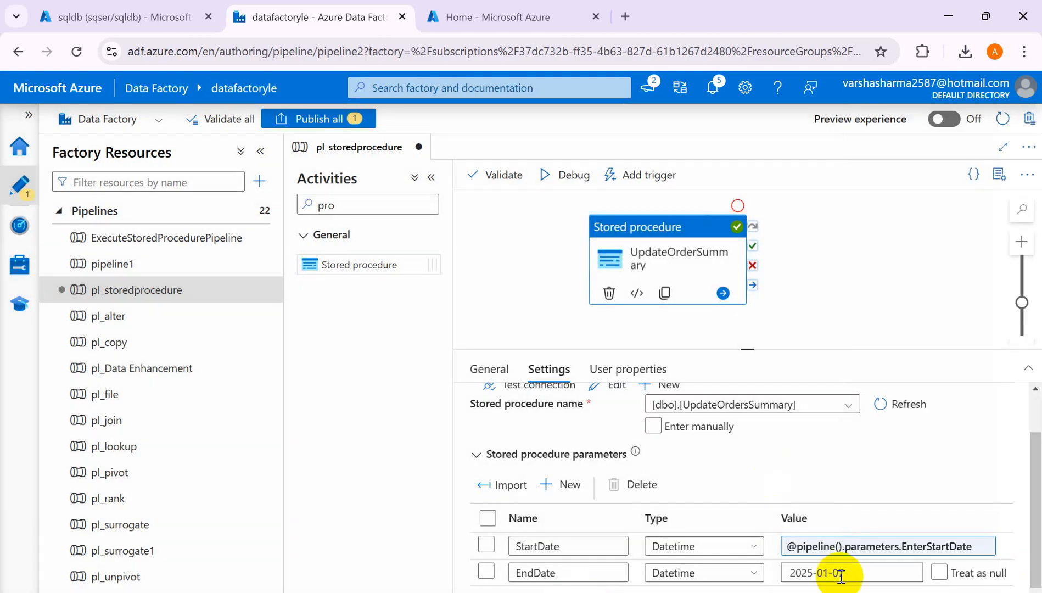
click(850, 572)
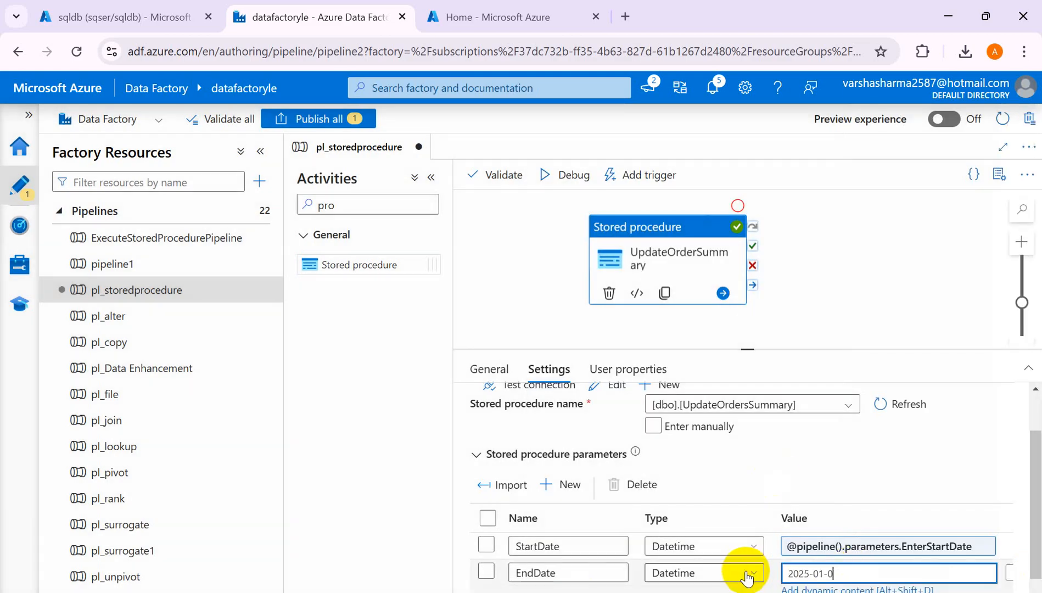
key(BackSpace)
key(BackSpace)
key(BackSpace)
key(BackSpace)
key(BackSpace)
key(BackSpace)
key(BackSpace)
key(BackSpace)
key(BackSpace)
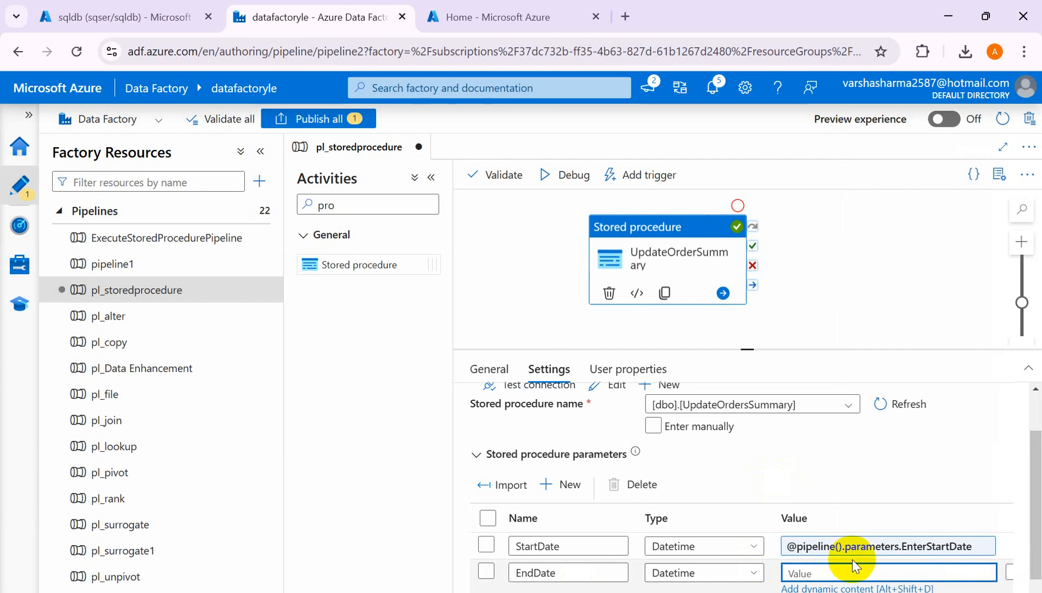
click(812, 586)
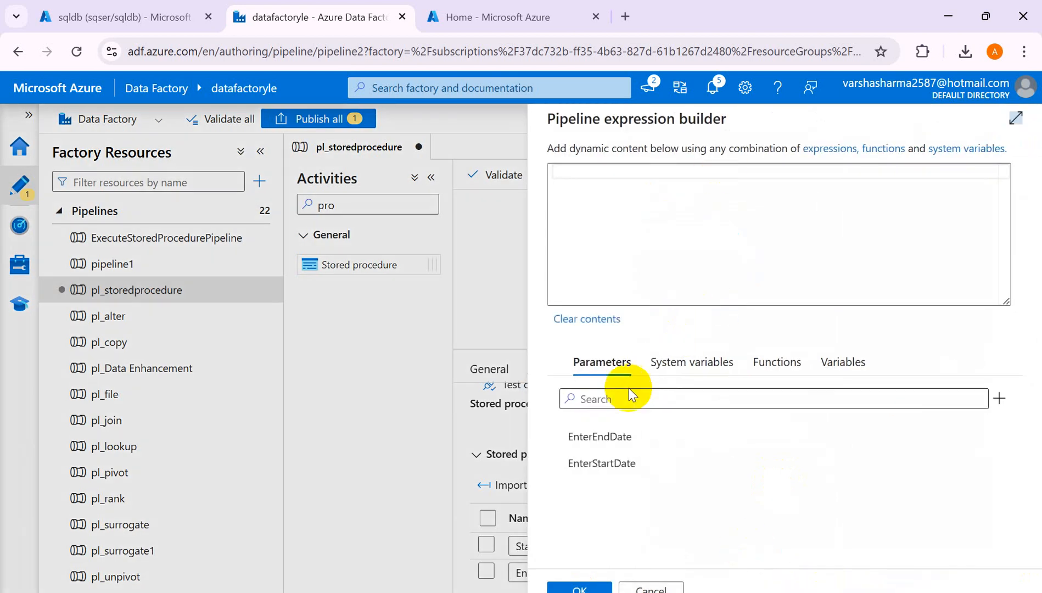
click(593, 436)
click(568, 586)
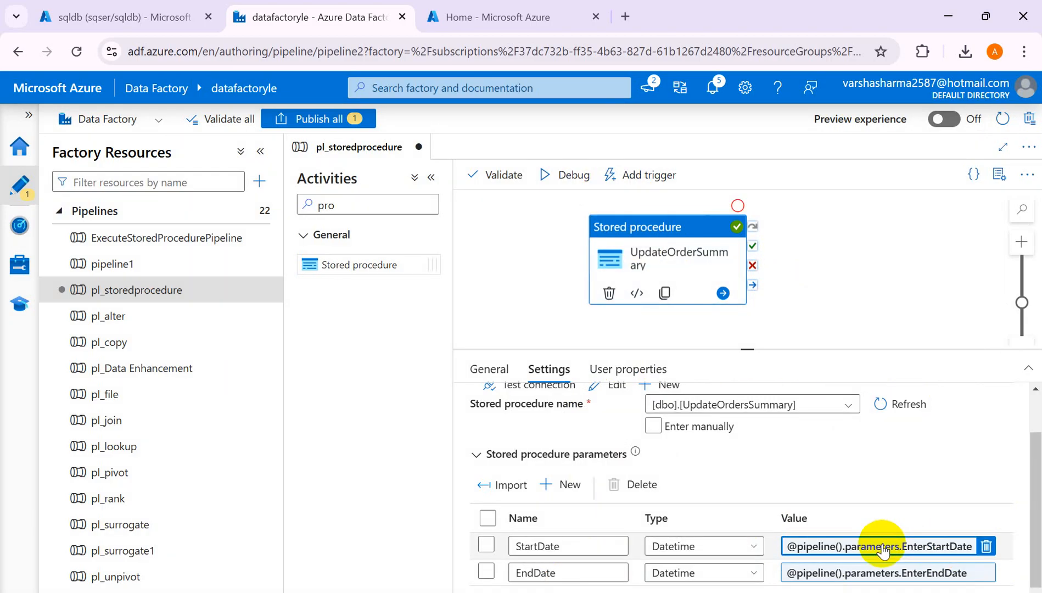
Debug pl_storedprocedure with EnterStartDate 2025-01-01 and EnterEndDate 2025-01-31, and refresh the run output to check its status
click(569, 175)
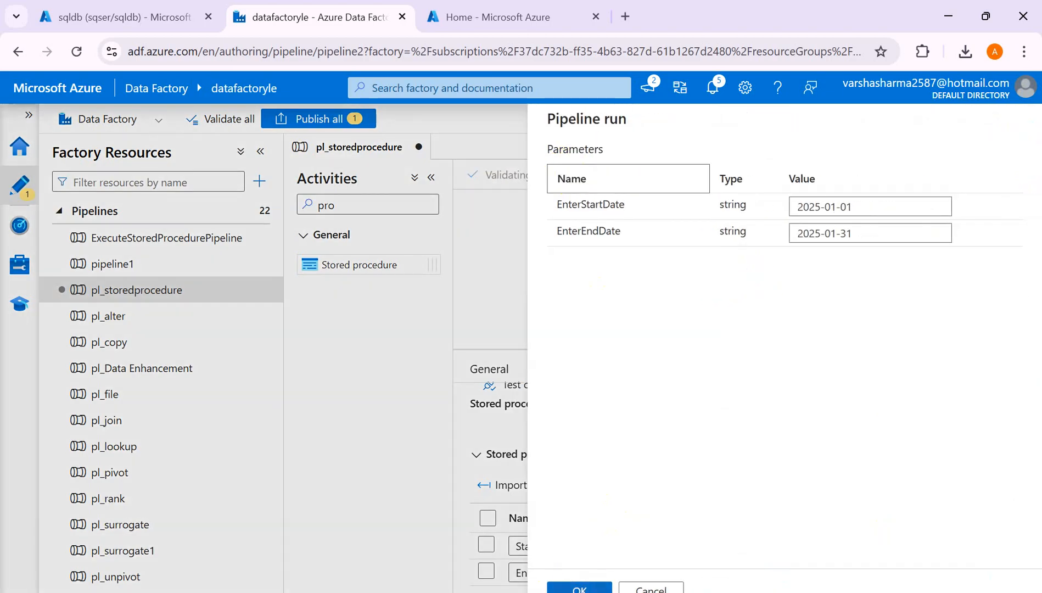
click(582, 587)
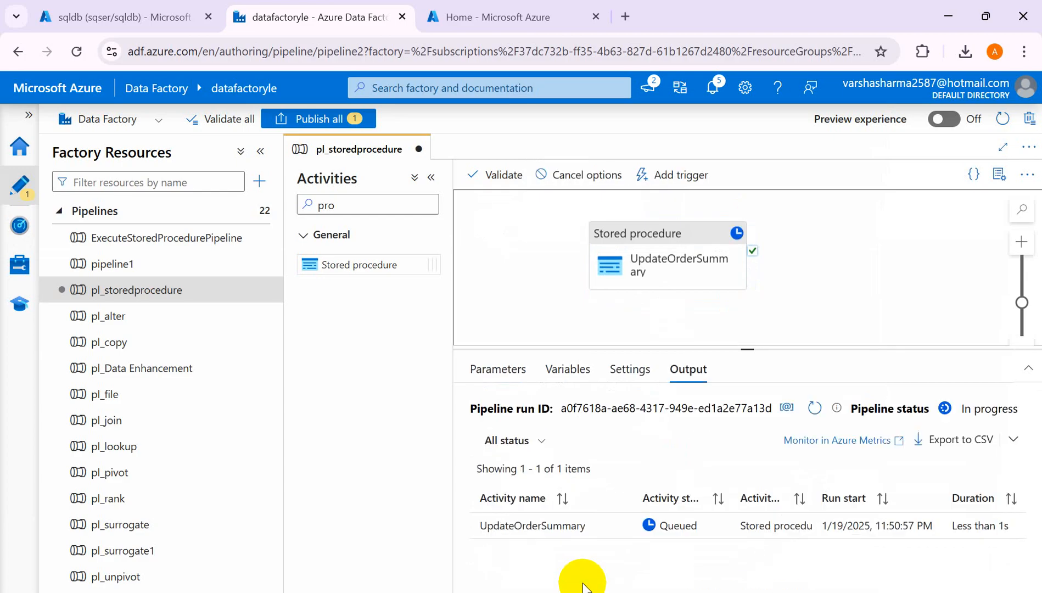
click(815, 408)
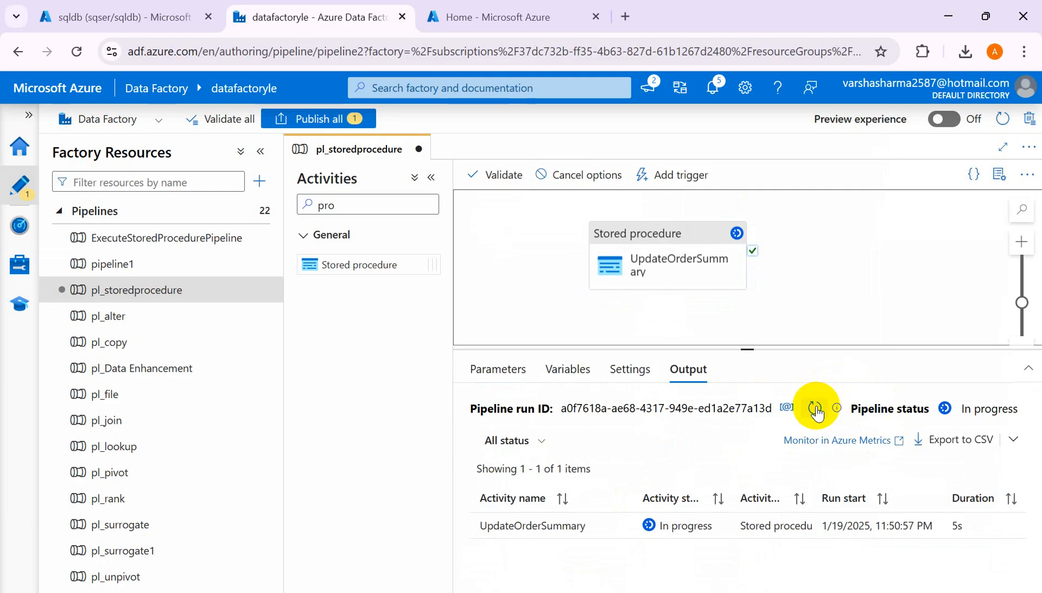
click(815, 409)
click(815, 408)
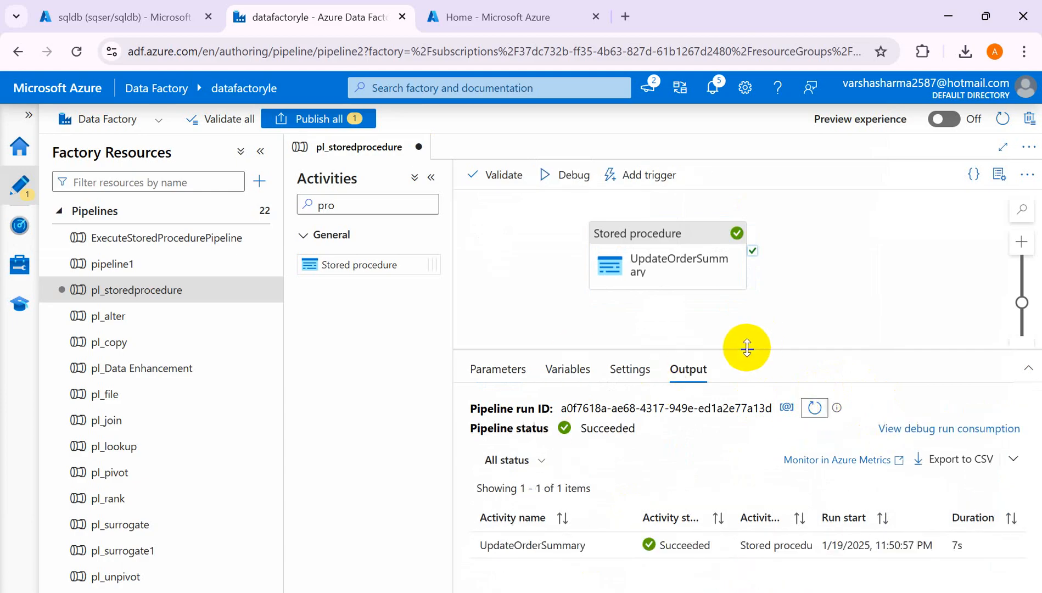
drag(747, 347, 746, 307)
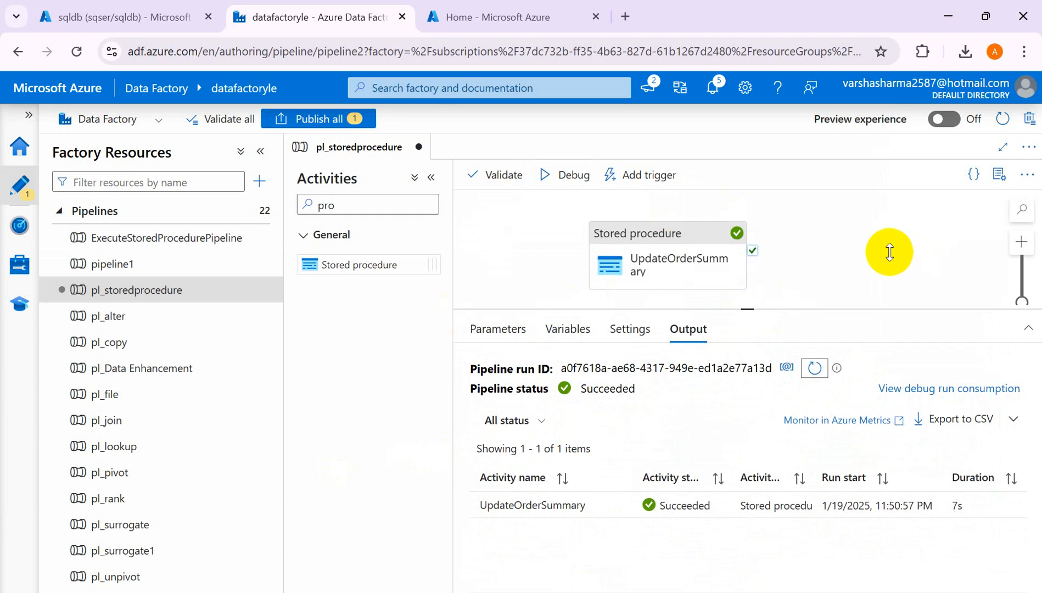
mouse_move(601, 506)
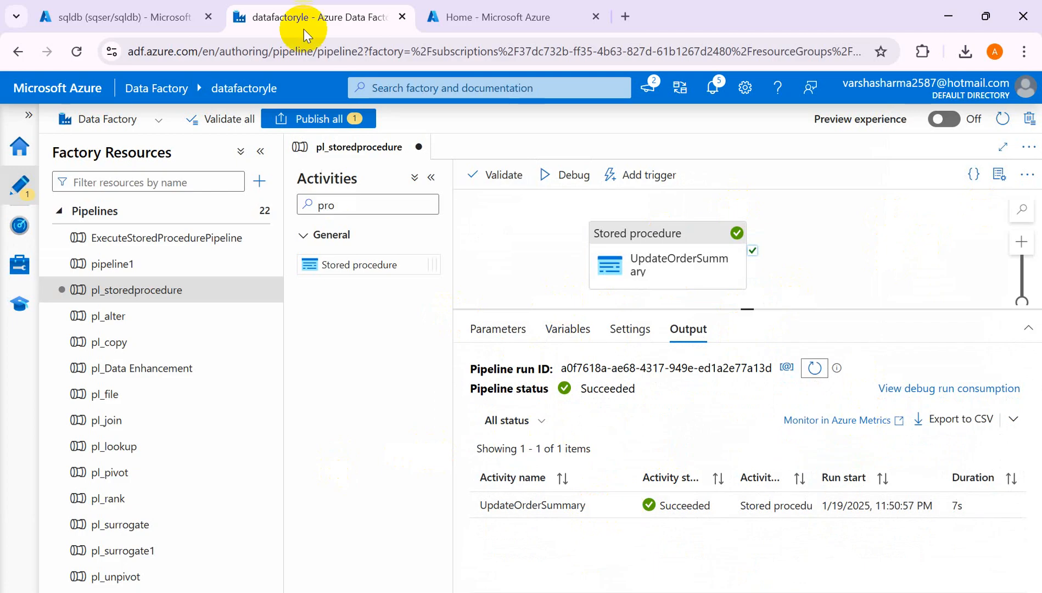
Switch to the sqldb query editor, run only the [dbo].[OrdersSummary] query and examine the summary rows
click(66, 16)
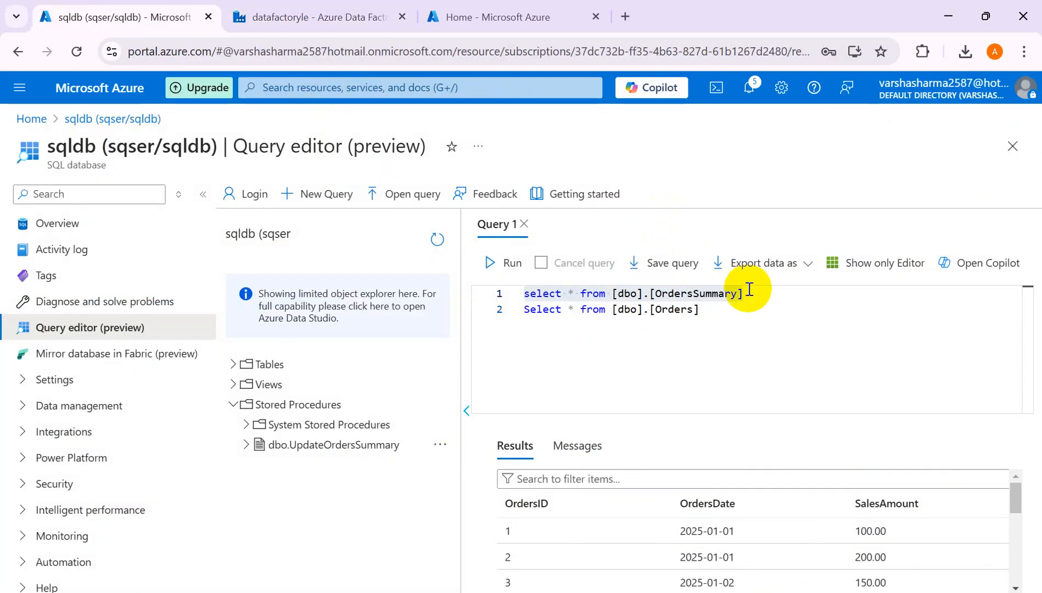
drag(751, 293, 525, 294)
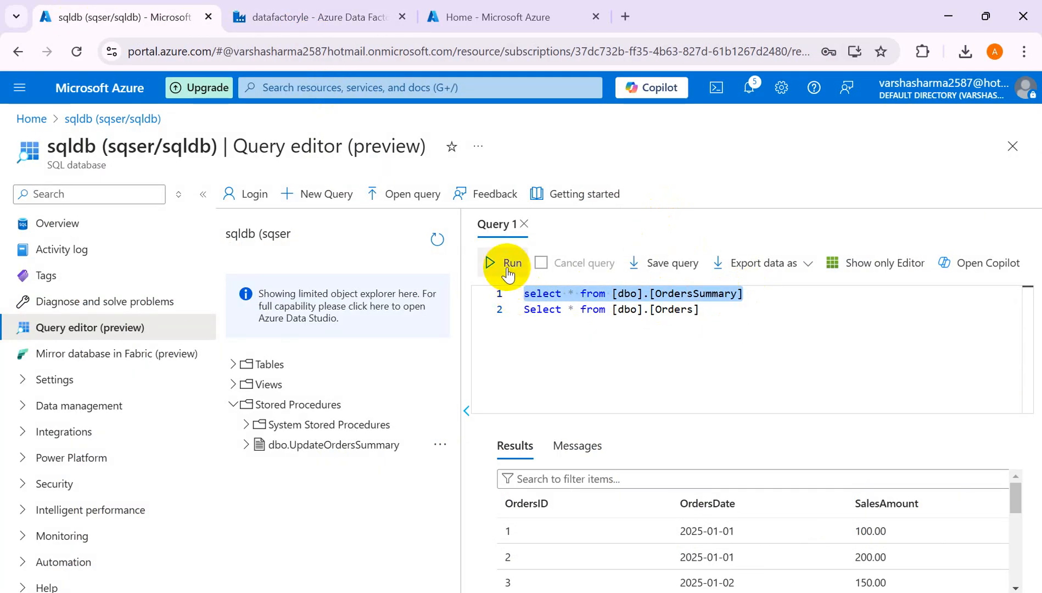
click(506, 263)
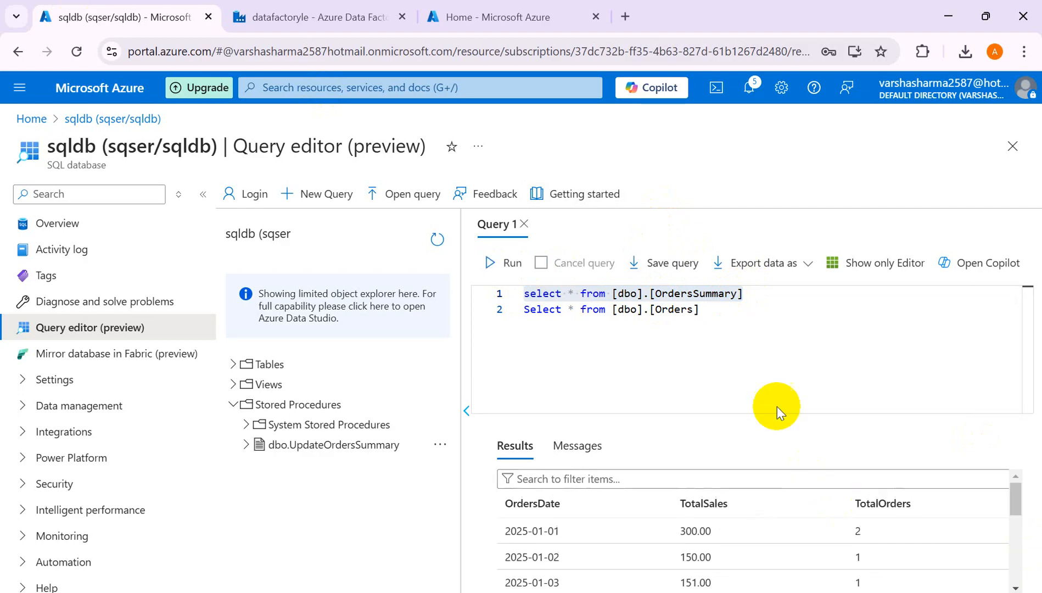
mouse_move(1014, 512)
mouse_down()
mouse_move(1015, 586)
mouse_move(1016, 506)
mouse_up()
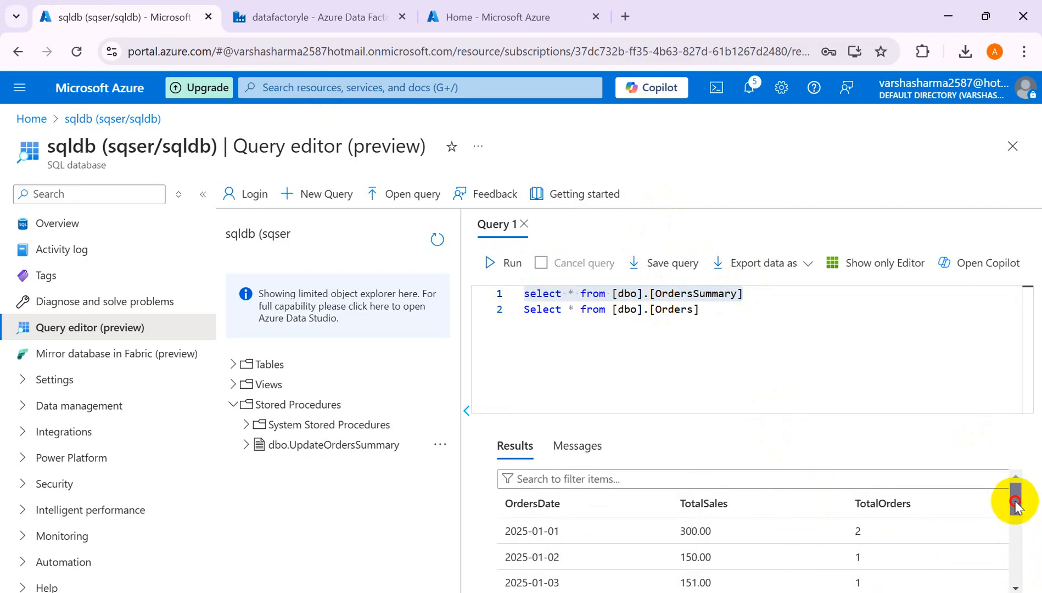
Change the OrdersSummary query to select count(*) from [dbo].[OrdersSummary] and run only that statement
click(567, 292)
text(coun)
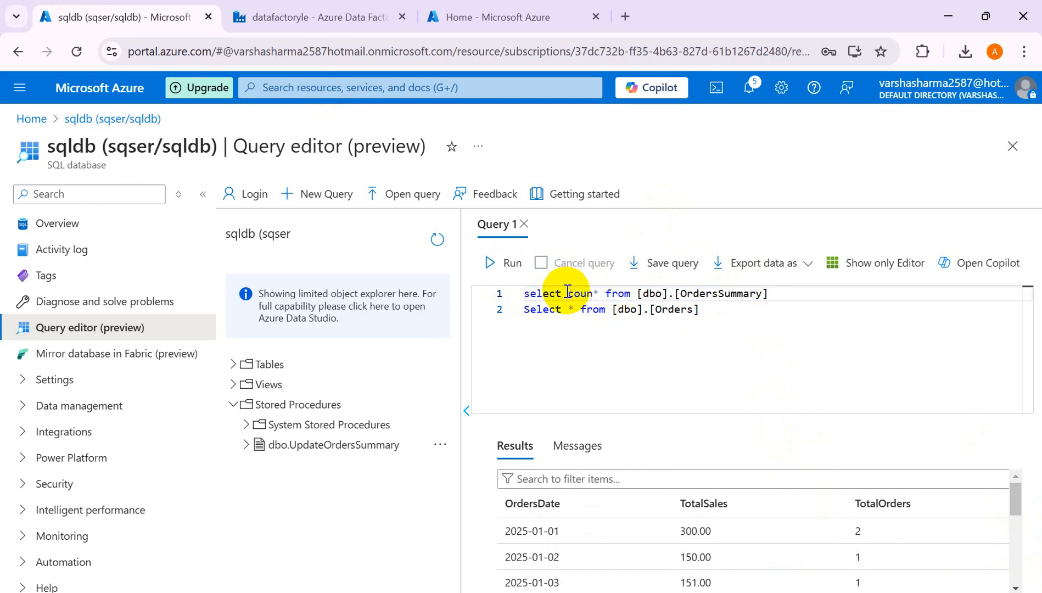
text(t*)
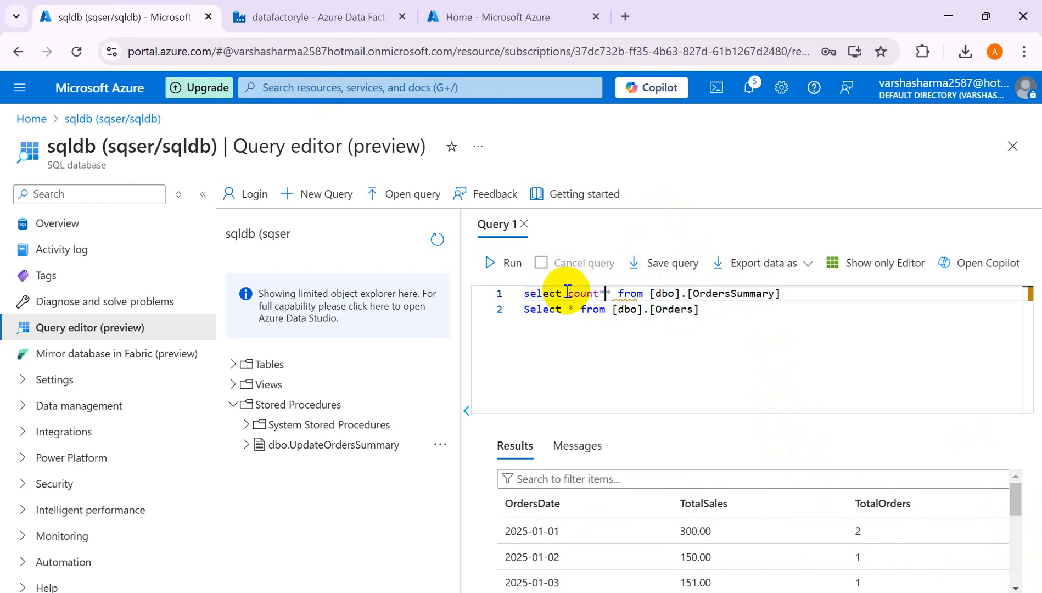
key(BackSpace)
text((*))
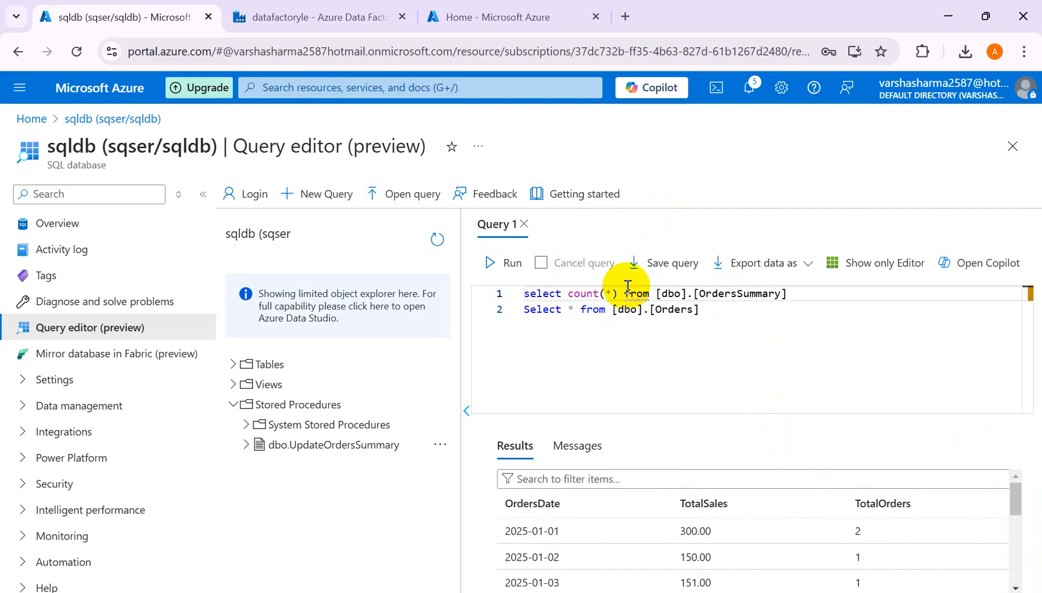
drag(854, 295, 711, 293)
drag(649, 294, 477, 291)
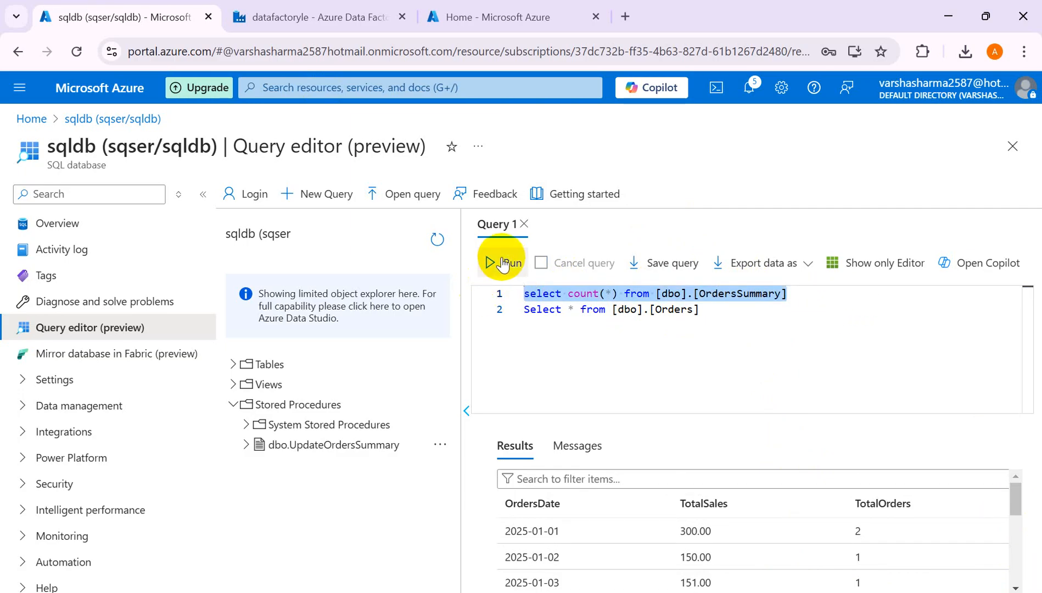
click(501, 263)
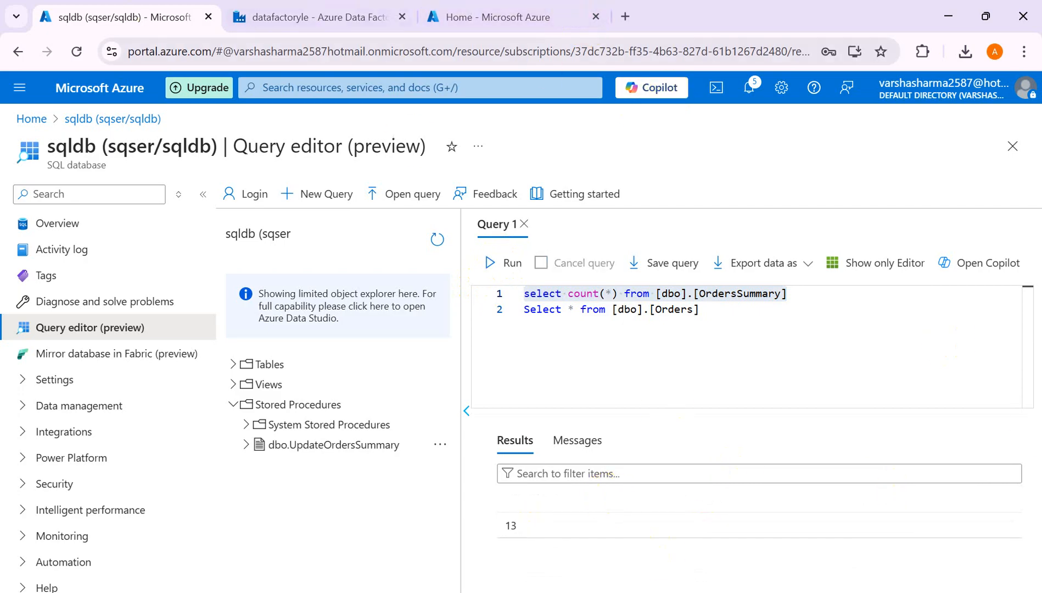
Switch back to the pl_storedprocedure pipeline in Azure Data Factory and enlarge its canvas above the run output
click(304, 18)
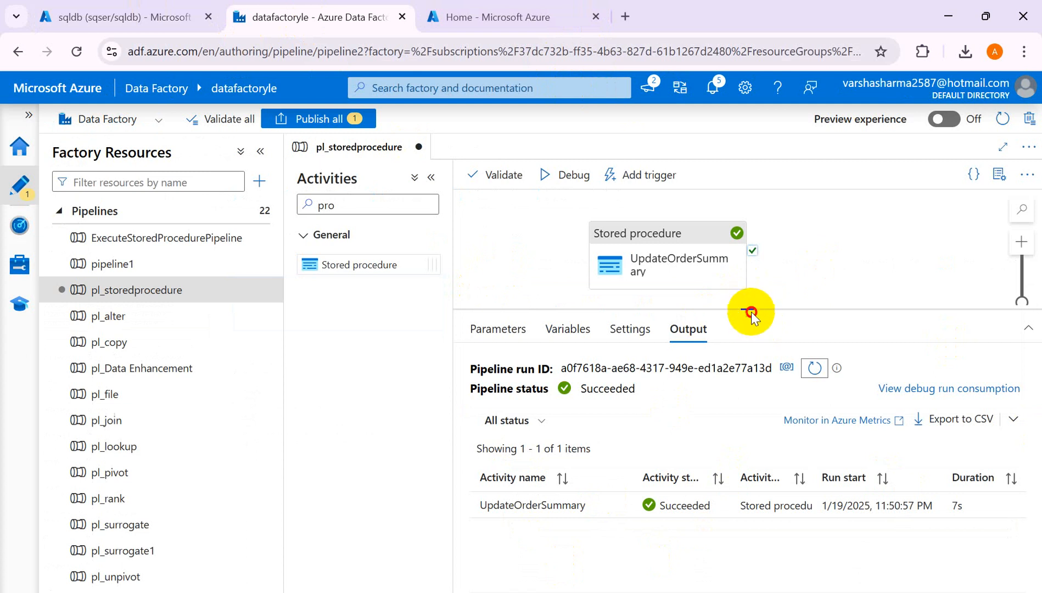
drag(750, 310, 753, 396)
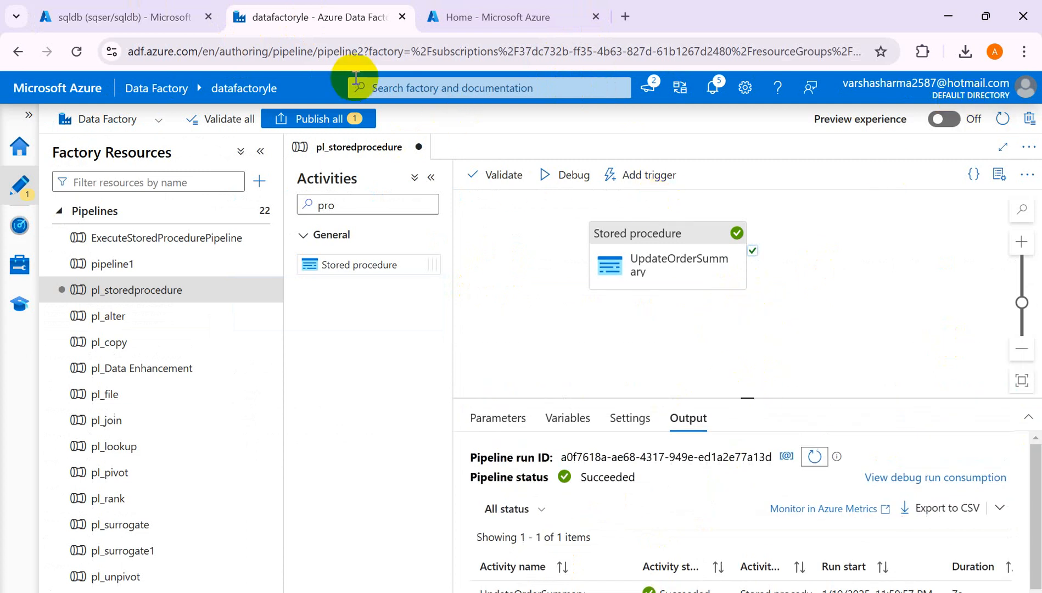
mouse_move(667, 591)
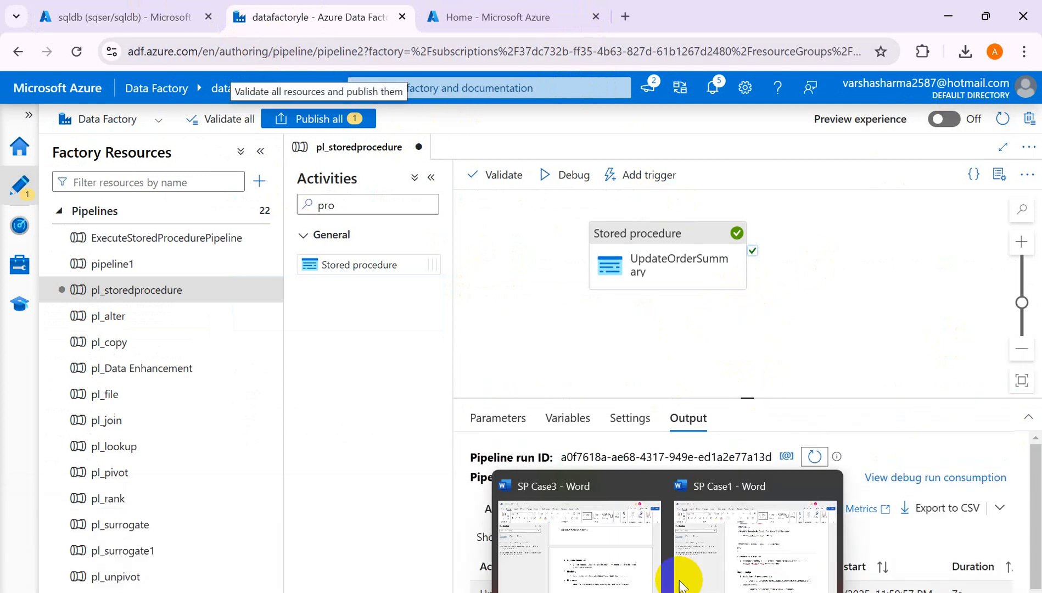